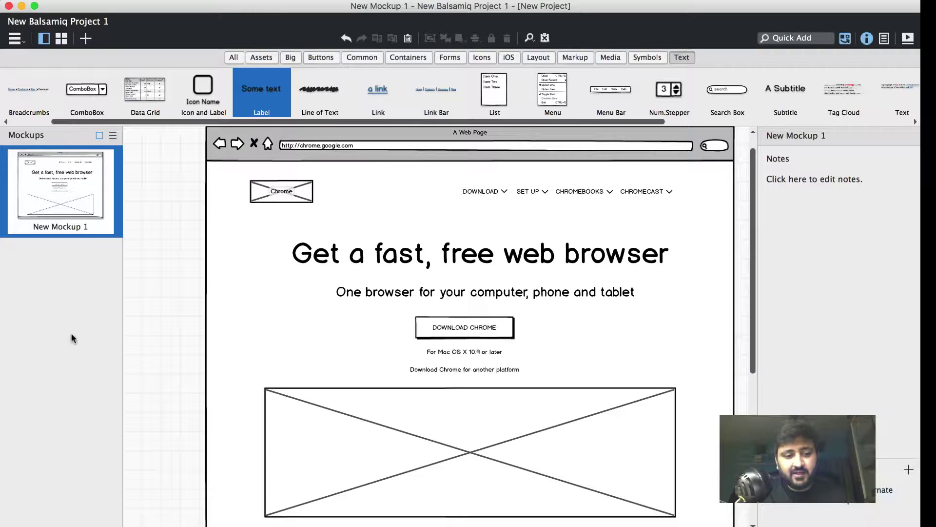
Add a blank New Mockup 2 and duplicate New Mockup 1.
double_click(64, 277)
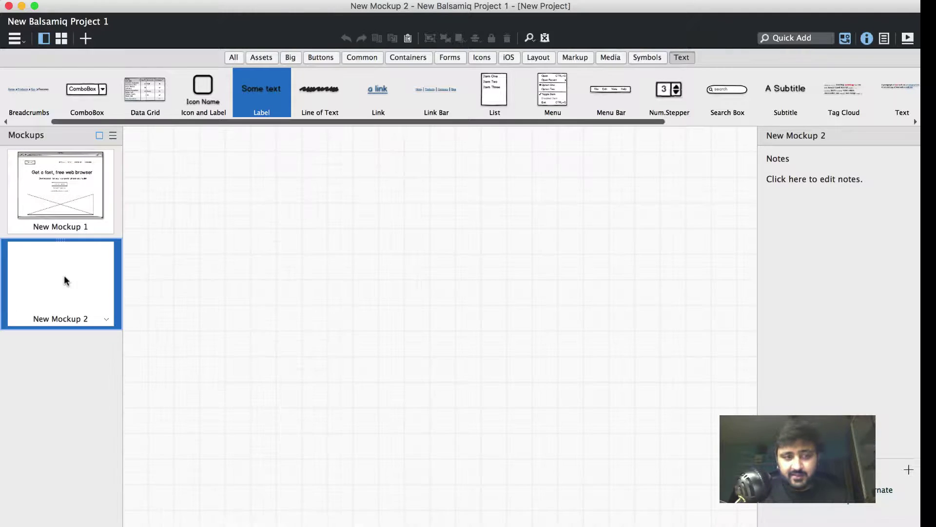
click(59, 215)
right_click(60, 205)
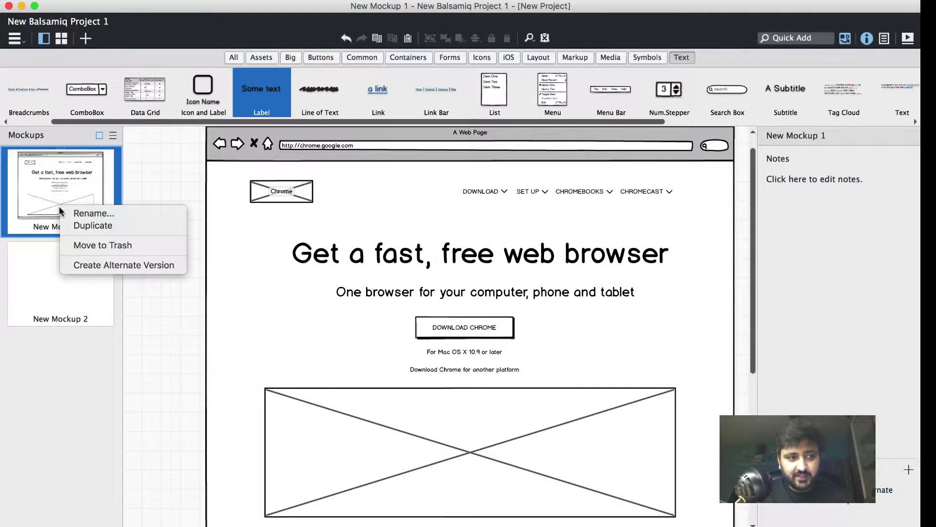
click(85, 226)
Delete the Chrome logo placeholder from the copy and review the Chrome download page.
click(283, 190)
key(Delete)
key(super+Tab)
key(super+Tab)
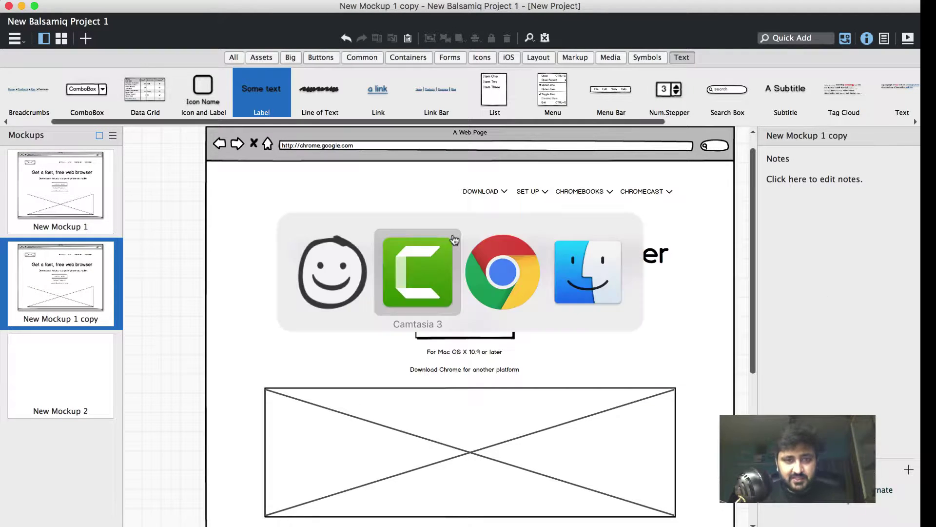
scroll(453, 238, down, 5)
scroll(452, 235, down, 10)
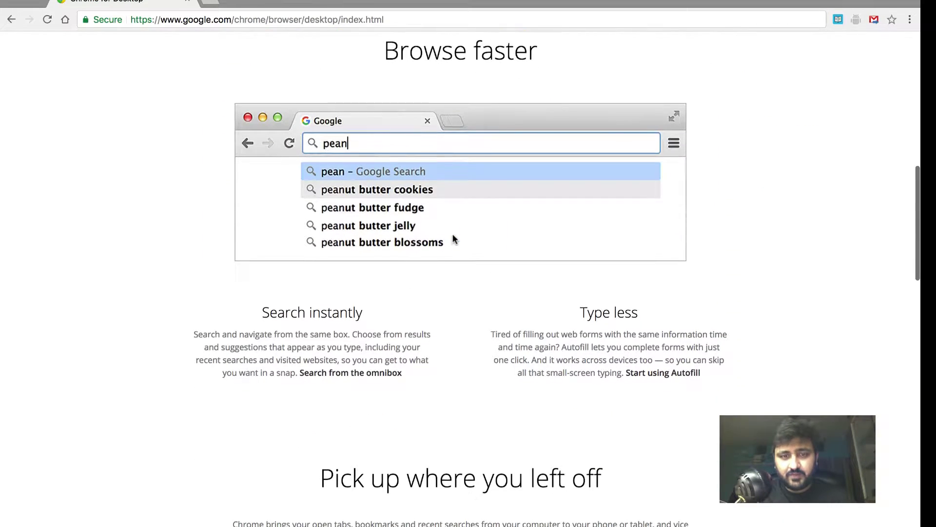
scroll(453, 239, up, 1)
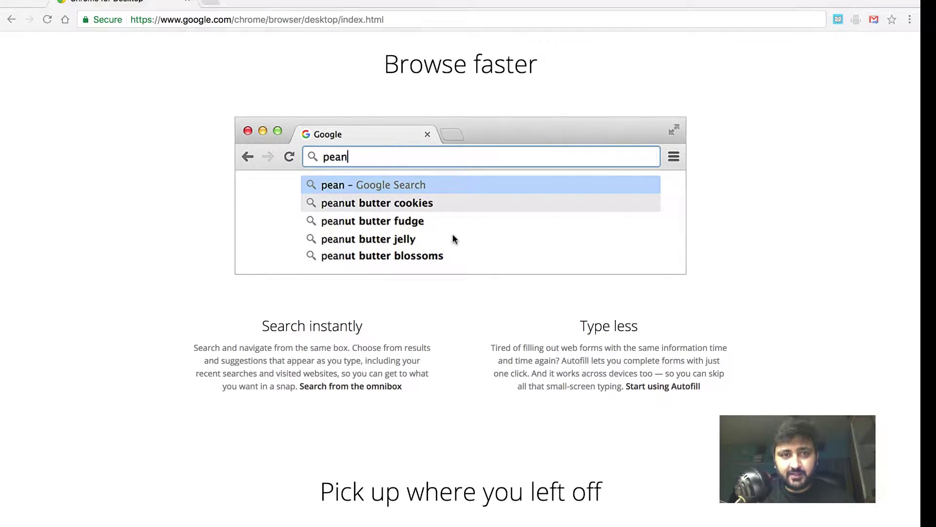
key(super+Tab)
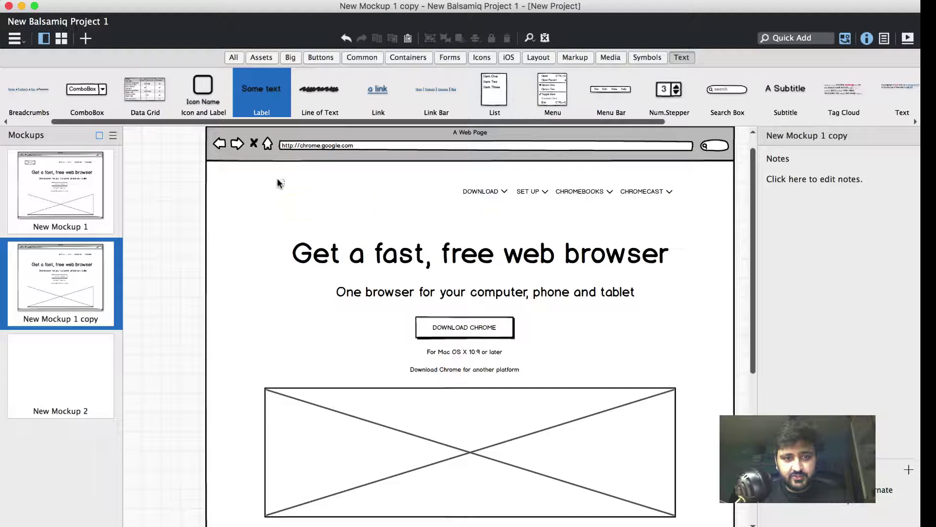
Delete the nav links, headings, download button, big title and large image placeholder.
drag(278, 180, 675, 513)
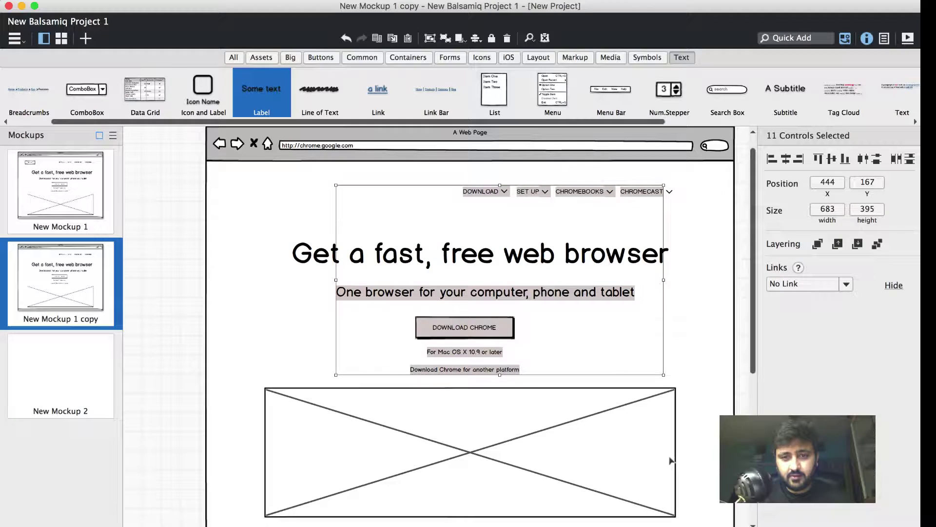
key(Delete)
click(468, 256)
key(Delete)
click(449, 412)
key(Delete)
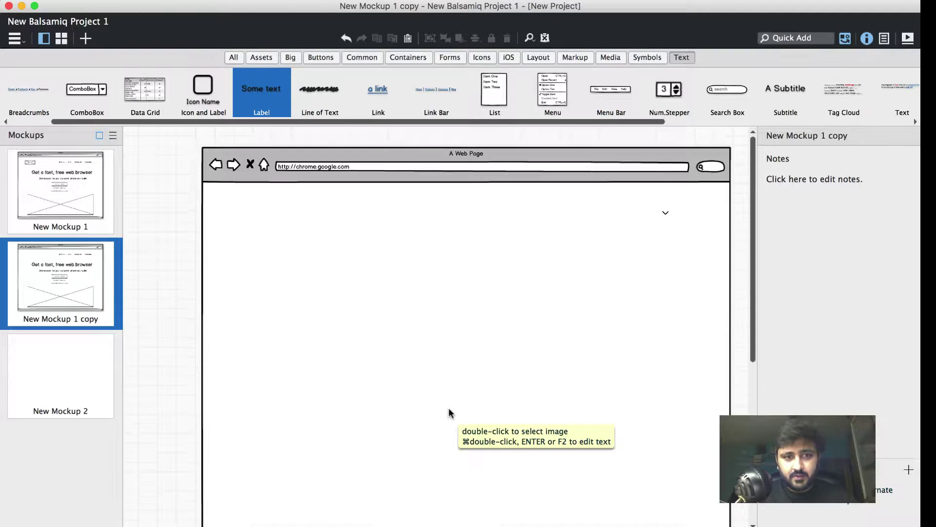
Find the Browse faster heading on Chrome and add a Title element near the page centre.
right_click(541, 157)
click(492, 132)
key(super+Tab)
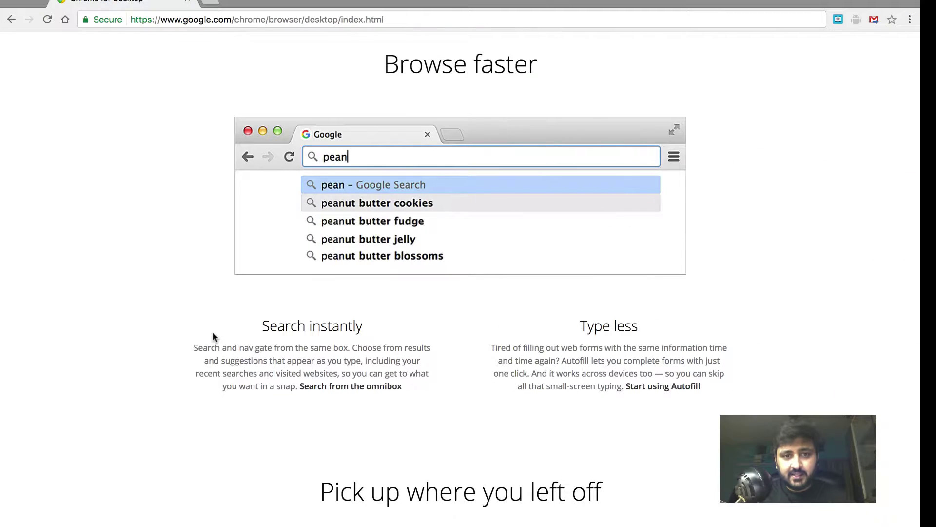
drag(388, 61, 548, 59)
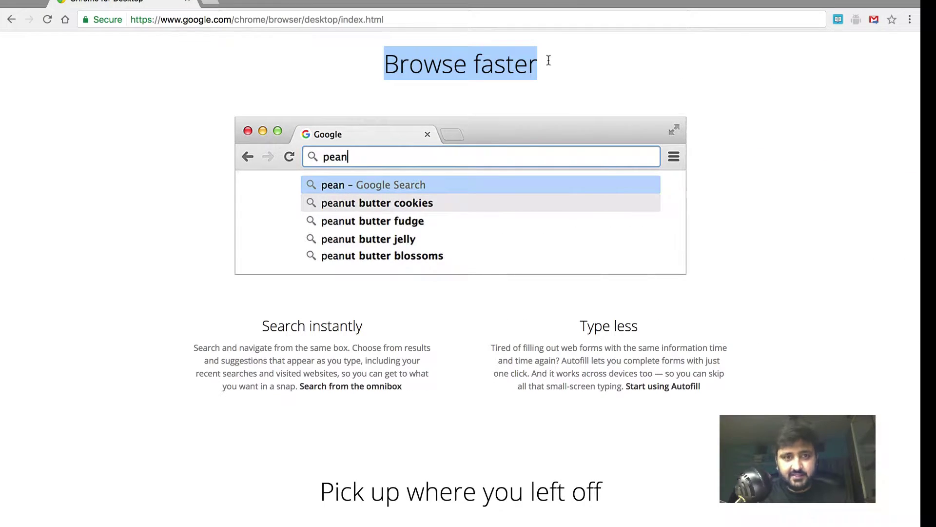
key(super+Tab)
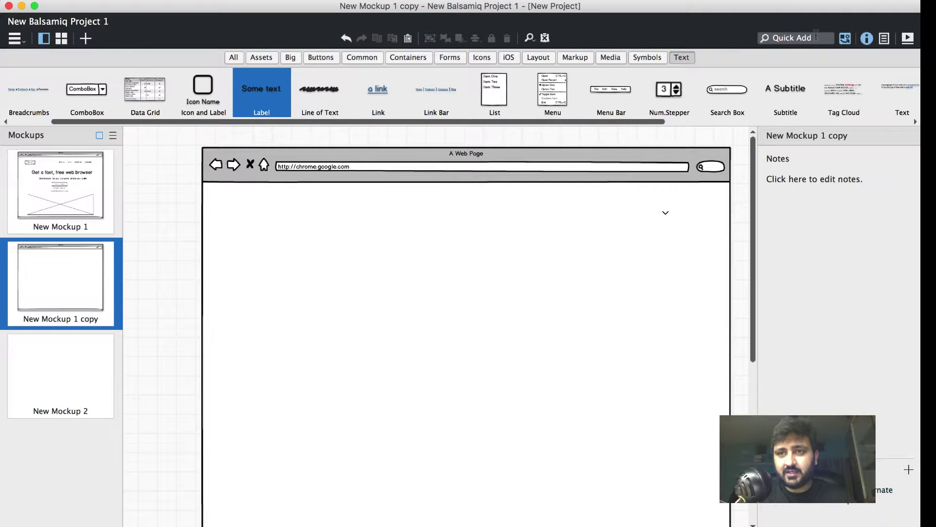
text(TITLE)
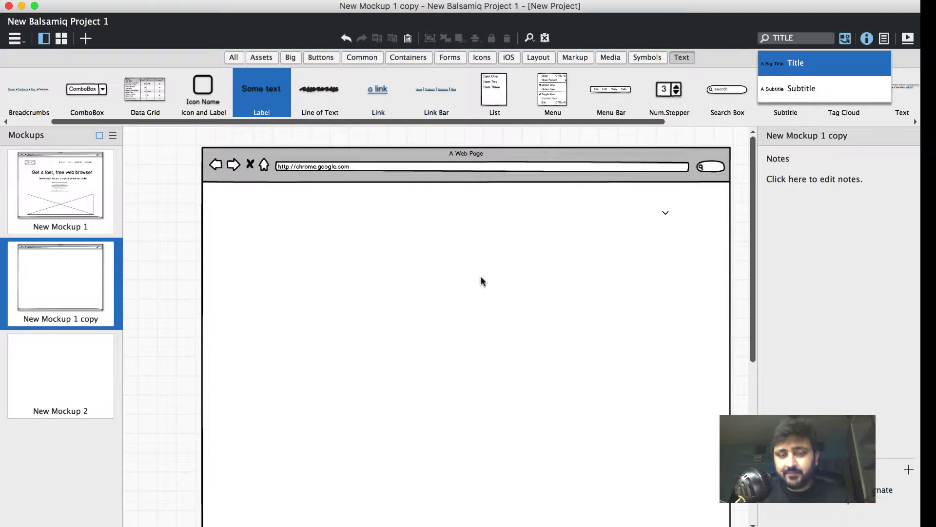
click(795, 62)
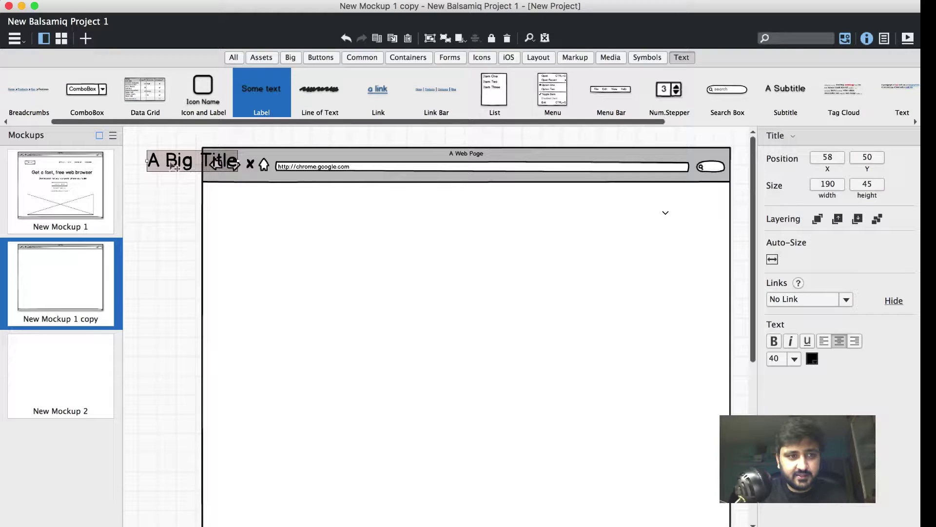
drag(175, 165, 444, 249)
Change the title text to 'Browse faster' and move it up near the page top.
double_click(444, 249)
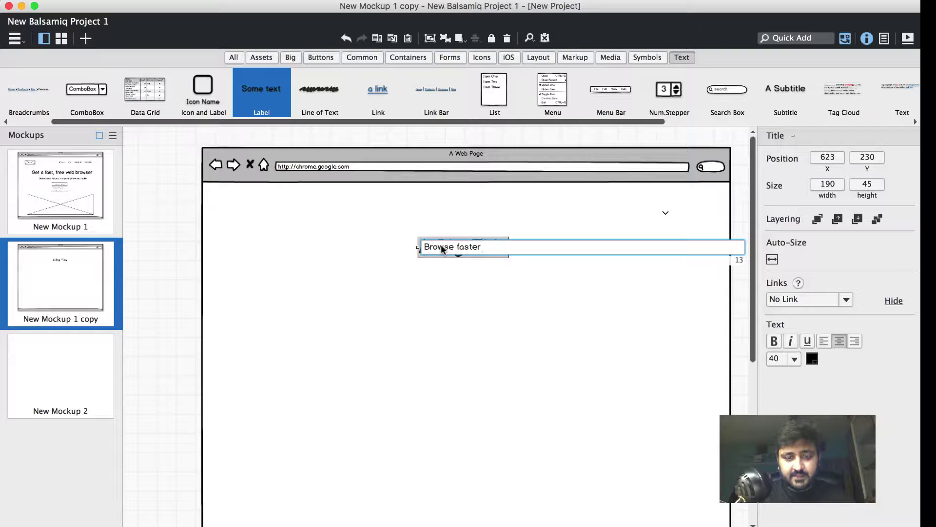
text(Browse faster)
key(Return)
click(458, 299)
drag(461, 253, 447, 236)
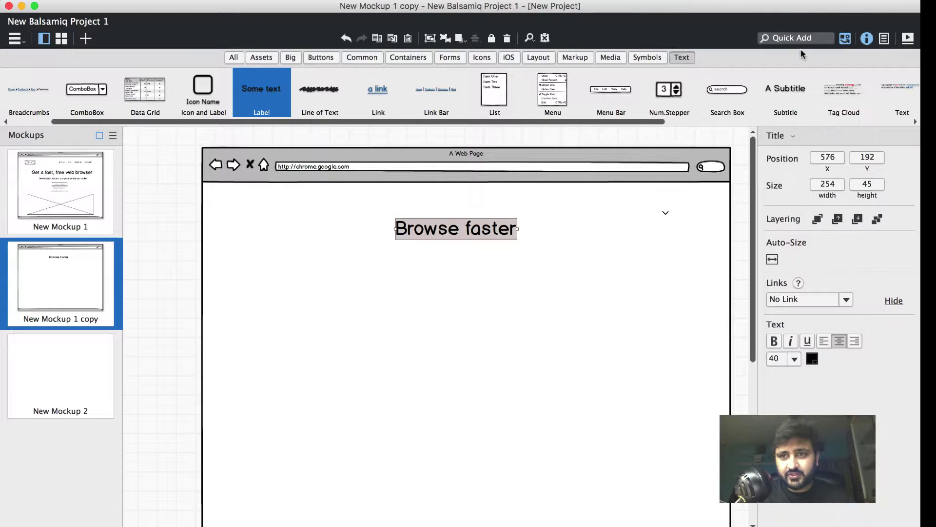
Add a wide 608×308 image placeholder beneath the Browse faster title.
text(IMAGE)
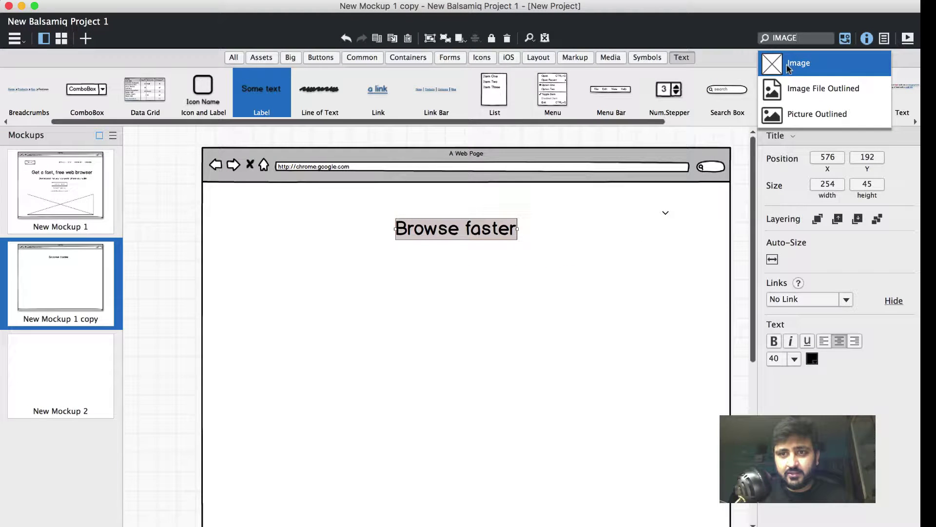
click(788, 68)
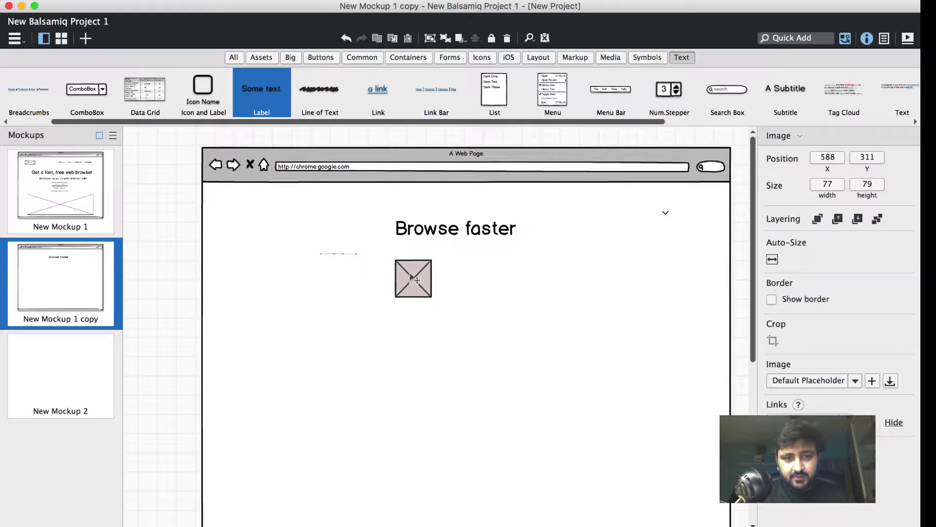
click(411, 269)
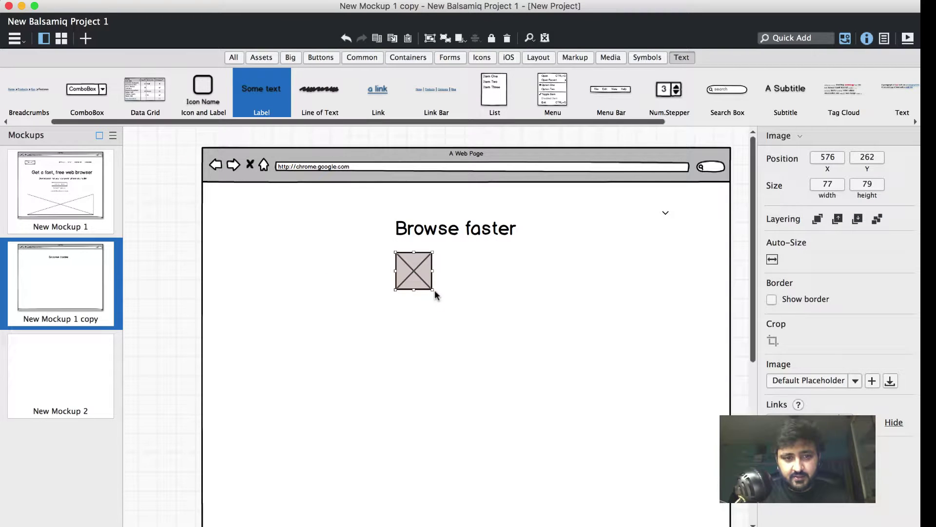
drag(433, 290, 688, 401)
drag(560, 327, 483, 332)
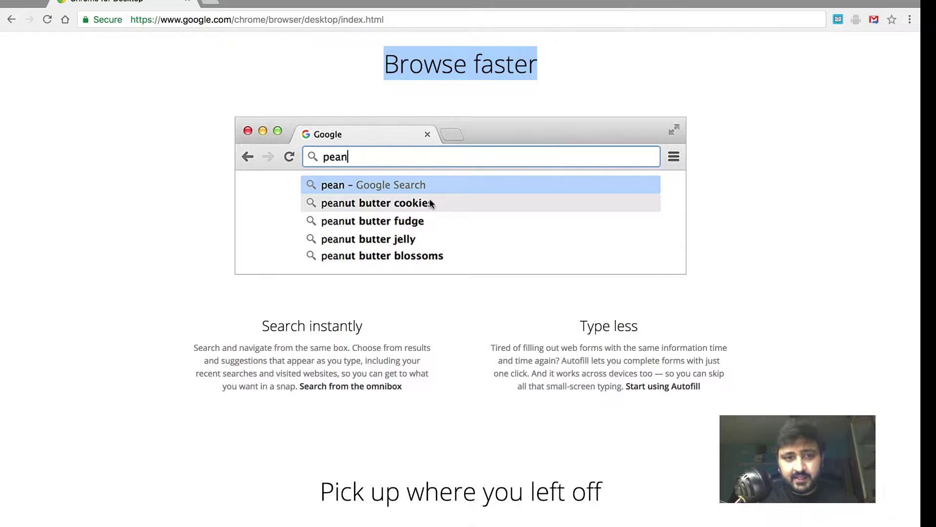
Add a 'Search instantly' subtitle below the image placeholder.
scroll(429, 203, down, 3)
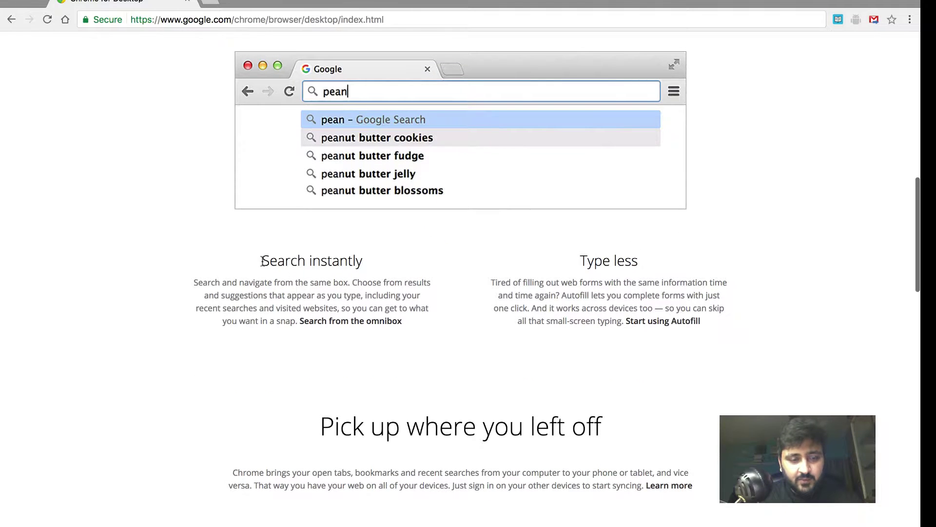
drag(262, 260, 379, 261)
click(379, 262)
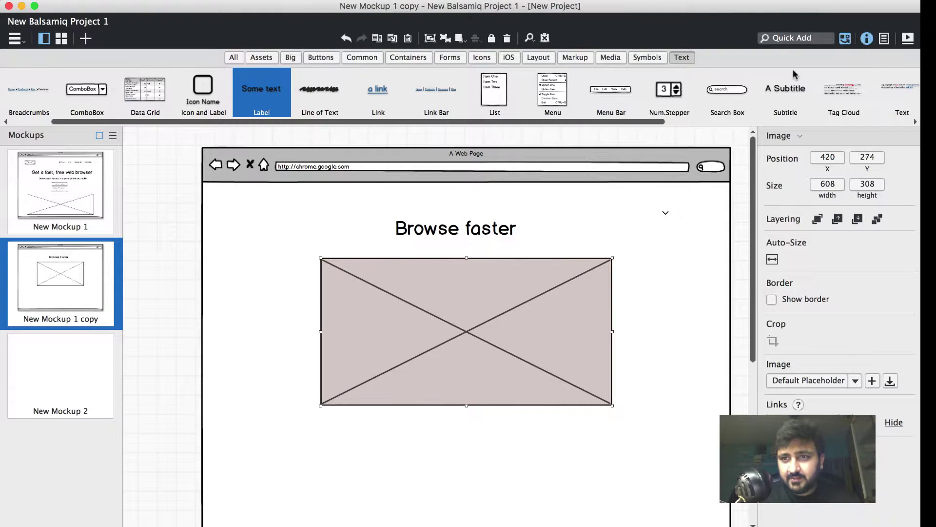
click(796, 88)
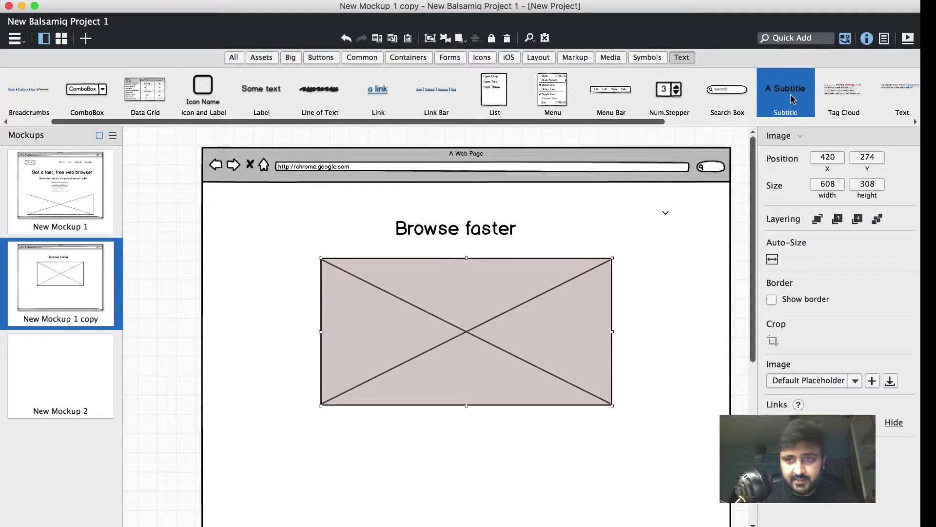
drag(789, 96, 266, 455)
key(Return)
click(359, 490)
click(309, 458)
drag(308, 458, 310, 452)
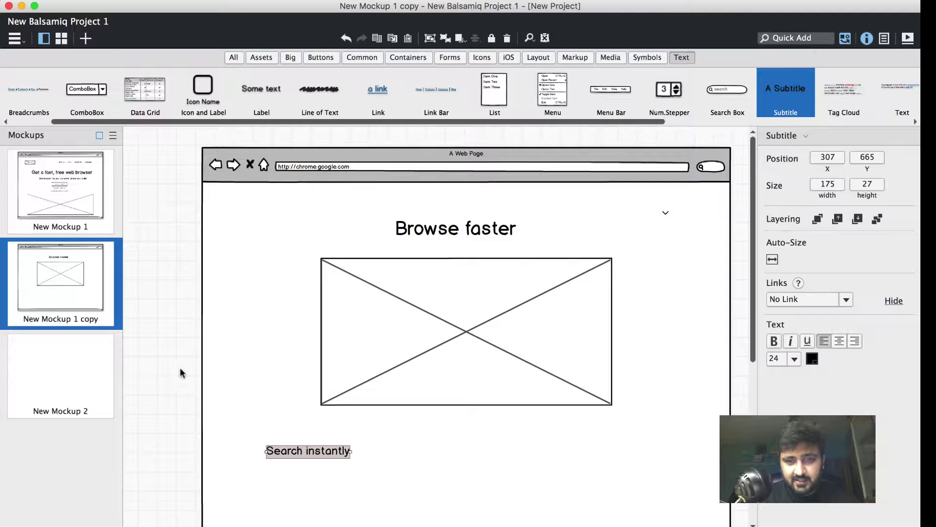
Move the title and image up 30 px and bring the subtitle up closer to the image.
click(530, 38)
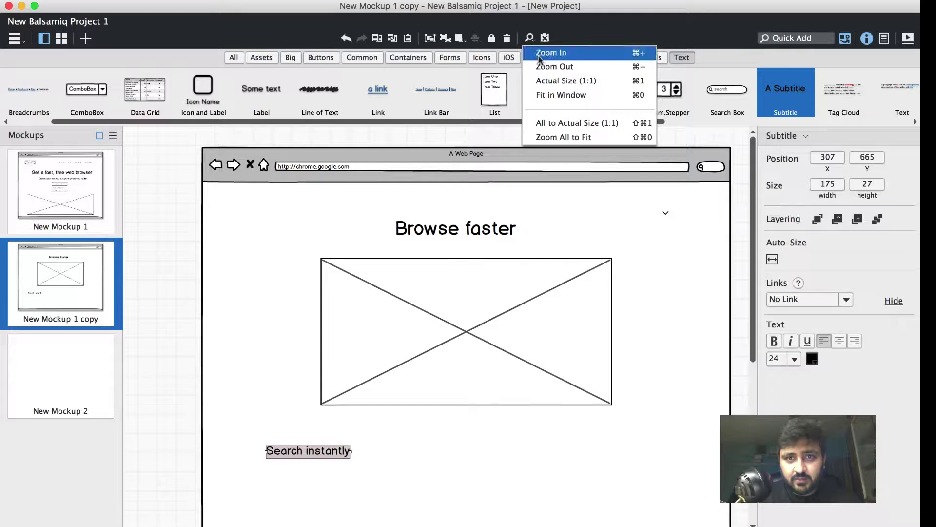
click(540, 55)
click(531, 38)
click(543, 67)
scroll(514, 242, up, 5)
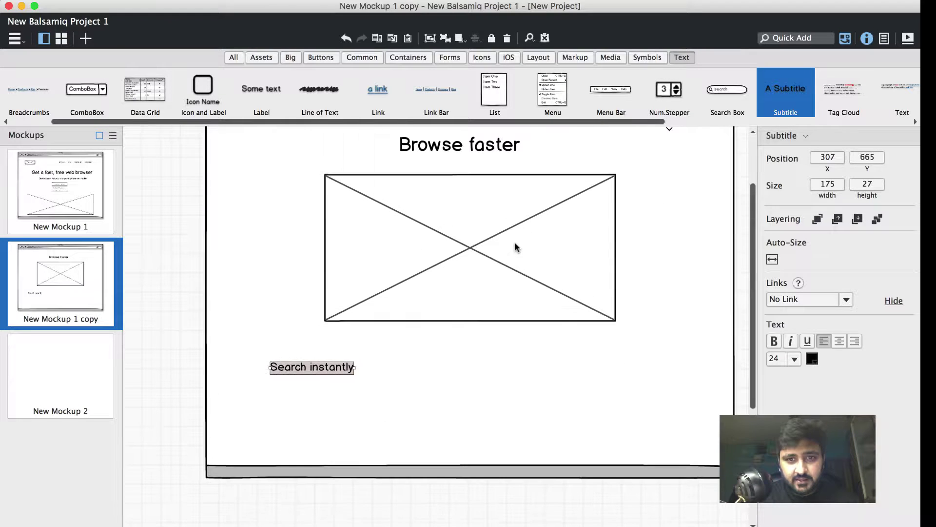
scroll(514, 244, up, 1)
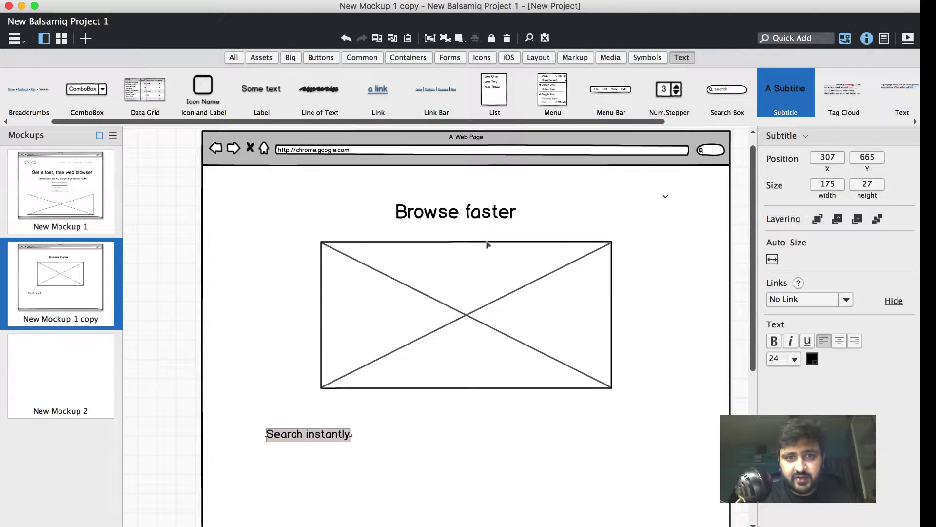
click(458, 224)
shift+click(436, 305)
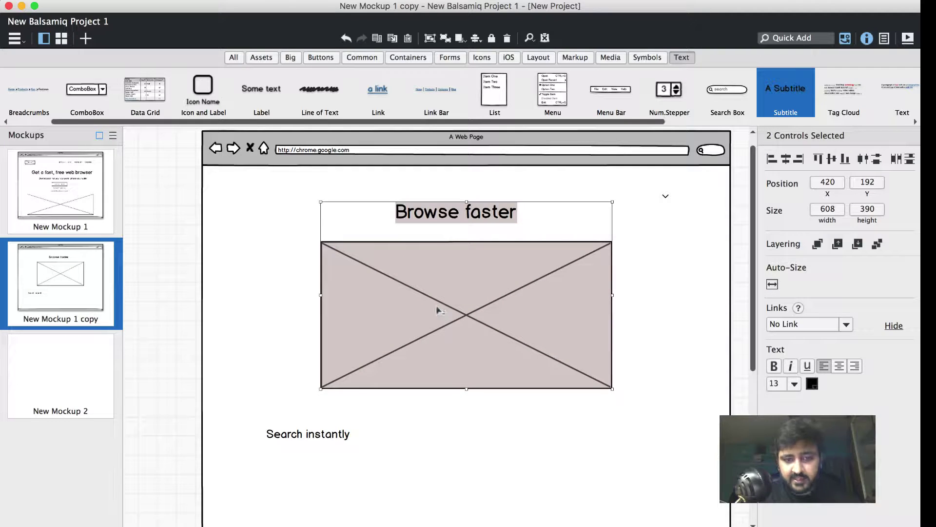
key(shift+Up)
key(shift+Up)
key(shift+Up)
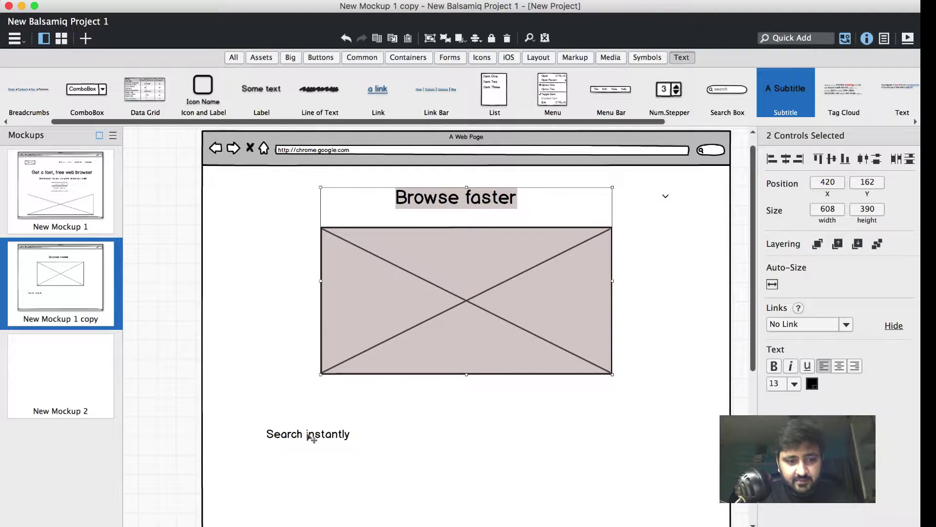
click(312, 435)
key(shift+Up)
key(shift+Up)
key(shift+Up)
key(shift+Up)
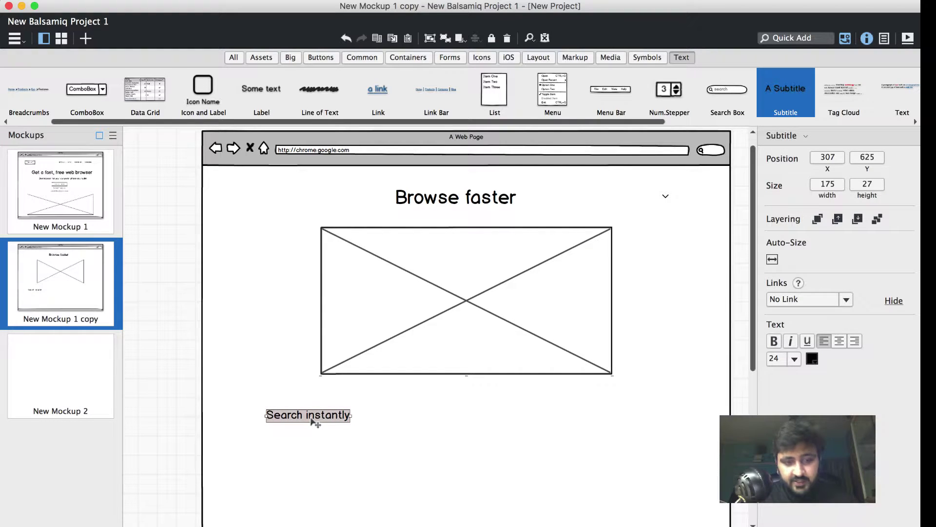
Duplicate the subtitle to the right and change its text to 'Type less' copied from Chrome.
drag(313, 420, 605, 423)
key(super+Tab)
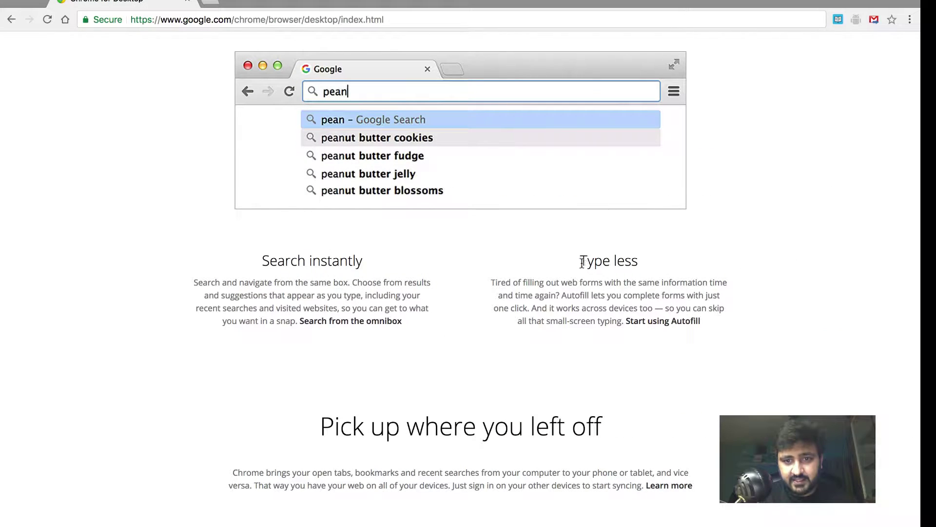
drag(582, 262, 671, 263)
key(super+c)
key(super+Tab)
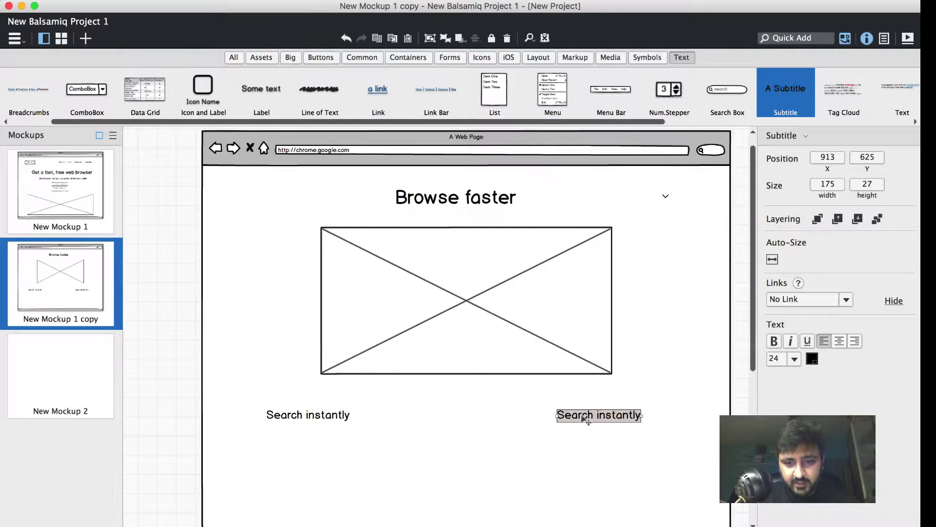
double_click(581, 416)
key(super+v)
key(Return)
click(598, 399)
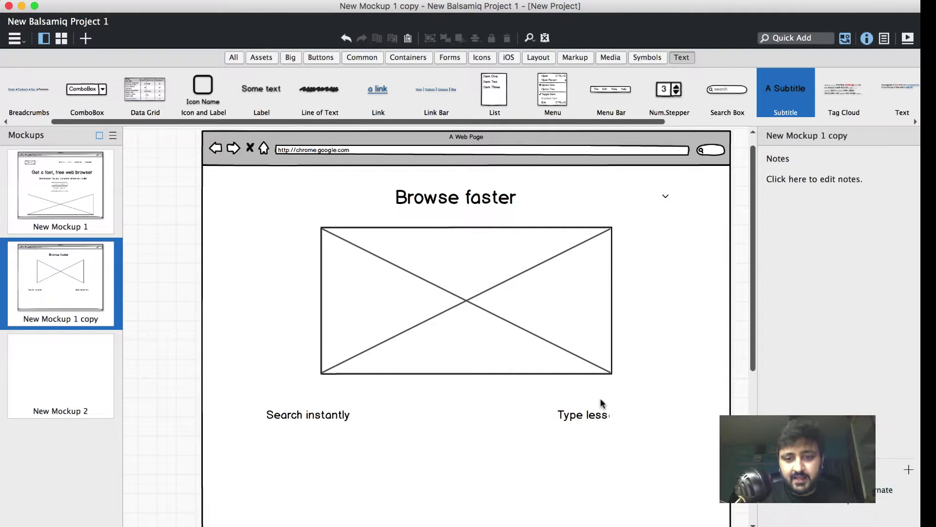
click(578, 419)
key(super+Tab)
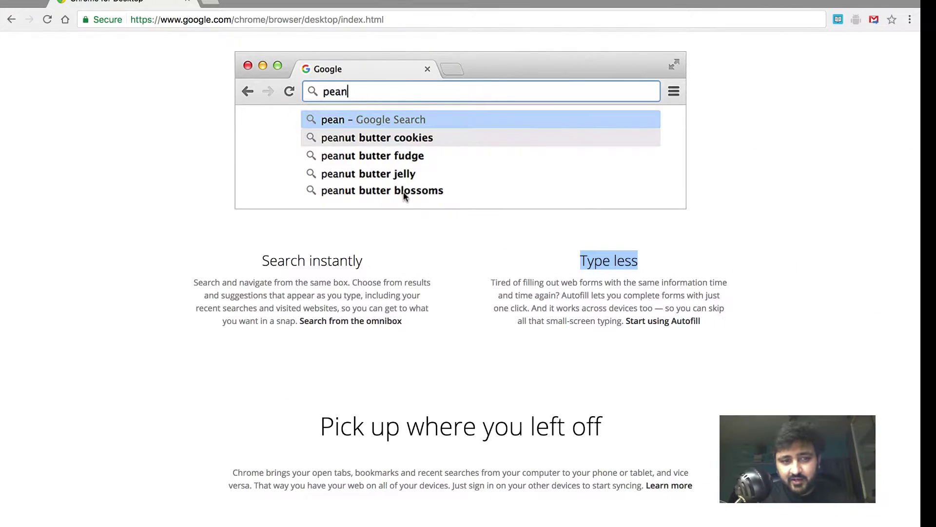
scroll(628, 386, up, 4)
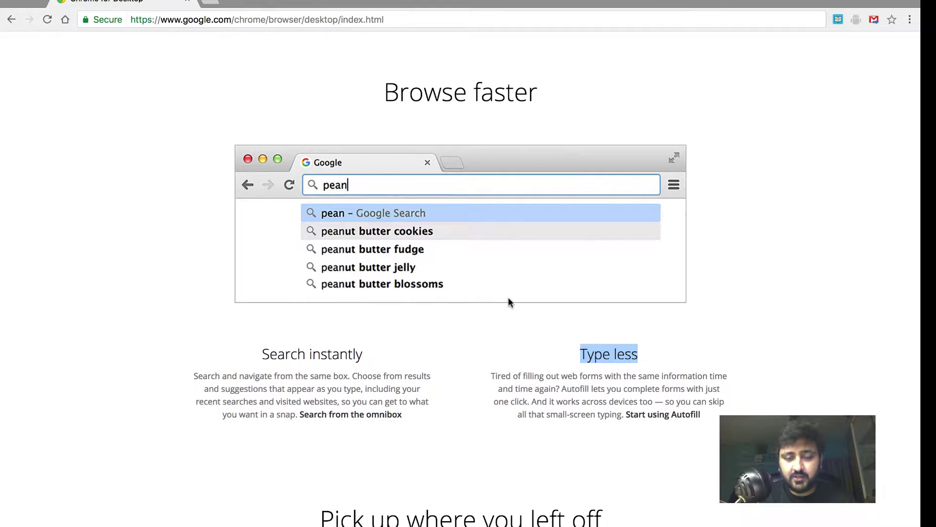
key(super+Tab)
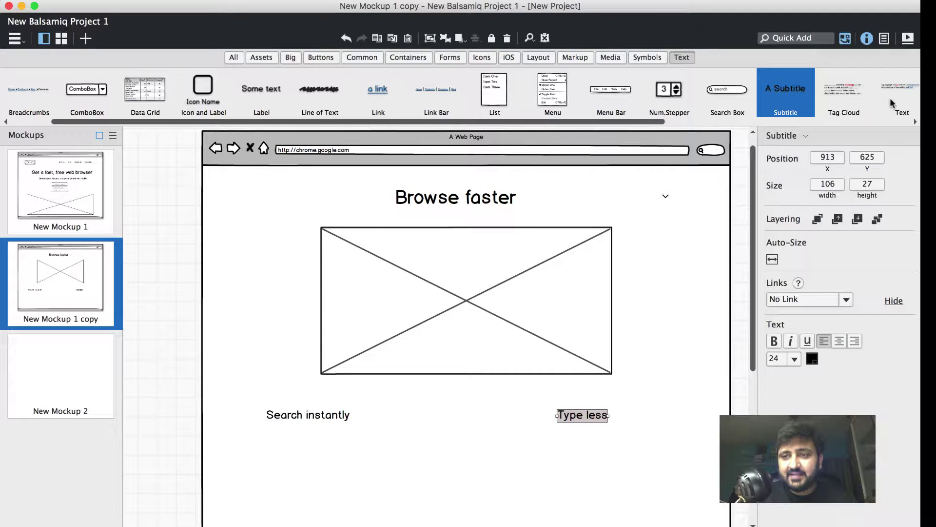
Add a text block holding the Search instantly description pasted from Chrome.
drag(891, 94, 259, 441)
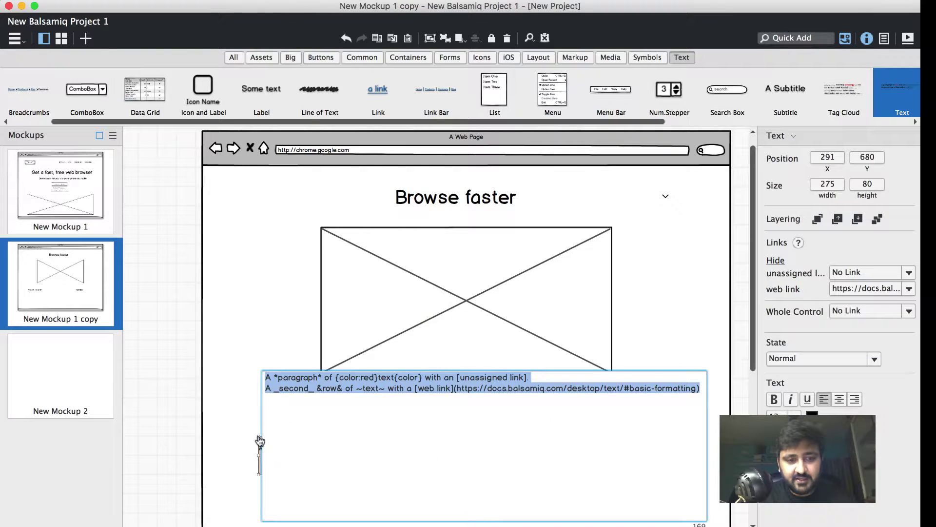
key(super+Tab)
drag(194, 376, 406, 411)
key(super+c)
key(super+Tab)
key(super+v)
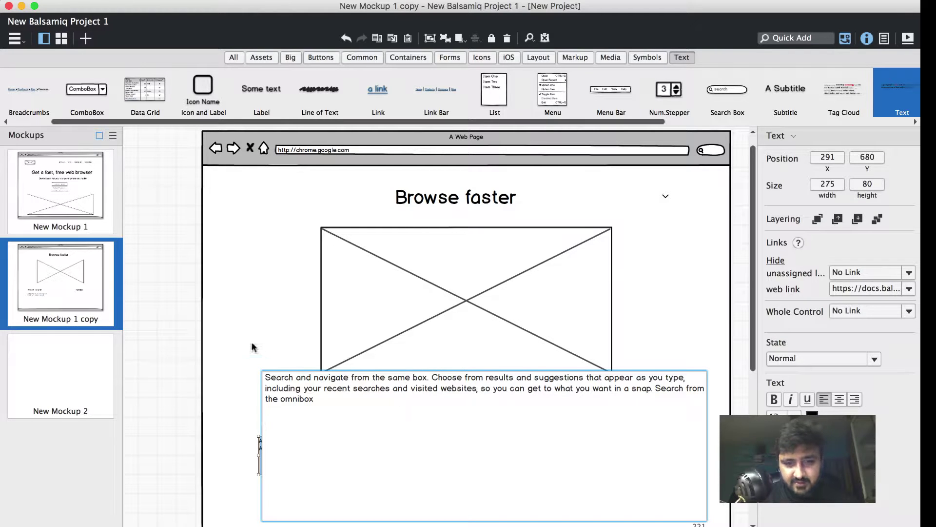
click(251, 347)
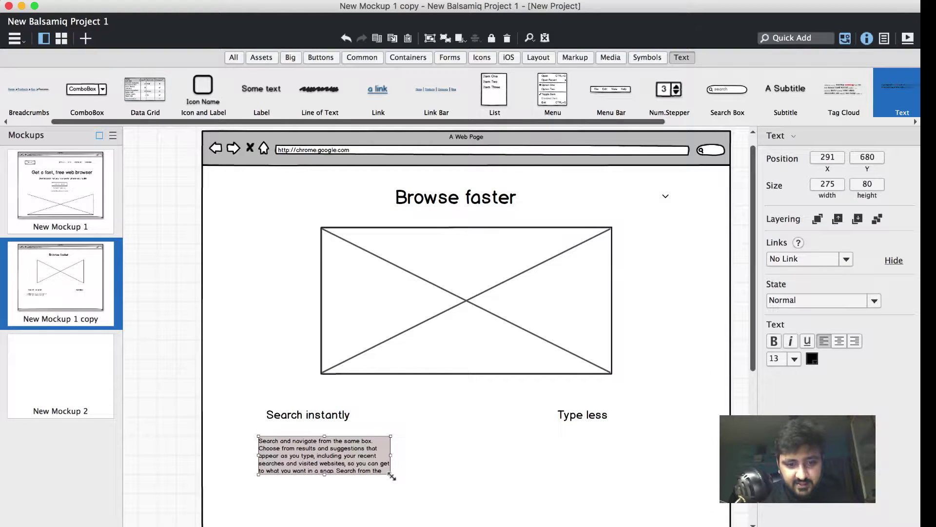
Enlarge the paragraph block and set its font size to 16.
mouse_move(391, 475)
mouse_down()
mouse_move(438, 486)
mouse_move(372, 476)
mouse_move(388, 481)
mouse_up()
click(402, 388)
click(343, 451)
double_click(342, 451)
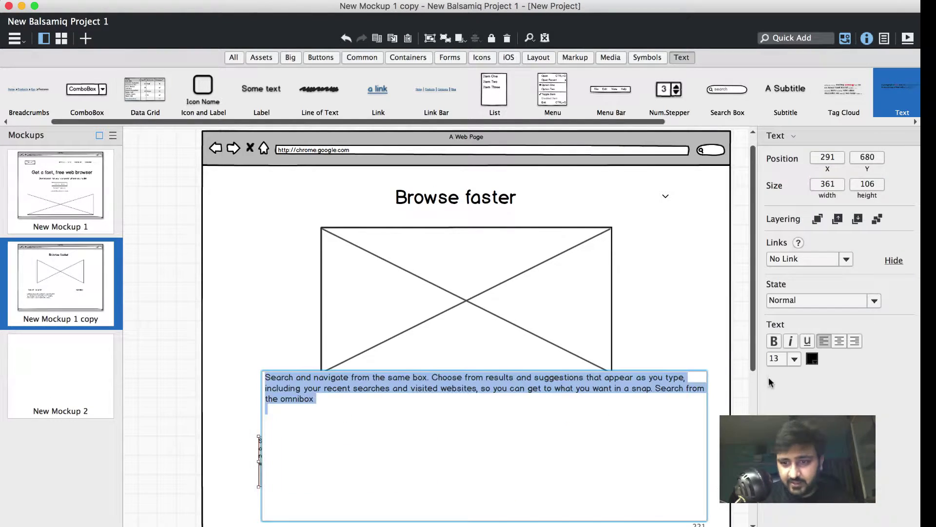
click(796, 359)
click(778, 217)
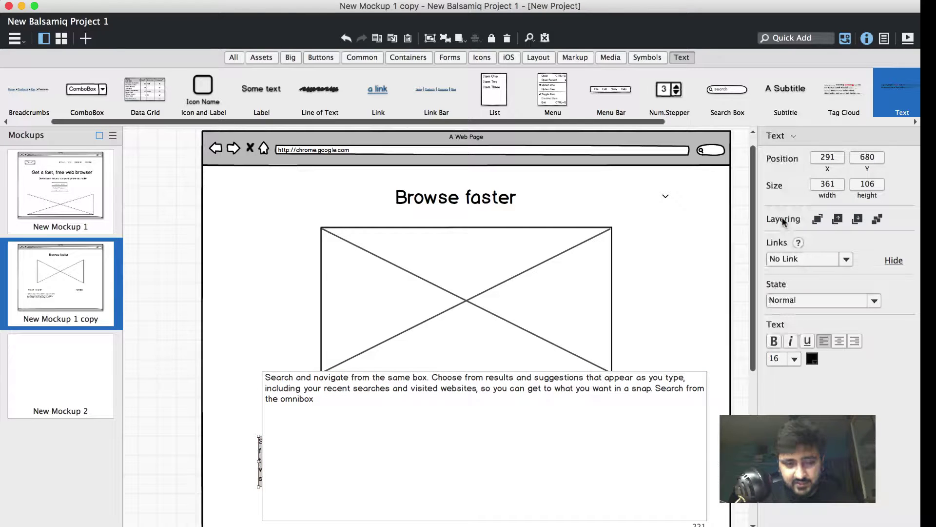
click(261, 358)
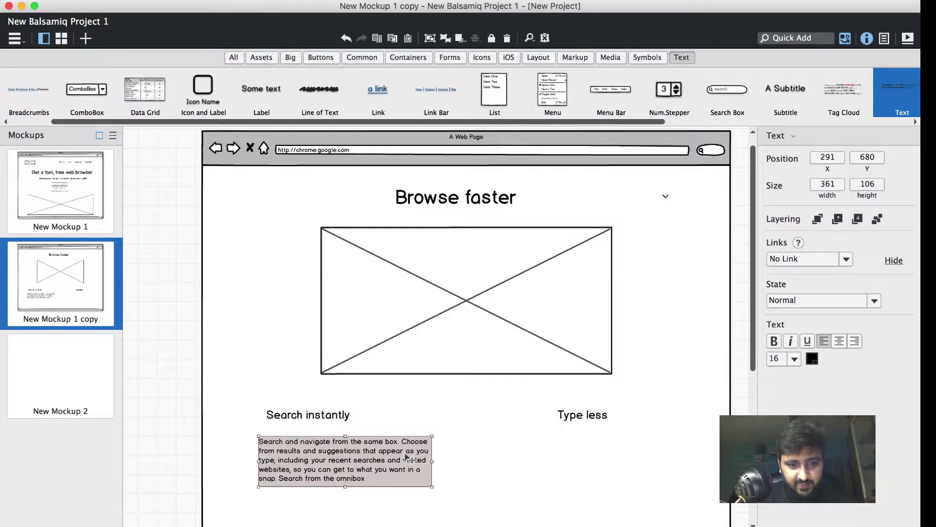
Center-align the paragraph and move it under Search instantly.
key(super+Tab)
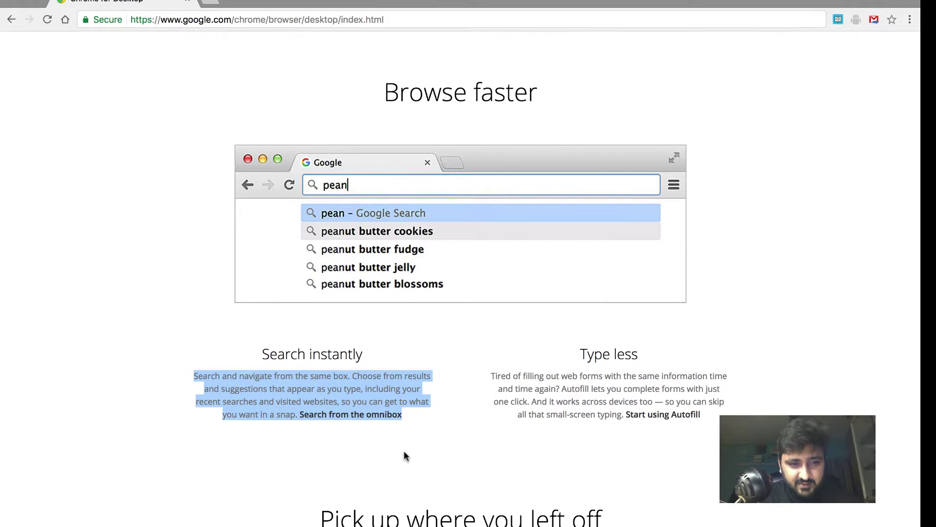
key(super+Tab)
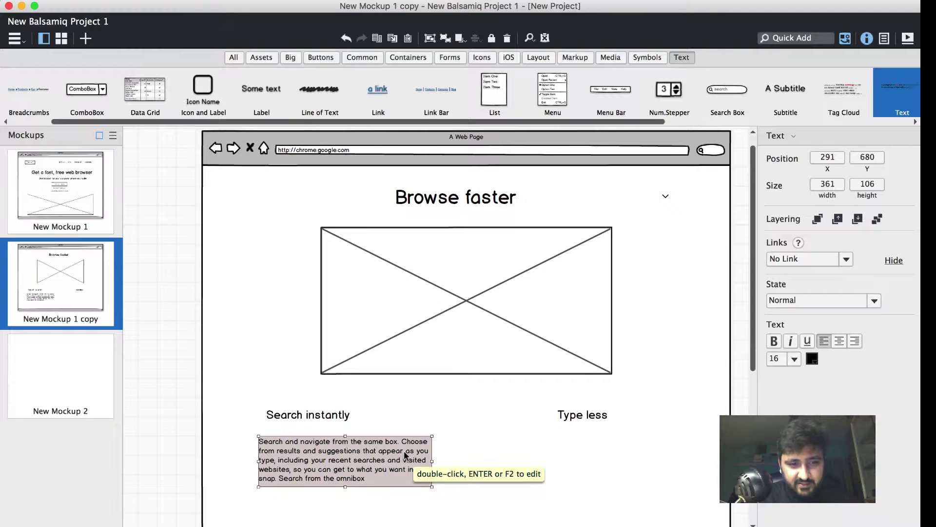
click(842, 342)
click(475, 462)
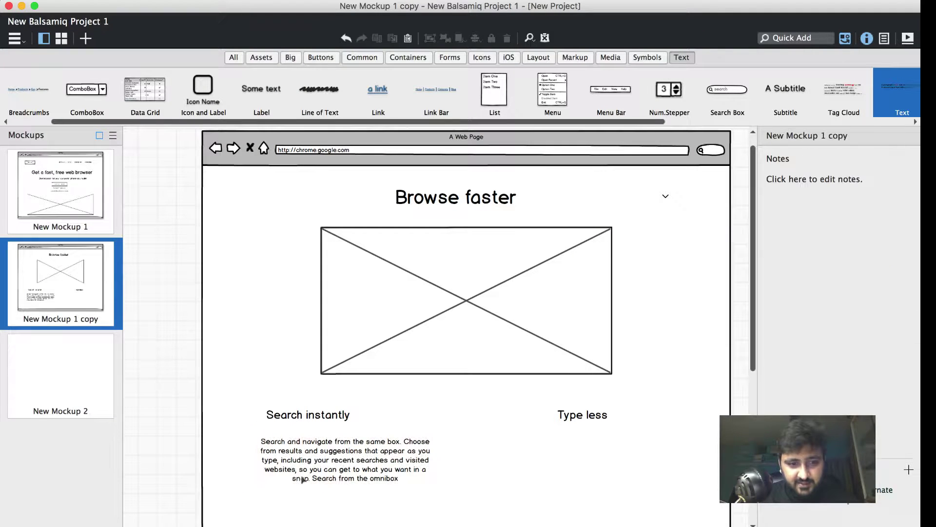
drag(340, 462, 301, 453)
click(508, 467)
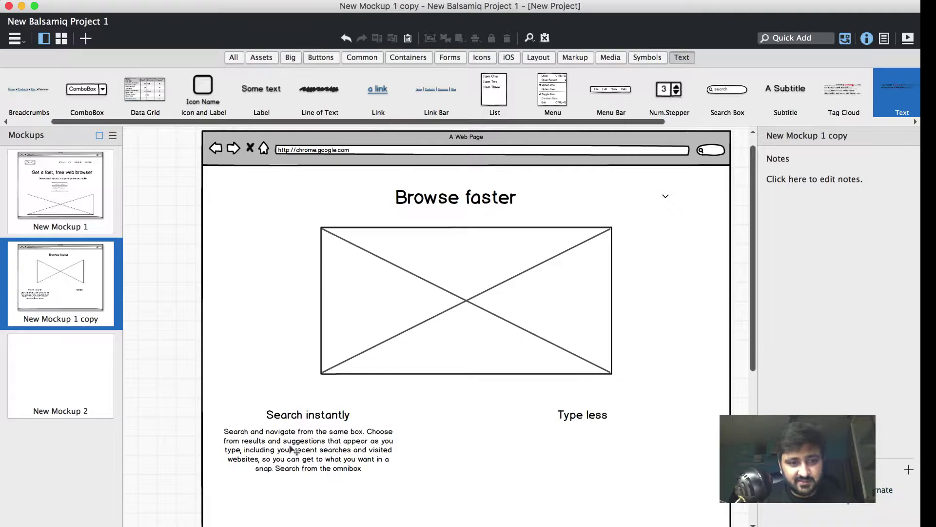
Narrow the paragraph, centre it under Search instantly and stretch it taller to show all text.
click(378, 472)
drag(396, 477, 353, 478)
drag(288, 465, 322, 469)
click(329, 453)
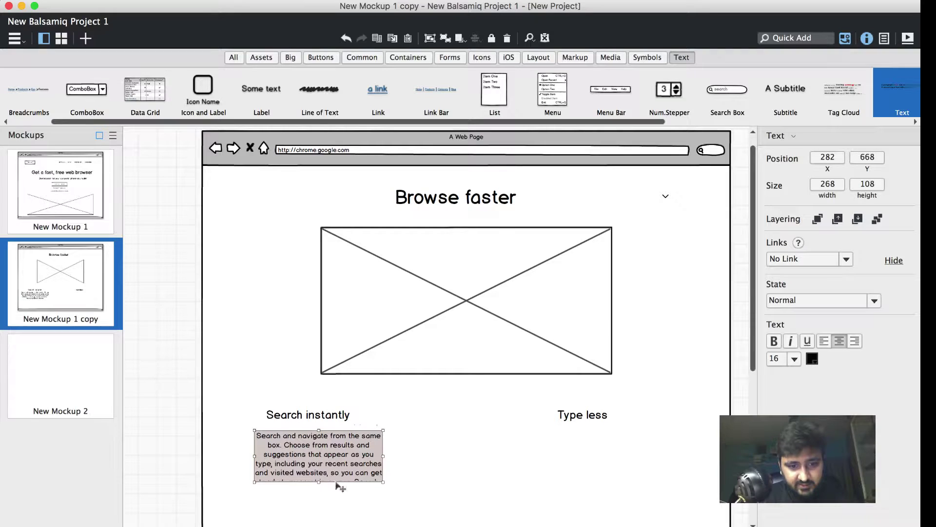
drag(318, 482, 318, 505)
click(468, 446)
click(331, 469)
Copy the paragraph under Type less with the Autofill description, then open New Mockup 2.
drag(330, 469, 603, 470)
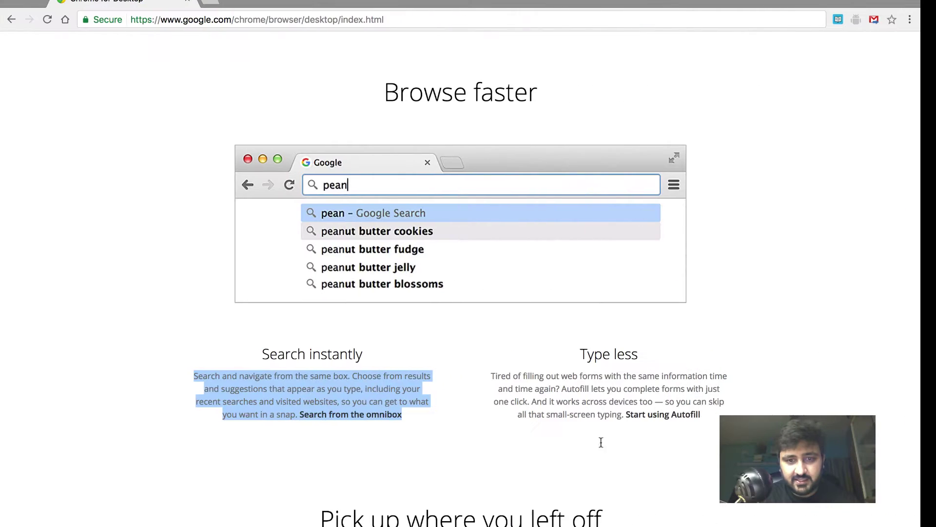
click(607, 388)
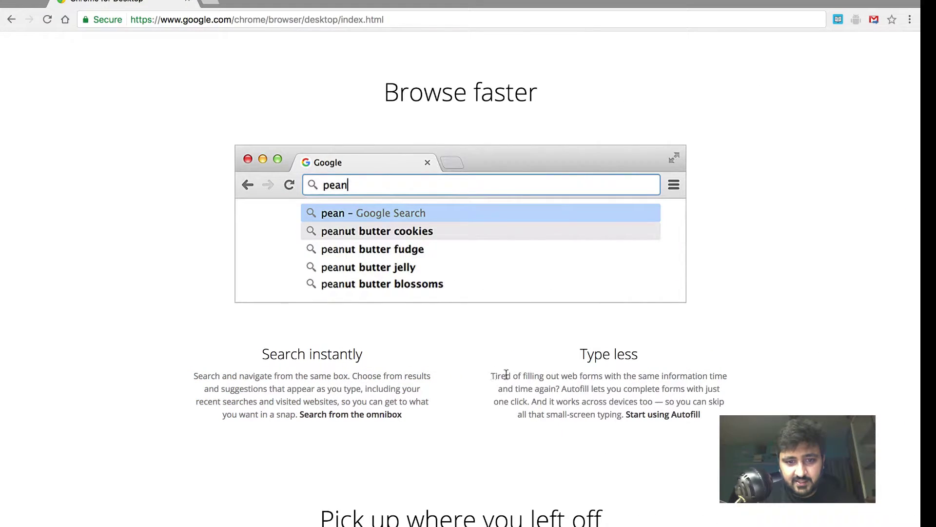
triple_click(637, 390)
key(ctrl+Left)
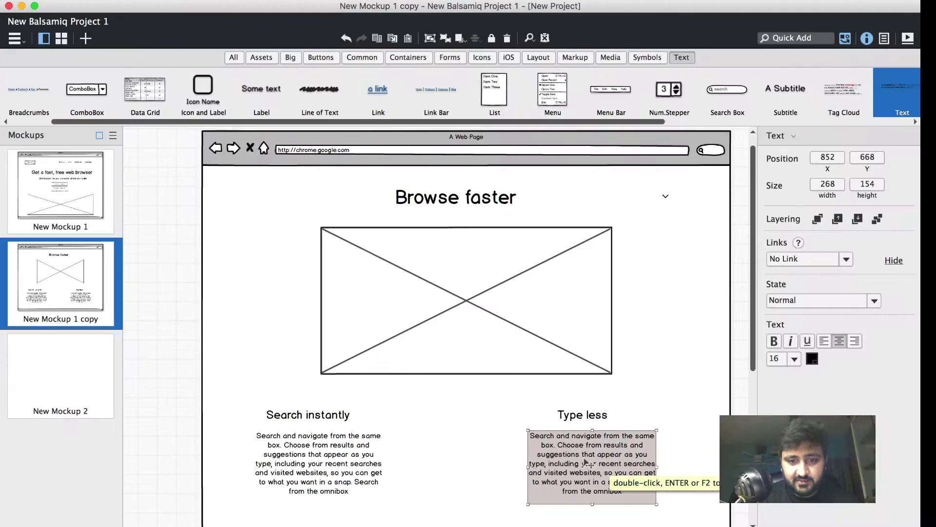
double_click(583, 461)
key(super+v)
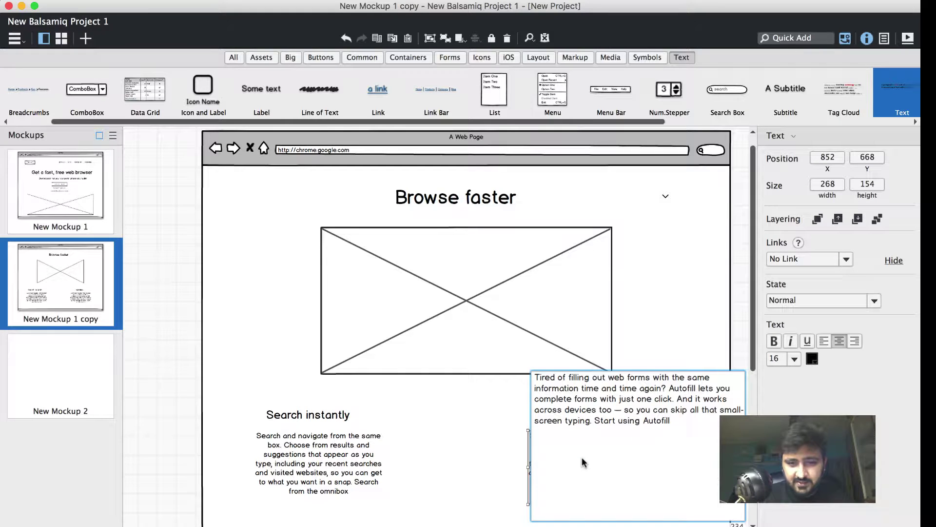
click(702, 324)
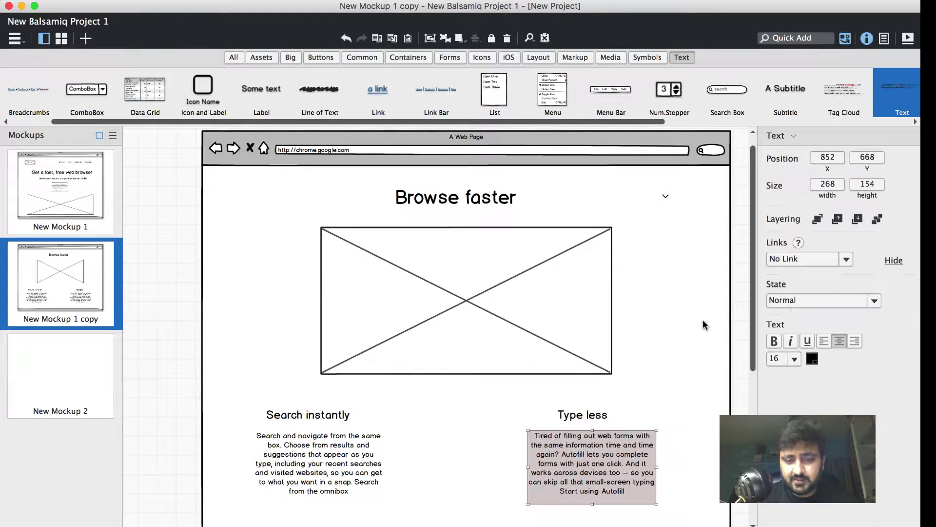
scroll(491, 450, down, 1)
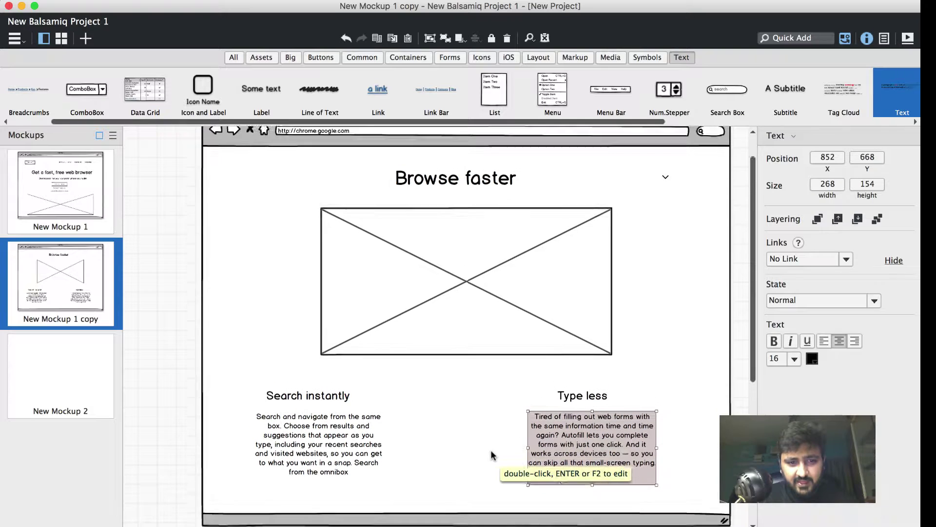
click(48, 402)
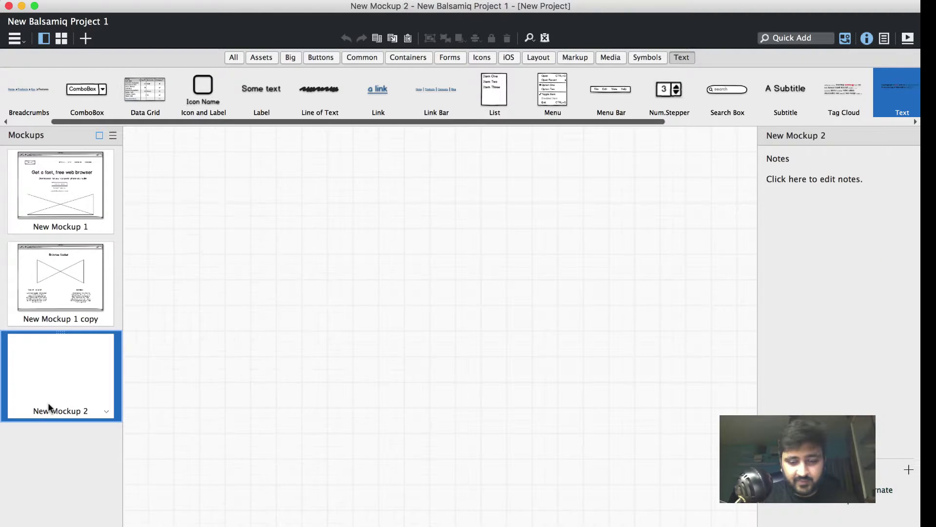
Duplicate New Mockup 1 copy and grab the 'Pick up where you left off' heading from Chrome.
click(69, 291)
right_click(69, 291)
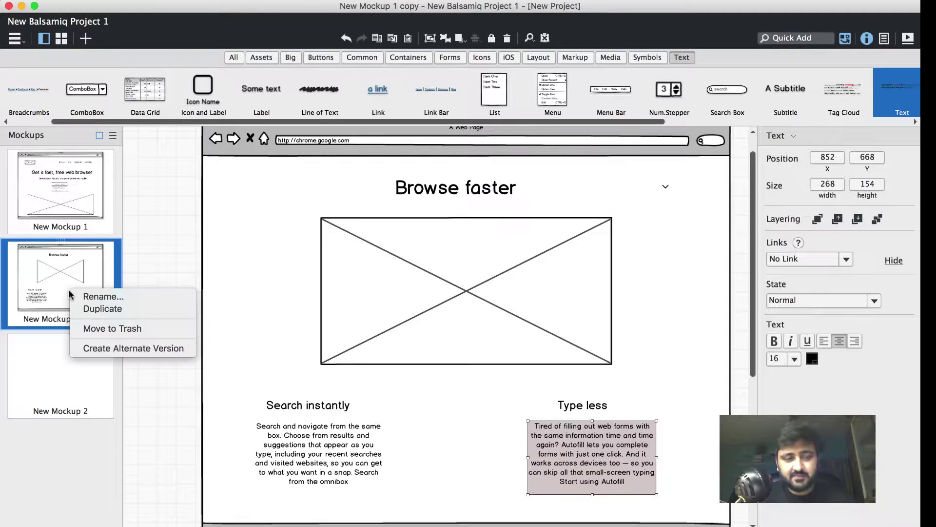
click(90, 309)
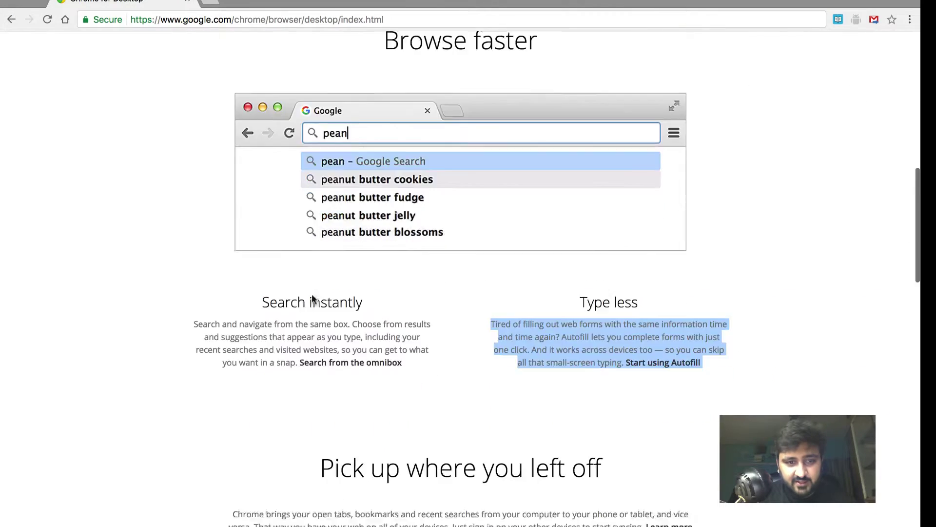
scroll(311, 294, down, 7)
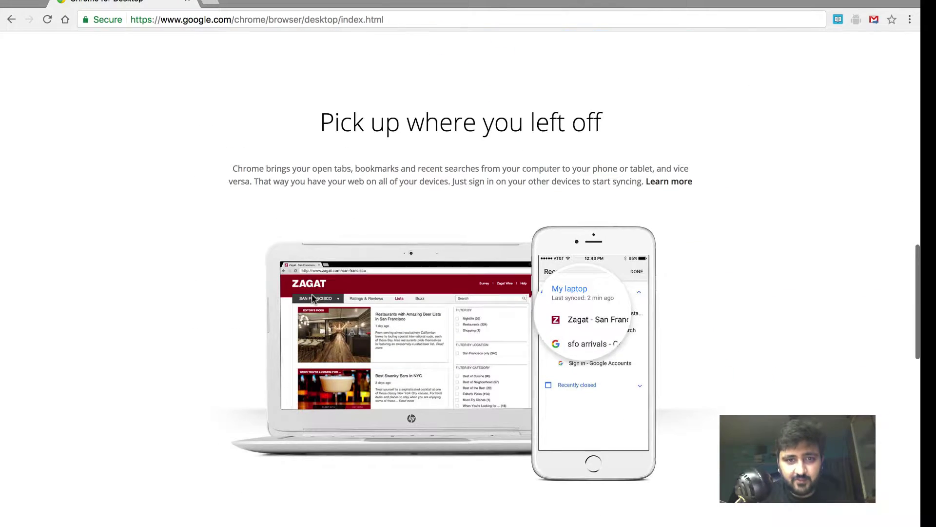
drag(321, 122, 603, 120)
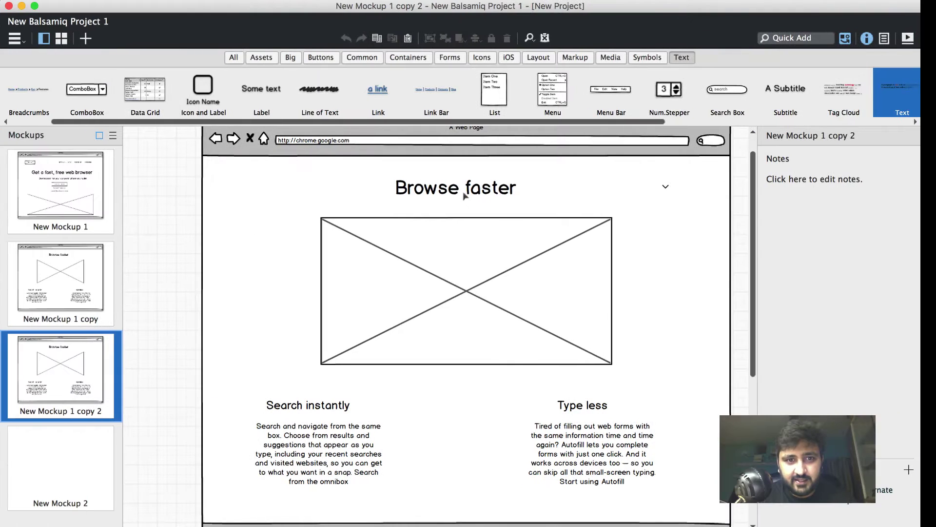
Retitle the copy 'Pick up where you left off' and re-centre it above the image.
click(461, 188)
double_click(462, 188)
key(ctrl+v)
key(Return)
key(Escape)
mouse_move(446, 192)
mouse_down()
mouse_move(404, 195)
mouse_move(438, 195)
mouse_up()
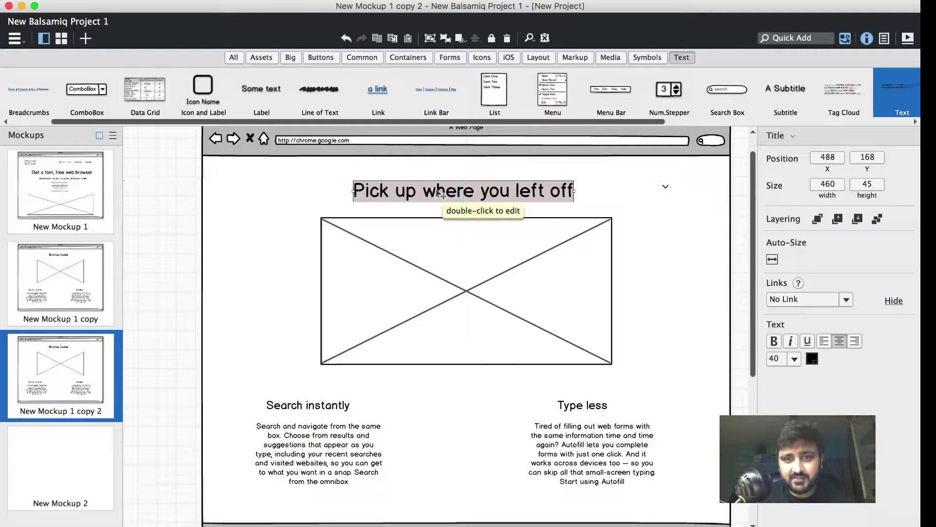
click(665, 187)
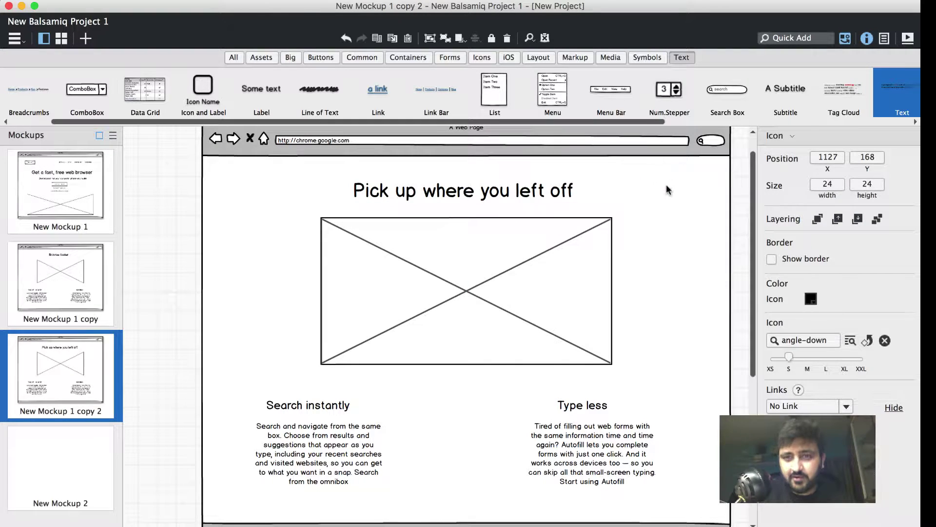
key(Escape)
click(83, 272)
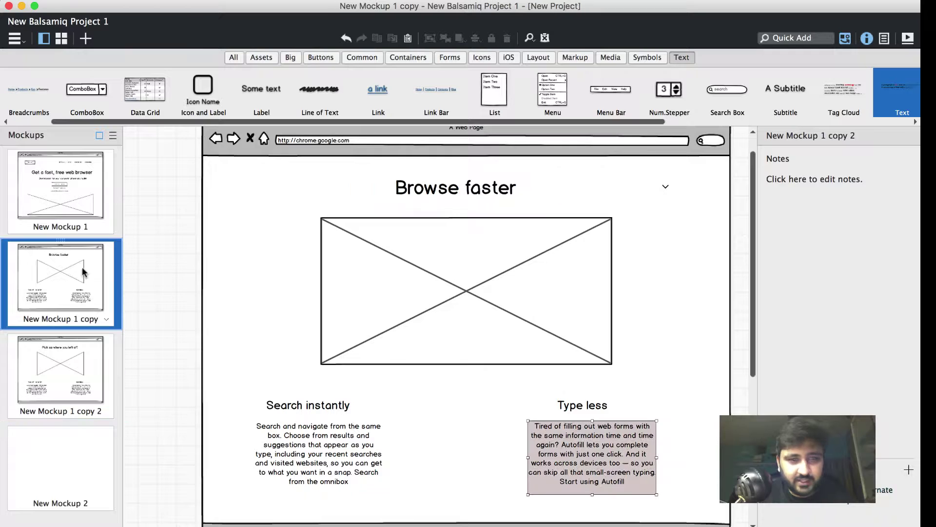
click(665, 188)
key(Escape)
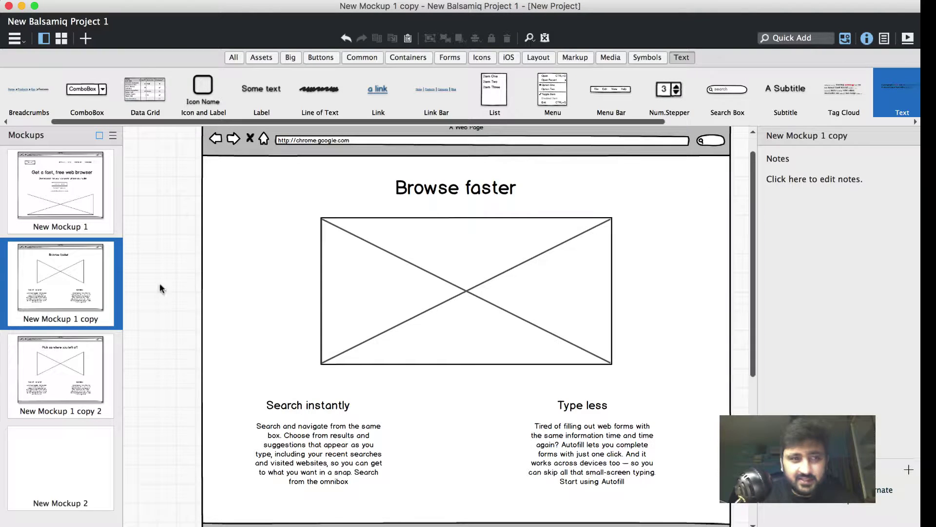
Return to New Mockup 1 copy 2 and nudge its title into place.
click(52, 180)
click(55, 260)
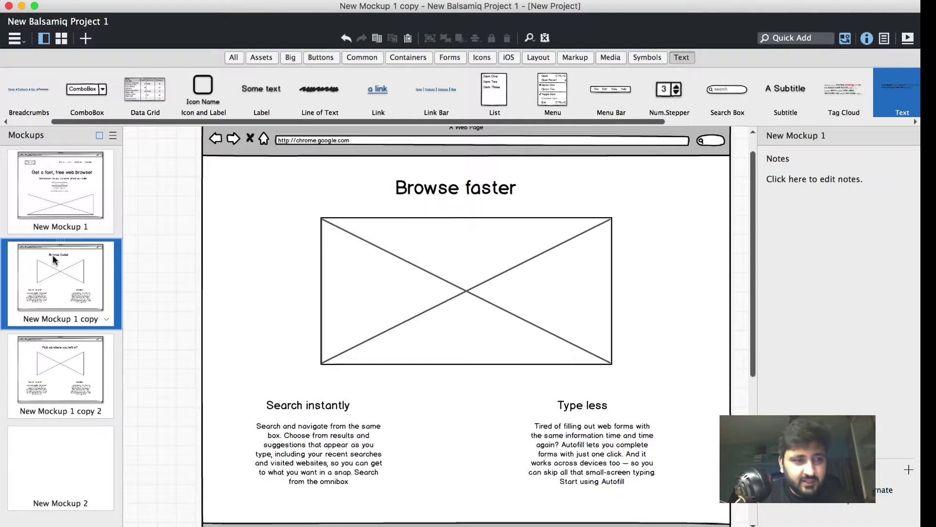
click(54, 379)
drag(457, 192, 461, 190)
key(ctrl+Right)
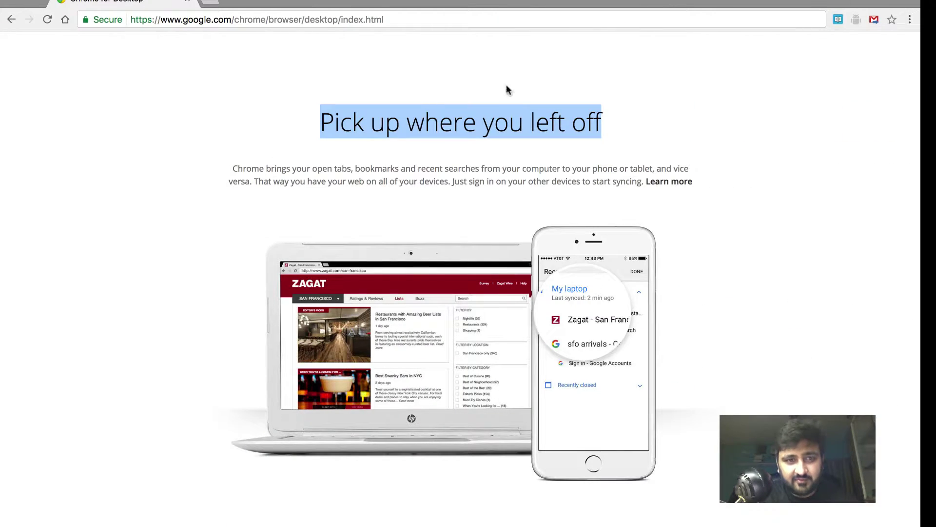
Move the Search instantly paragraph to the top left, remove Type less and Autofill, and lower the image placeholder.
key(ctrl+Left)
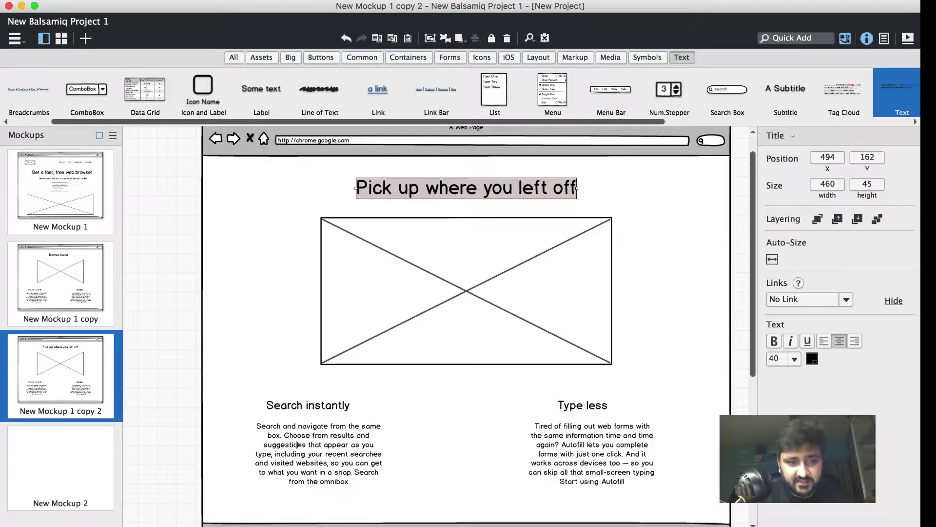
click(301, 446)
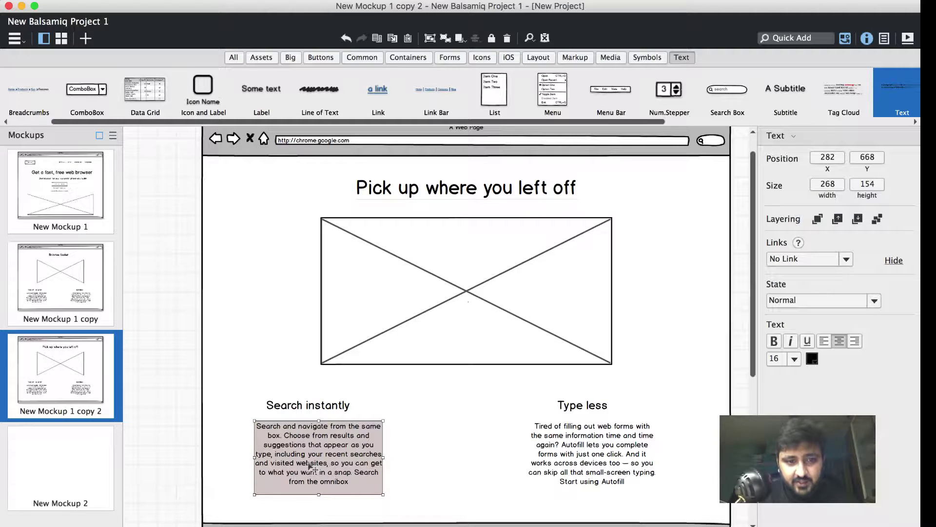
drag(309, 466, 255, 207)
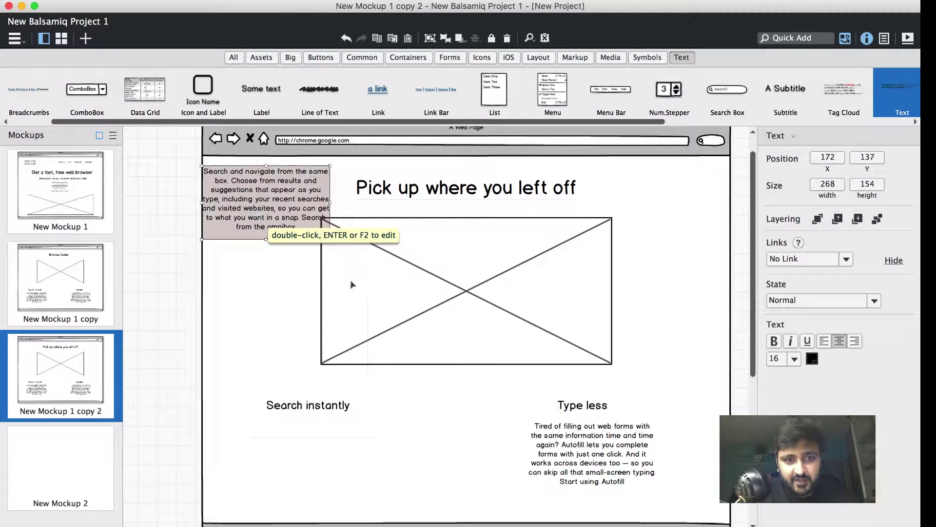
click(304, 408)
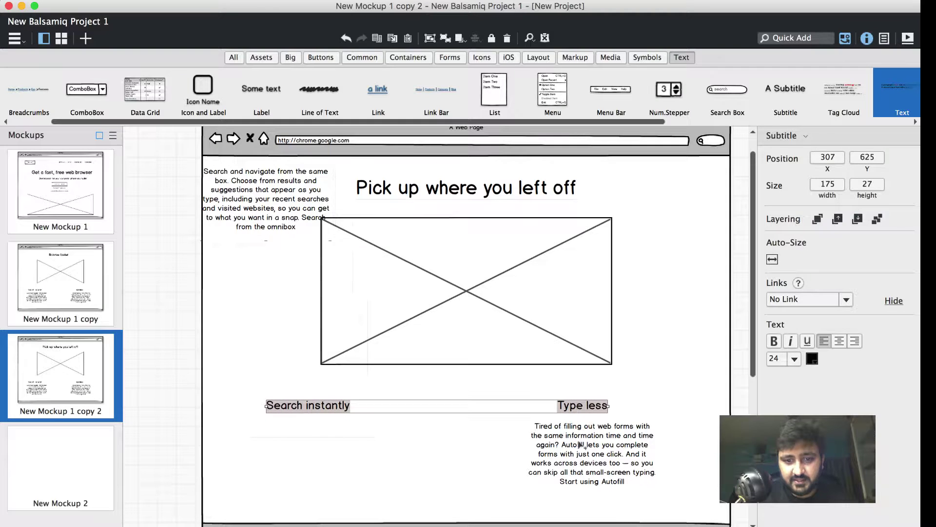
shift+click(581, 406)
shift+click(590, 454)
key(ctrl+x)
key(ctrl+v)
drag(508, 332, 508, 393)
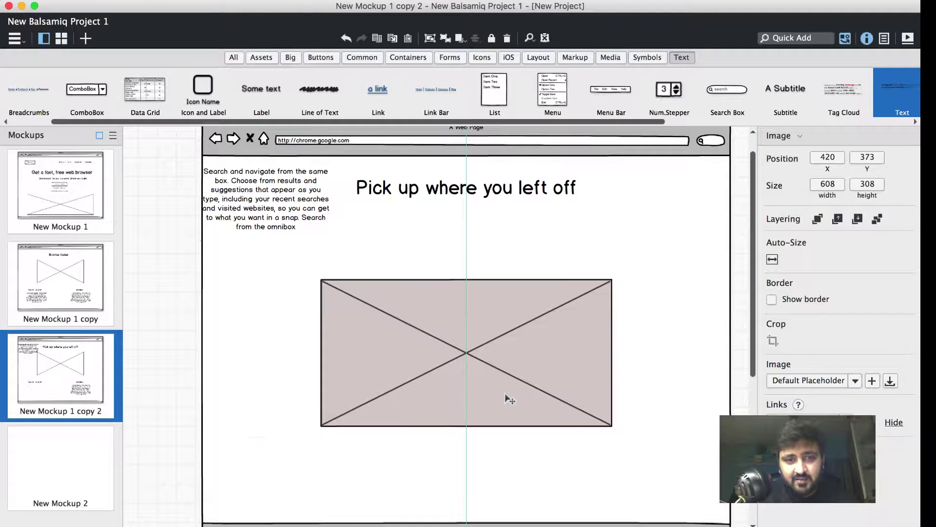
drag(465, 366, 469, 375)
Stretch the paragraph box across the page under the title and paste in Chrome's sync paragraph.
click(271, 219)
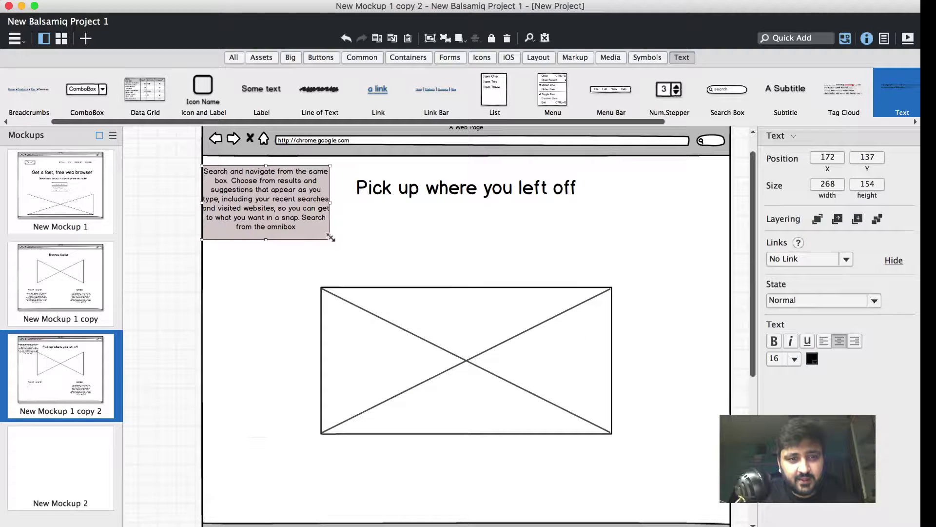
drag(330, 237, 572, 246)
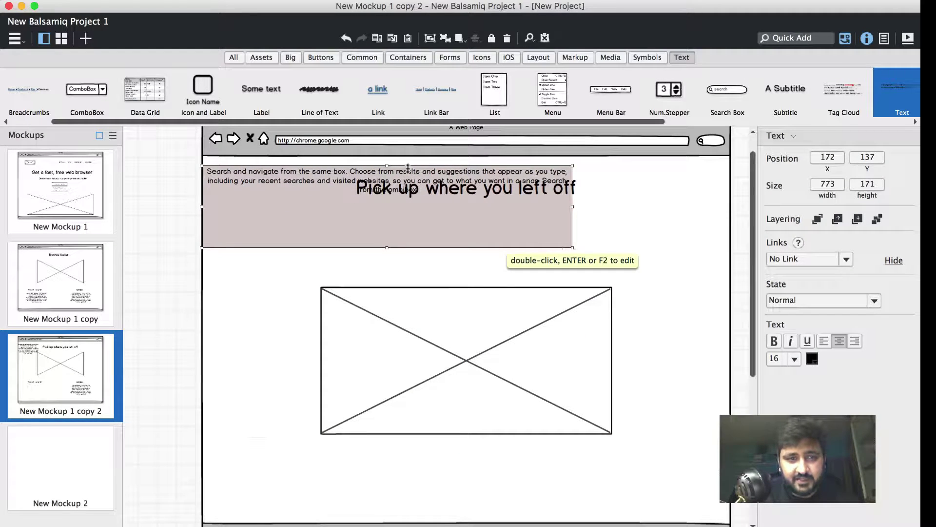
drag(407, 167, 493, 220)
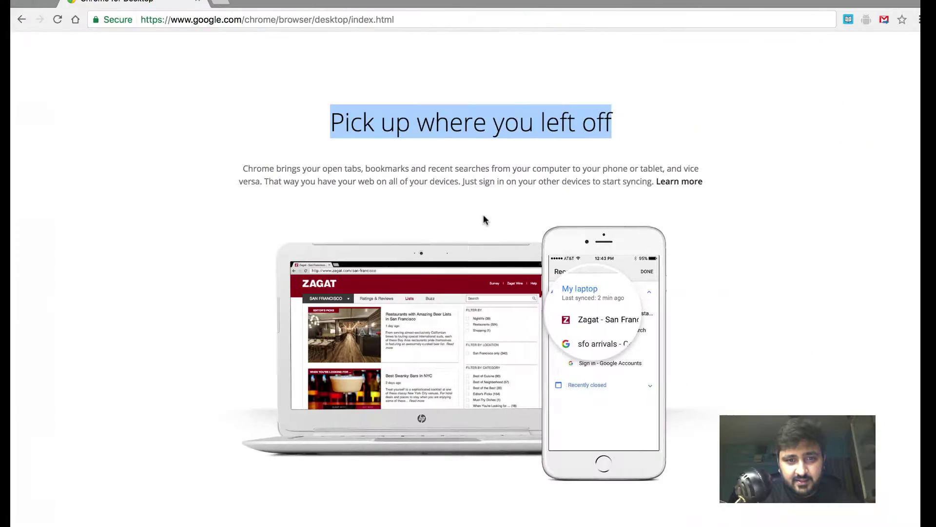
click(376, 168)
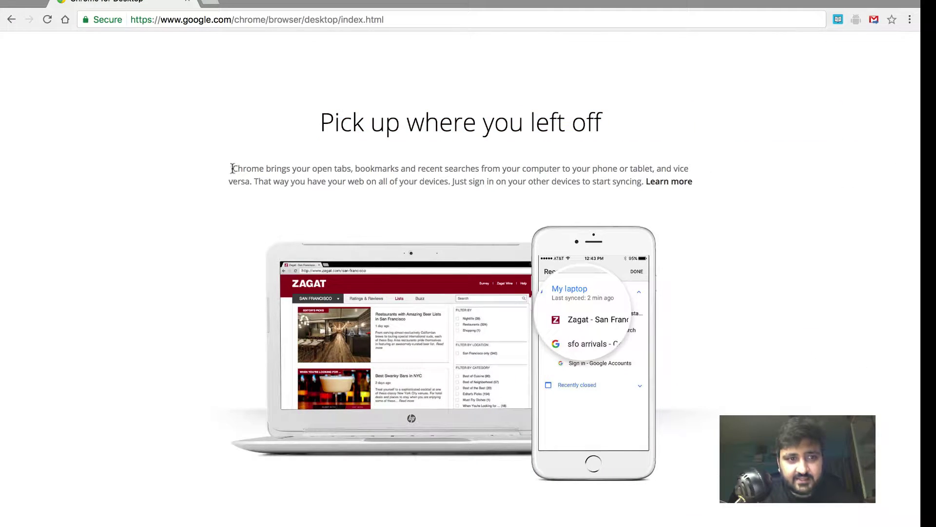
drag(233, 168, 703, 181)
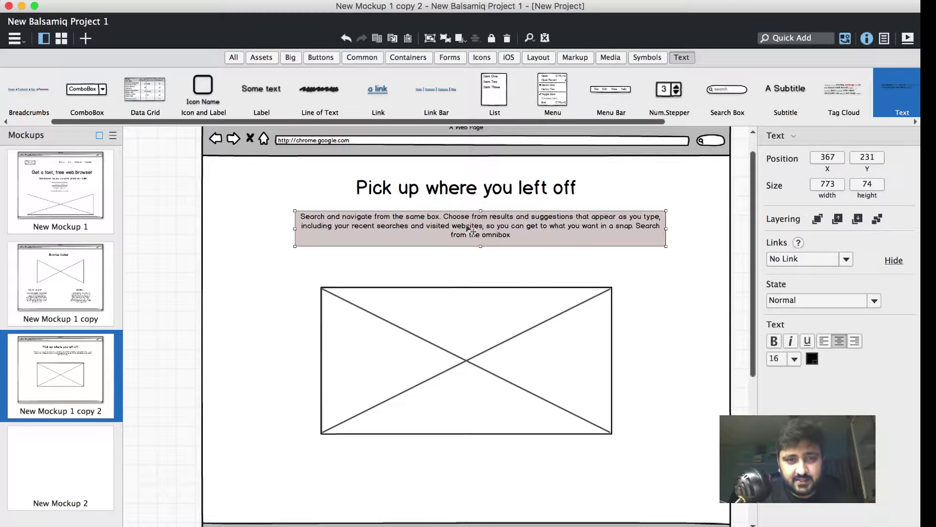
double_click(466, 229)
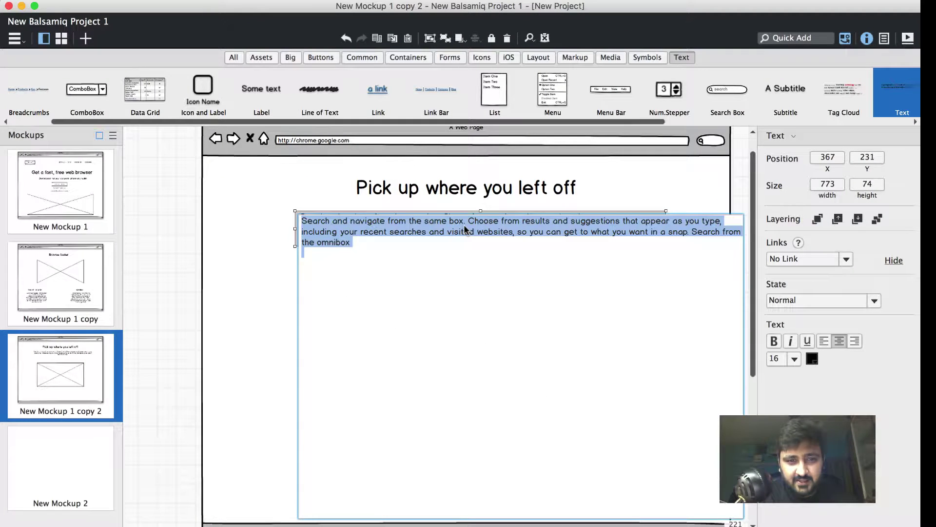
key(super+v)
click(287, 225)
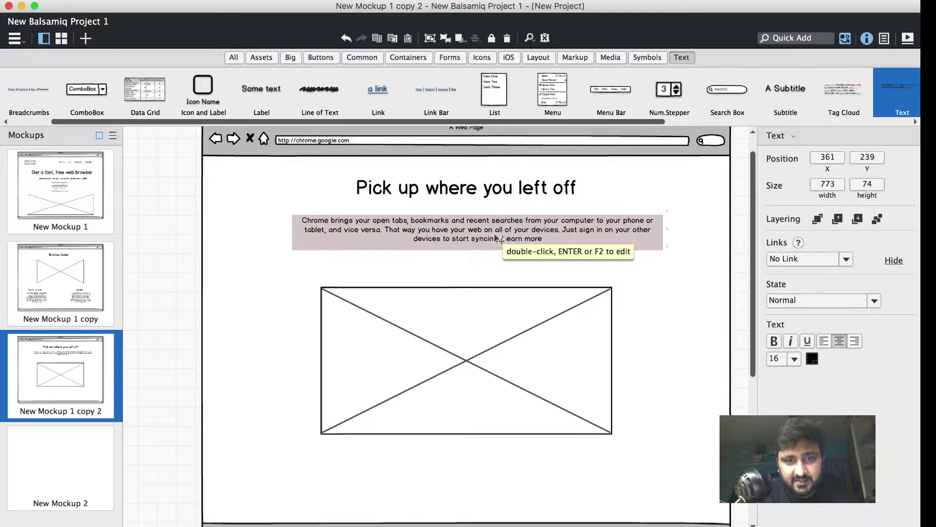
Nudge the image placeholder slightly up beneath the sync paragraph, checking against the Chrome page.
click(459, 356)
drag(456, 352, 460, 348)
key(super+Tab)
scroll(293, 324, down, 10)
scroll(293, 324, up, 3)
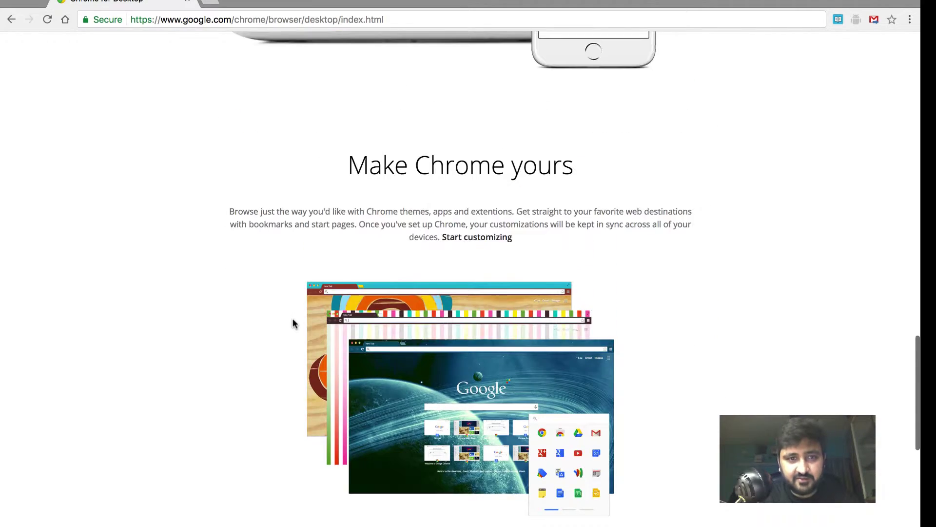
key(super+Tab)
Duplicate New Mockup 1 copy 2 and retitle the copy 'Make Chrome yours', centered.
right_click(83, 407)
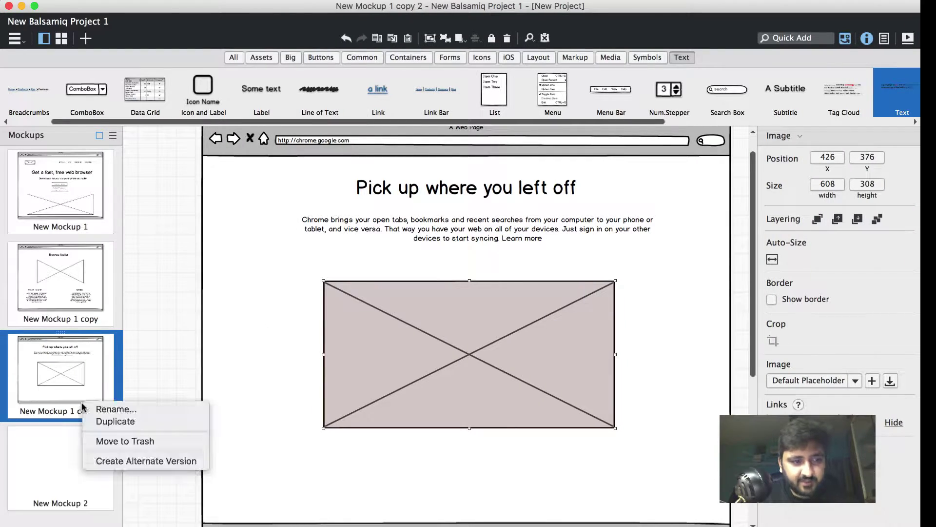
click(111, 420)
key(super+Tab)
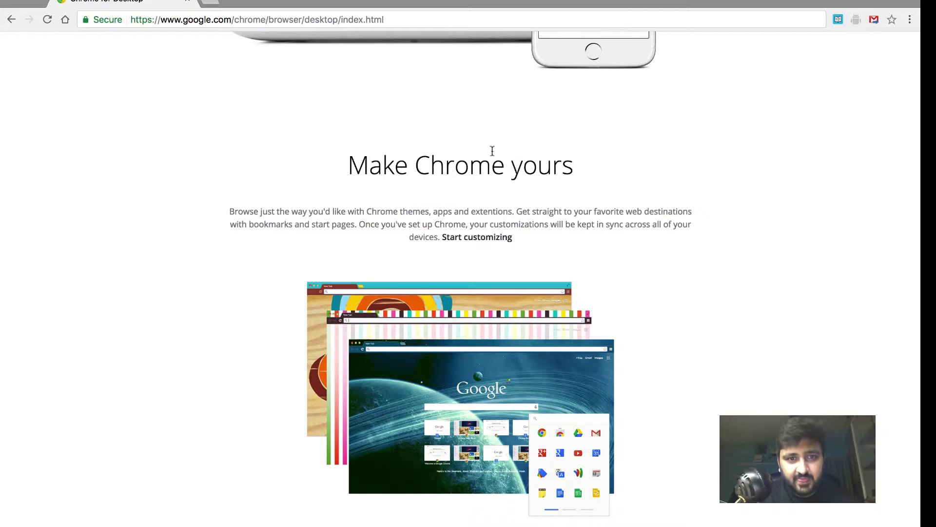
drag(359, 167, 582, 164)
key(super+Tab)
double_click(446, 188)
key(super+v)
key(Return)
drag(441, 182, 482, 195)
Paste the Chrome customization paragraph into the text box and nudge the paragraph and image placeholder down.
key(super+Tab)
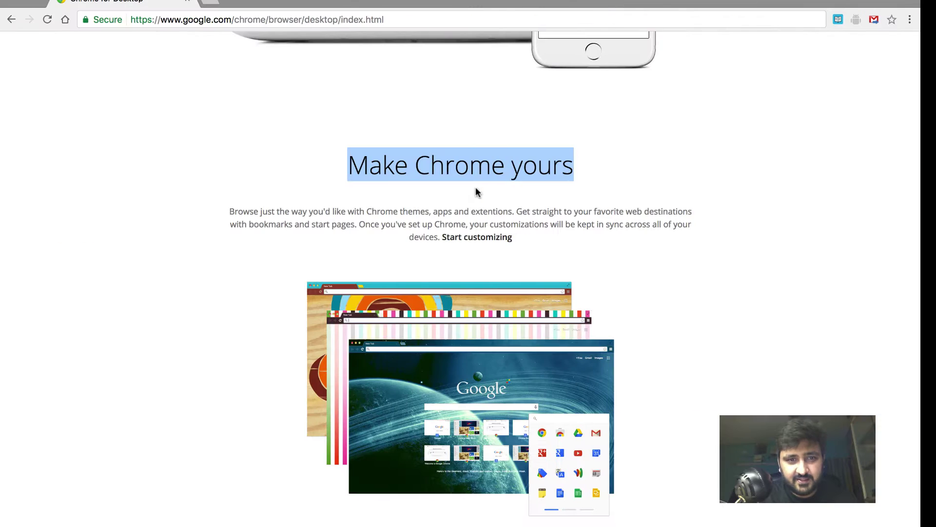
drag(231, 208, 558, 235)
key(super+c)
key(super+Tab)
click(416, 234)
double_click(417, 234)
key(super+v)
key(super+Return)
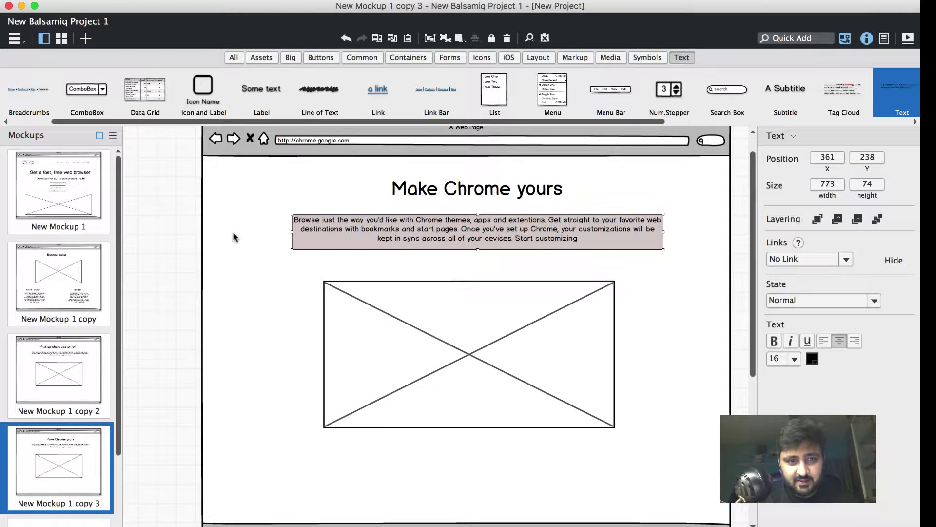
mouse_move(463, 347)
mouse_down()
mouse_move(453, 351)
mouse_move(464, 360)
mouse_up()
drag(468, 252, 472, 252)
key(ctrl+Right)
scroll(459, 316, down, 5)
scroll(459, 322, down, 4)
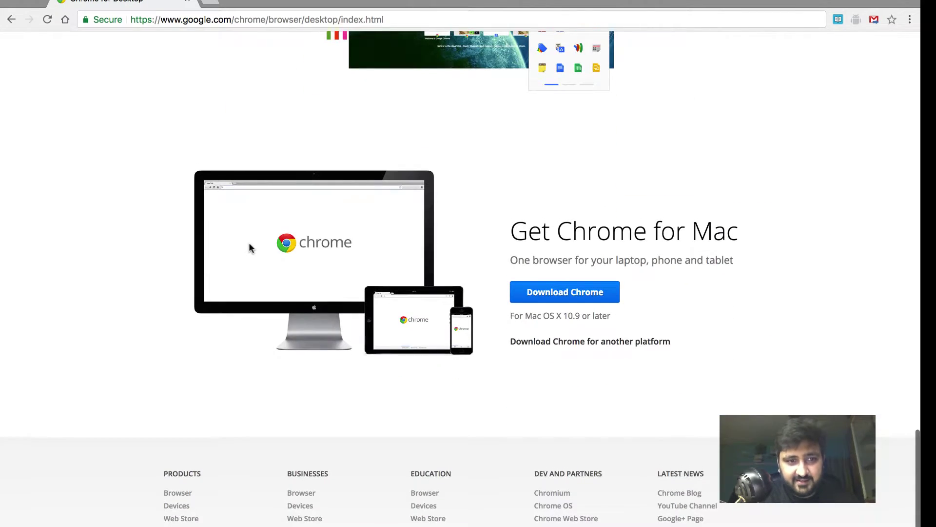
key(ctrl+Left)
Duplicate New Mockup 1 copy 3 and delete the Make Chrome yours title and its paragraph.
right_click(39, 469)
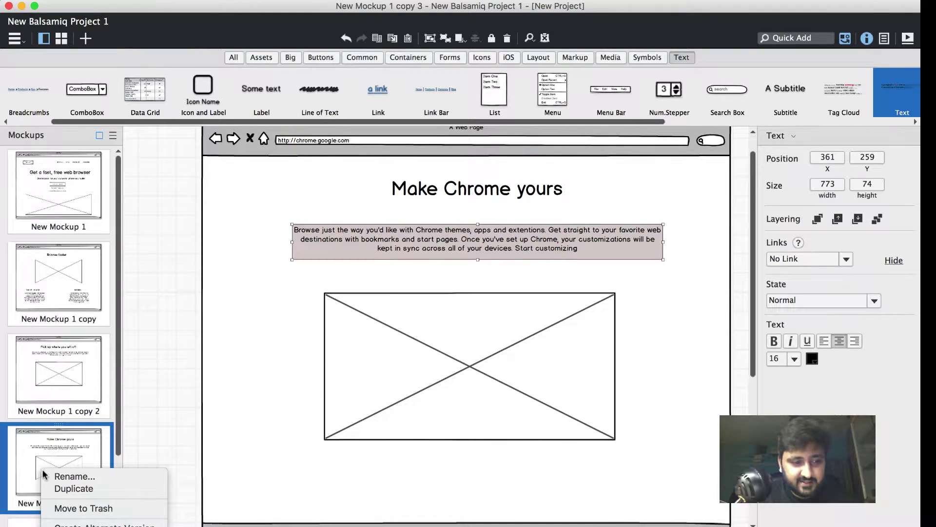
click(72, 490)
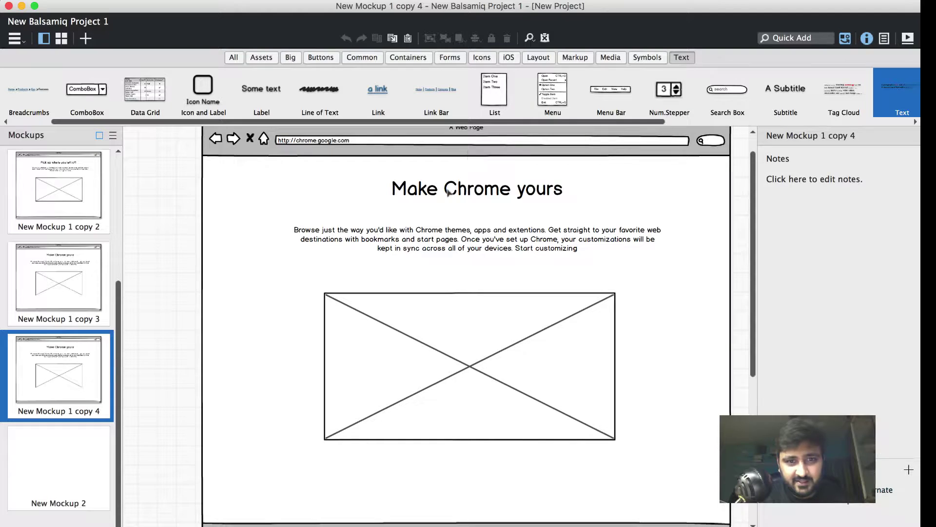
click(445, 196)
key(ctrl+Right)
scroll(445, 196, down, 2)
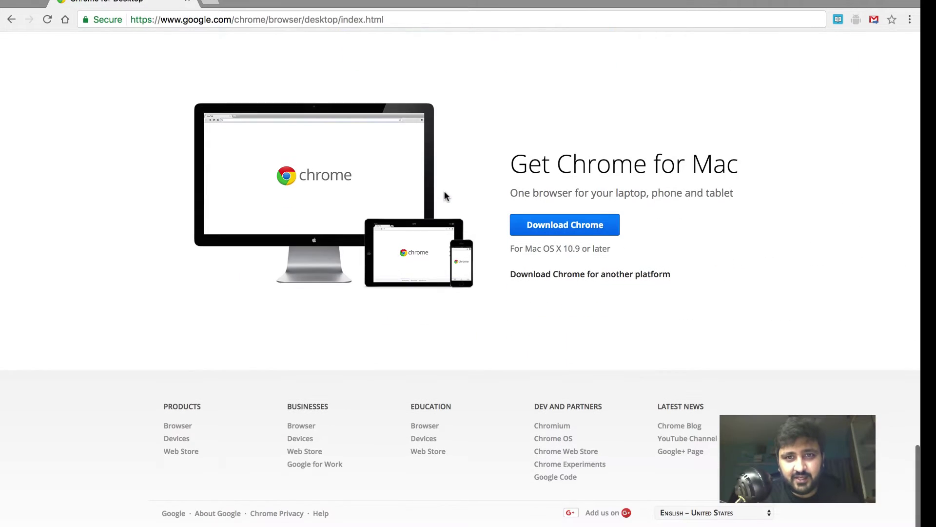
key(ctrl+Left)
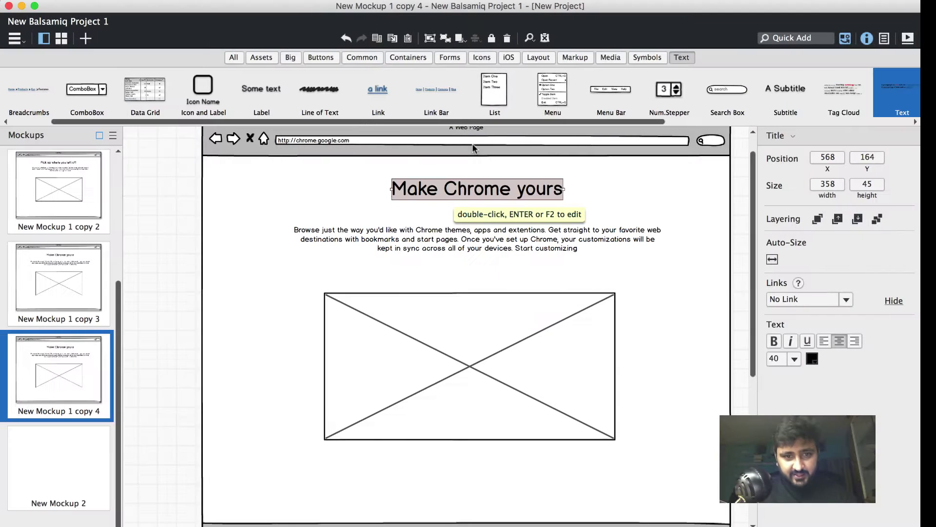
key(Delete)
click(468, 232)
key(Delete)
Shrink the image placeholder to 416×325 and move it to the upper left.
click(473, 350)
drag(617, 441, 521, 448)
drag(434, 407, 352, 346)
key(ctrl+Right)
key(ctrl+Left)
Add a Title reading 'Get Chrome for Mac' to the right of the image placeholder.
click(791, 40)
text(TITLE)
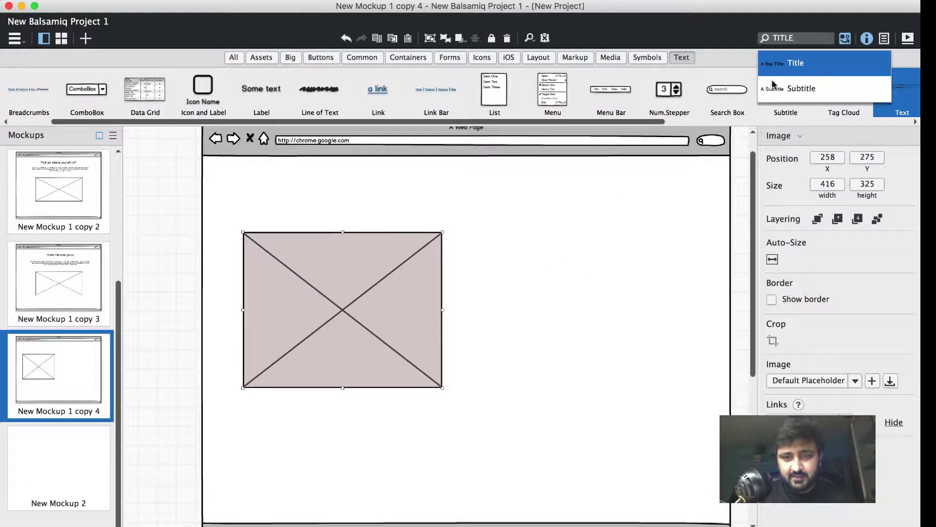
click(795, 63)
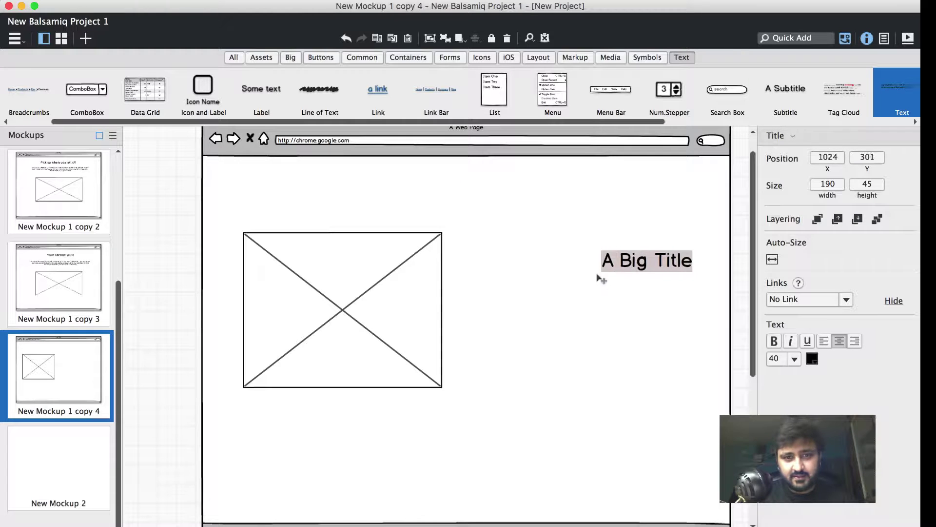
click(532, 258)
key(ctrl+Right)
drag(515, 156, 747, 164)
key(ctrl+c)
key(ctrl+Left)
double_click(564, 249)
key(ctrl+v)
key(Return)
click(564, 310)
Add a subtitle below the title containing the Chrome page's tagline.
key(ctrl+Right)
drag(511, 194, 738, 193)
key(ctrl+c)
key(ctrl+Left)
drag(786, 91, 495, 263)
key(ctrl+v)
key(Return)
click(521, 308)
Set the subtitle's font size to 18 and align it with the heading's left edge.
click(534, 273)
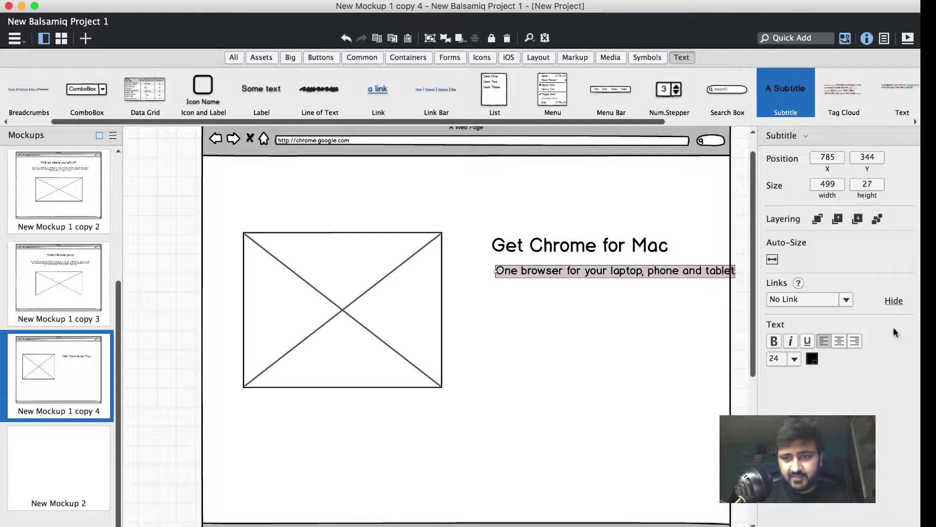
click(793, 361)
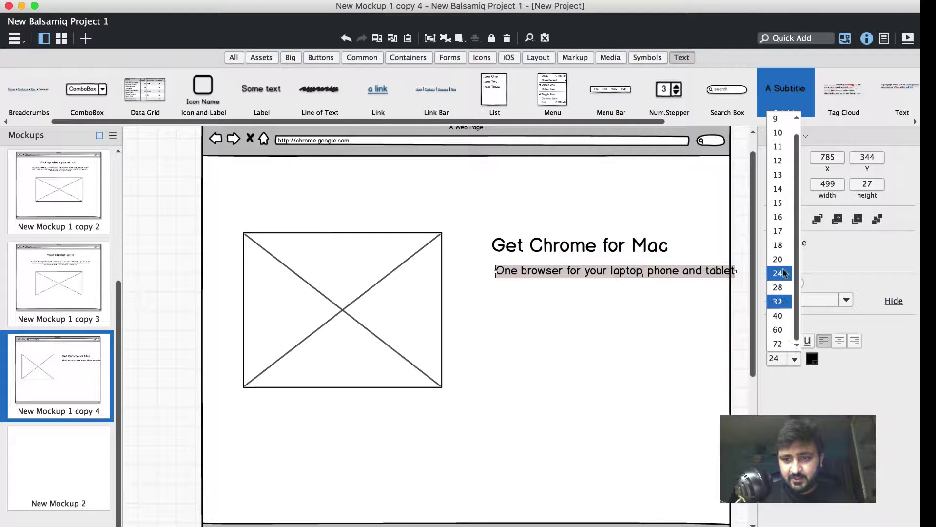
click(782, 216)
click(781, 361)
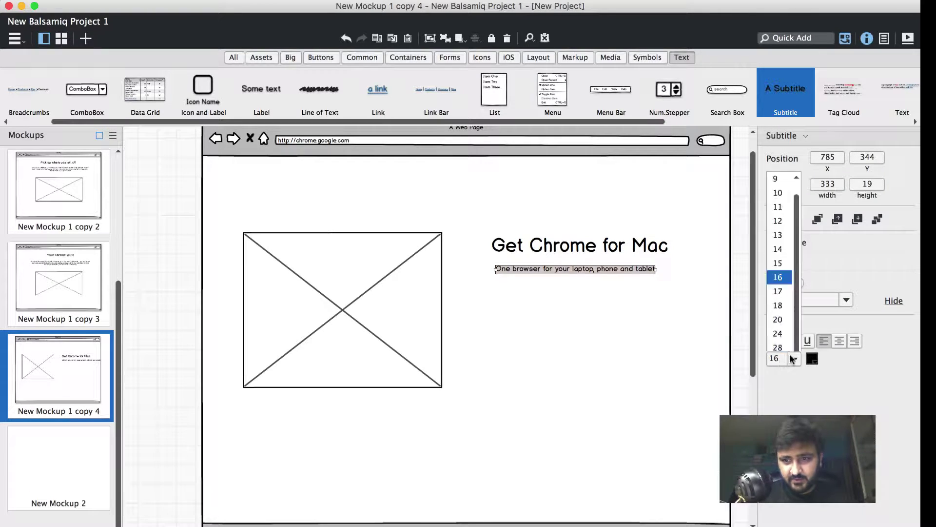
click(779, 335)
click(616, 325)
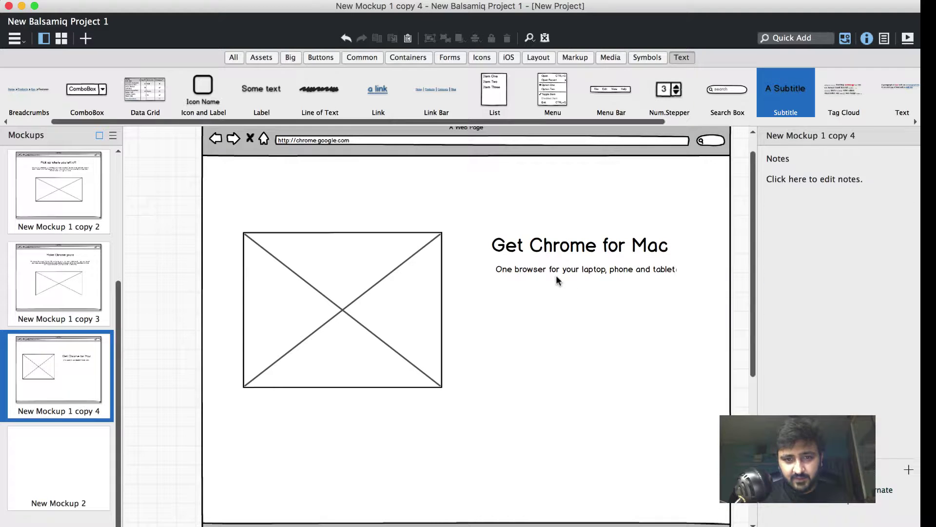
drag(549, 271, 551, 274)
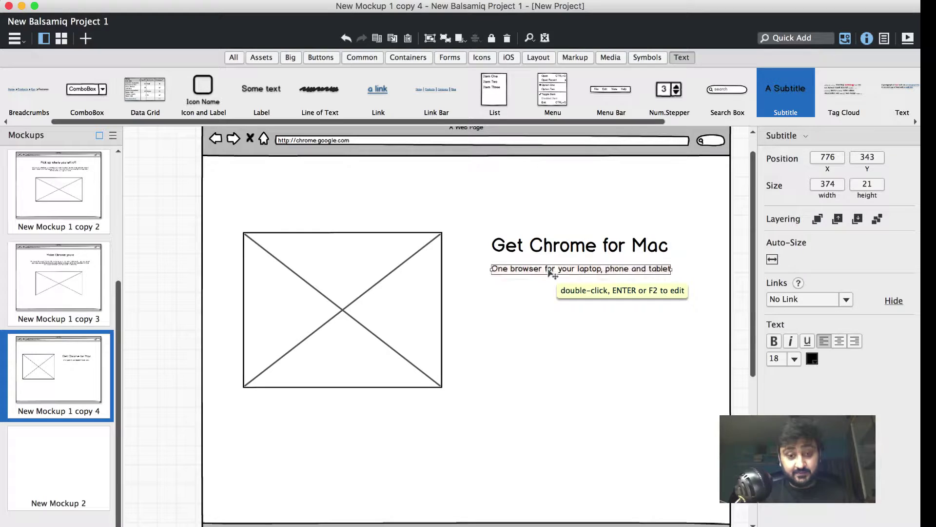
key(ctrl+Right)
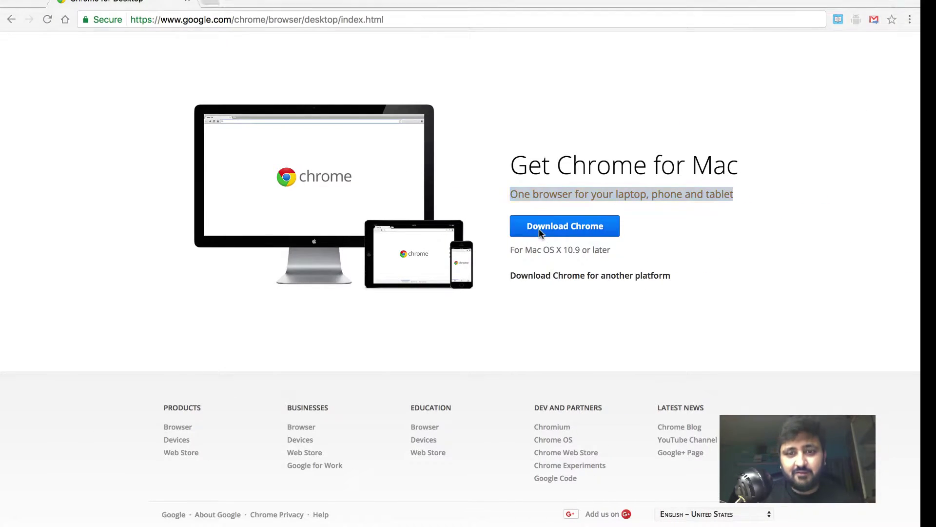
key(ctrl+Left)
Copy the DOWNLOAD CHROME button from New Mockup 1 and place it below copy 4's subtitle.
click(78, 211)
click(60, 196)
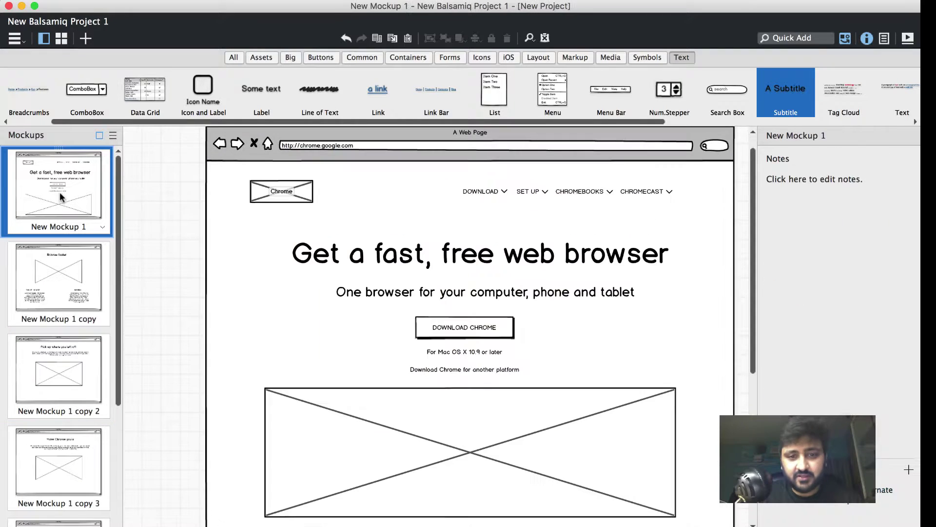
click(458, 329)
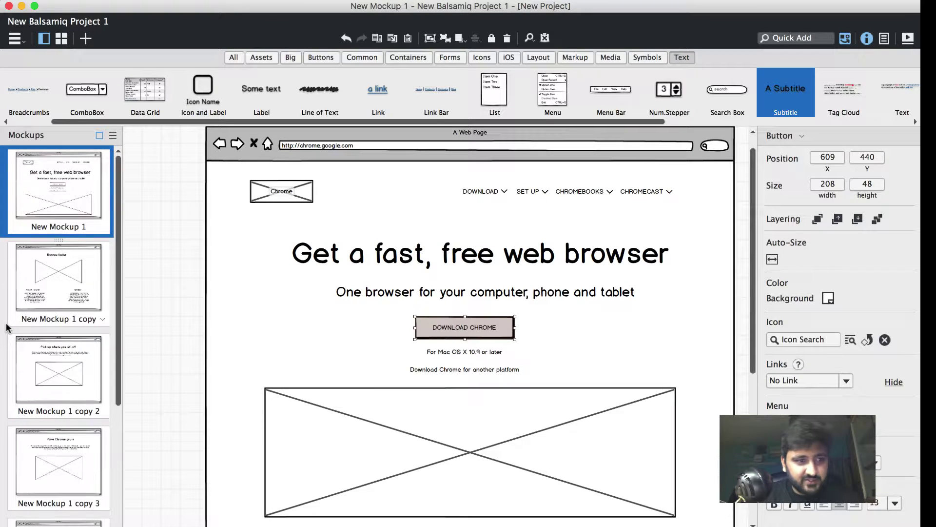
scroll(10, 326, down, 5)
click(81, 386)
key(ctrl+v)
click(468, 322)
drag(468, 322, 542, 300)
key(ctrl+Right)
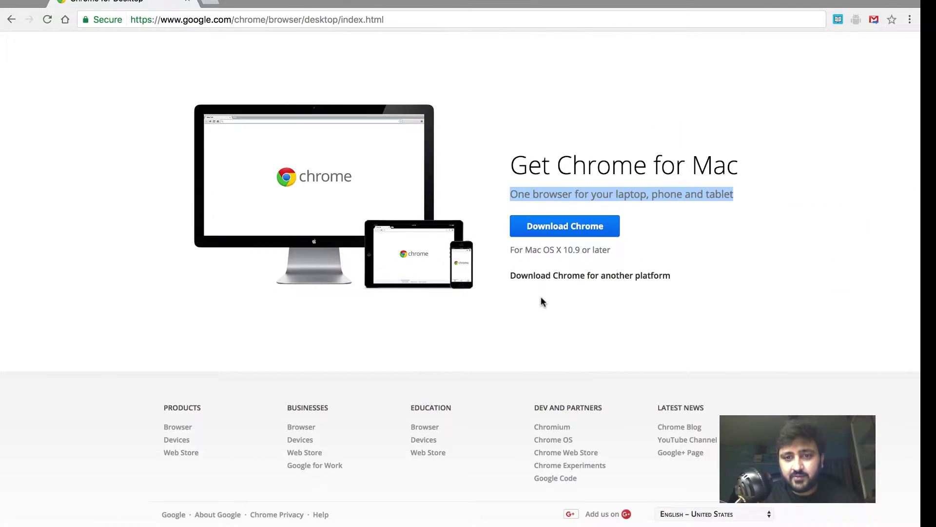
key(ctrl+Left)
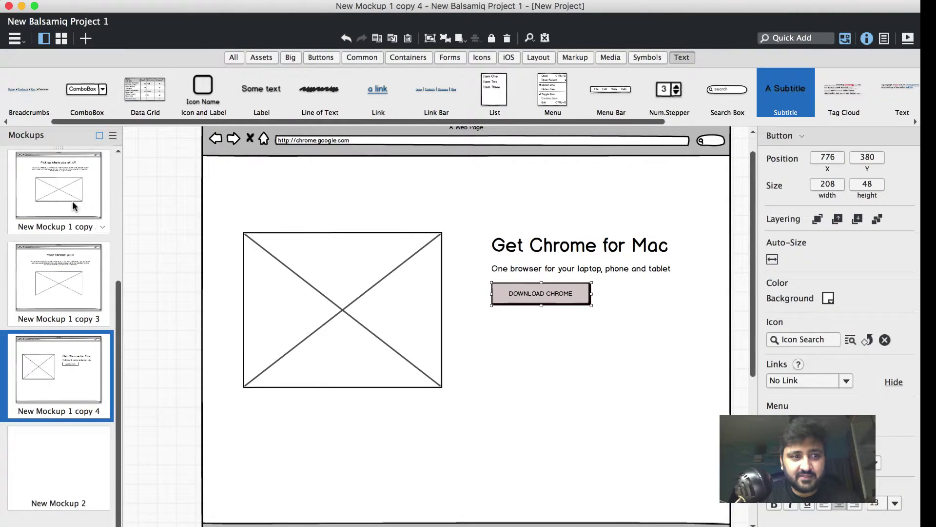
Bring over the 'For Mac OS X 10.9 or later' line and place it under the button.
click(71, 202)
scroll(70, 203, up, 3)
click(71, 203)
click(449, 324)
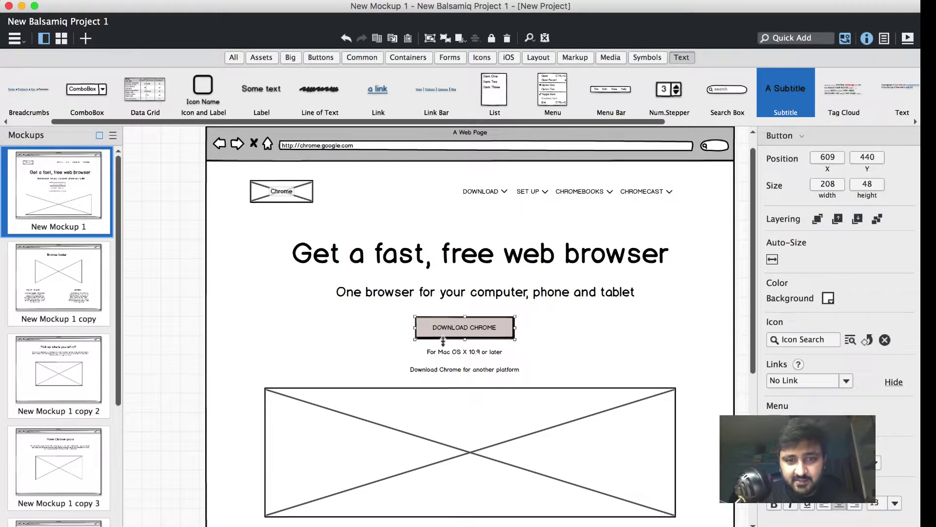
click(445, 354)
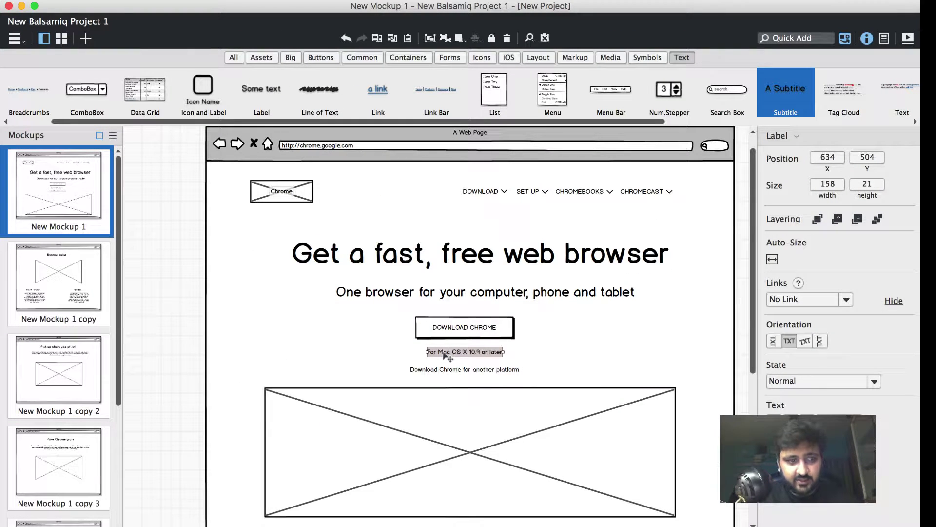
scroll(64, 457, down, 5)
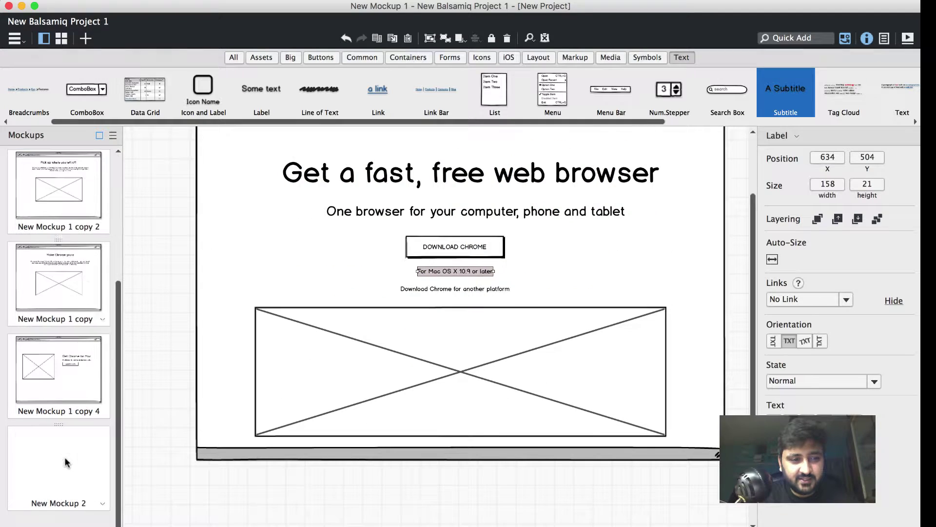
click(66, 379)
key(ctrl+v)
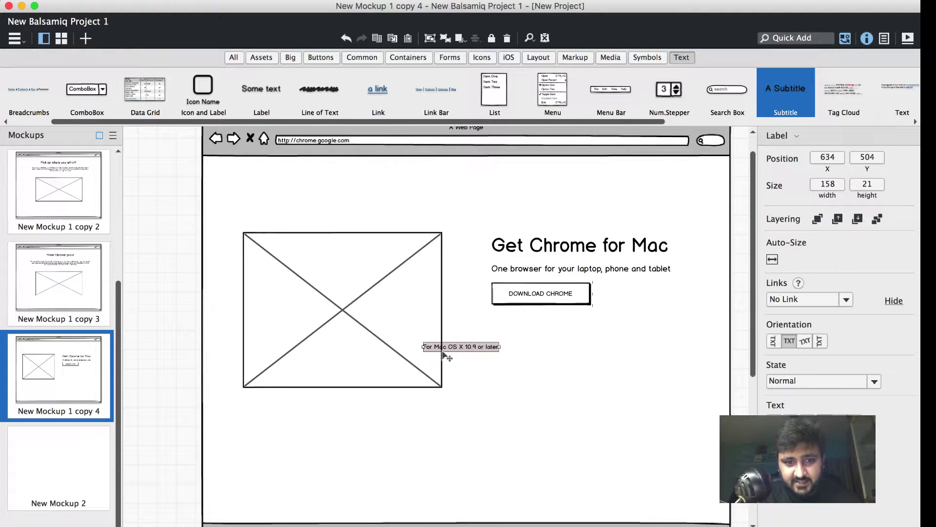
drag(445, 354, 509, 326)
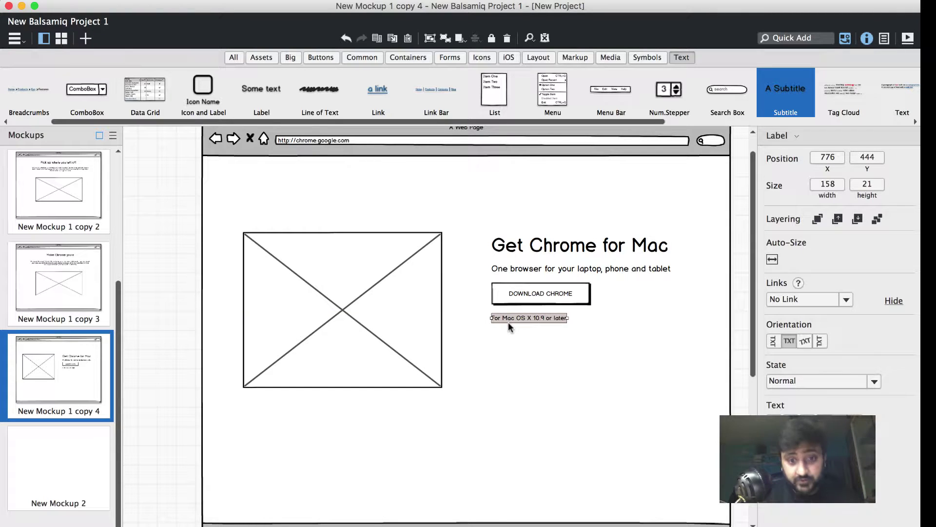
key(ctrl+Right)
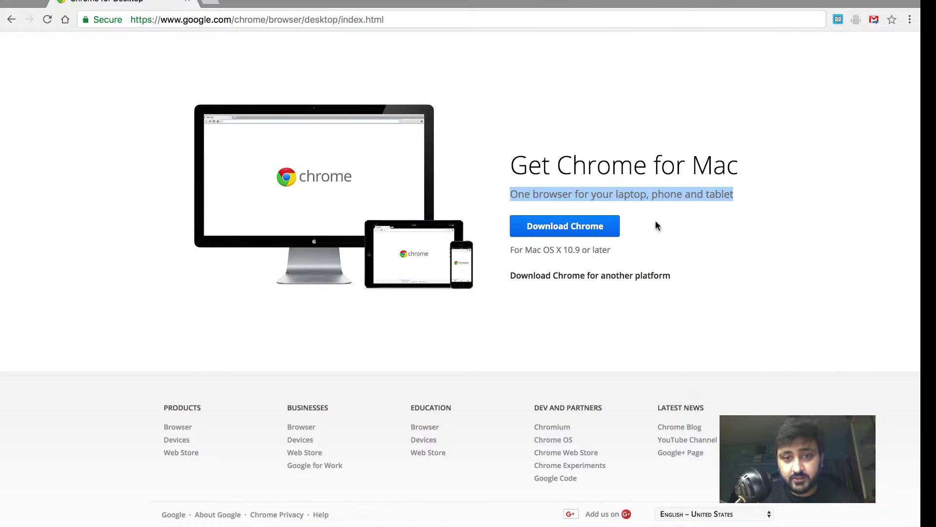
click(531, 289)
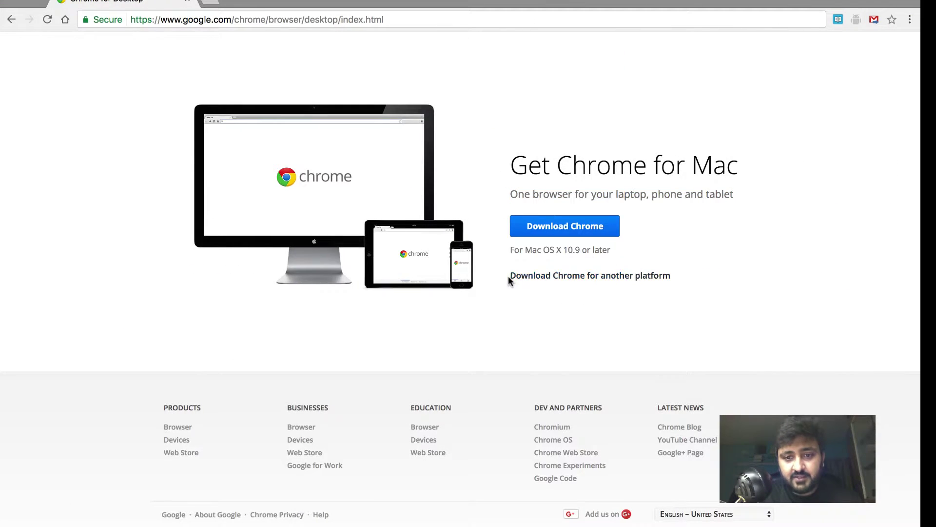
key(ctrl+Left)
Bring over the 'Download Chrome for another platform' text and place it under the OS line.
click(74, 195)
scroll(73, 195, up, 3)
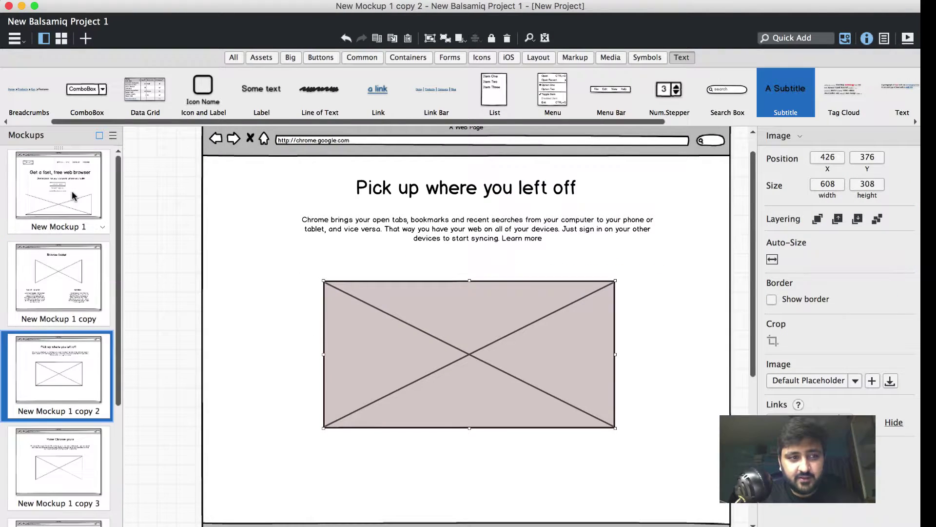
scroll(73, 195, down, 1)
click(71, 191)
scroll(72, 213, up, 1)
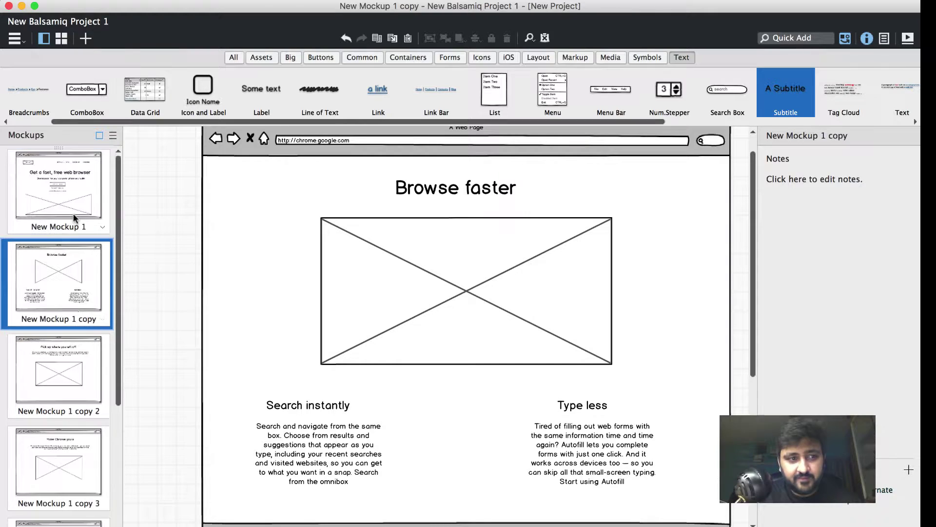
click(55, 185)
click(395, 288)
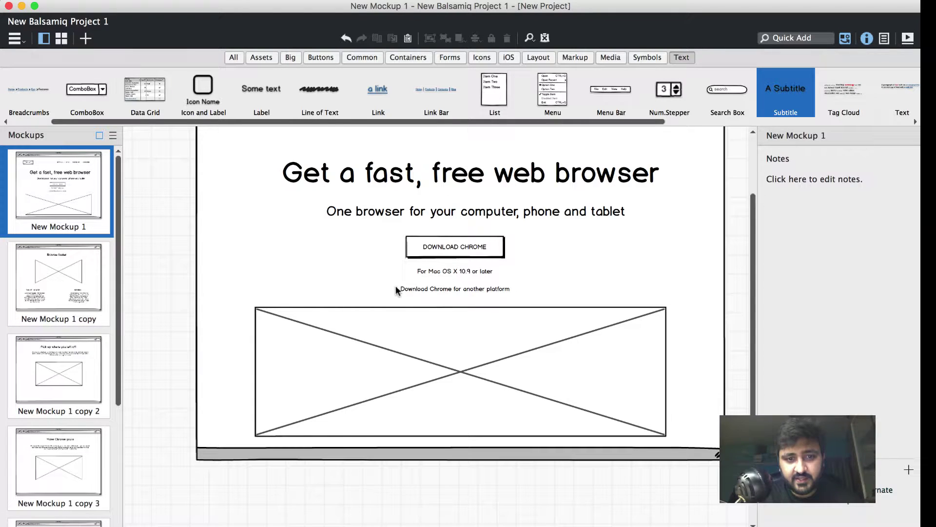
click(403, 291)
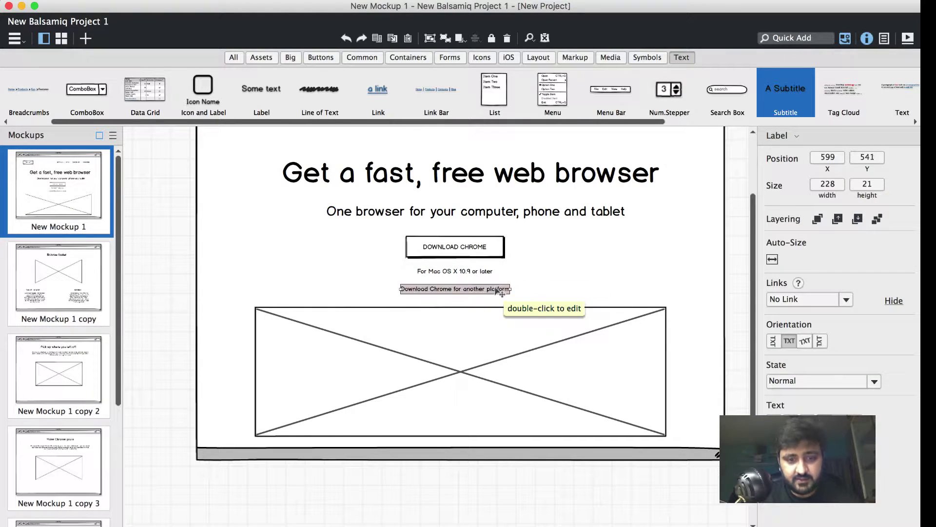
scroll(62, 400, down, 5)
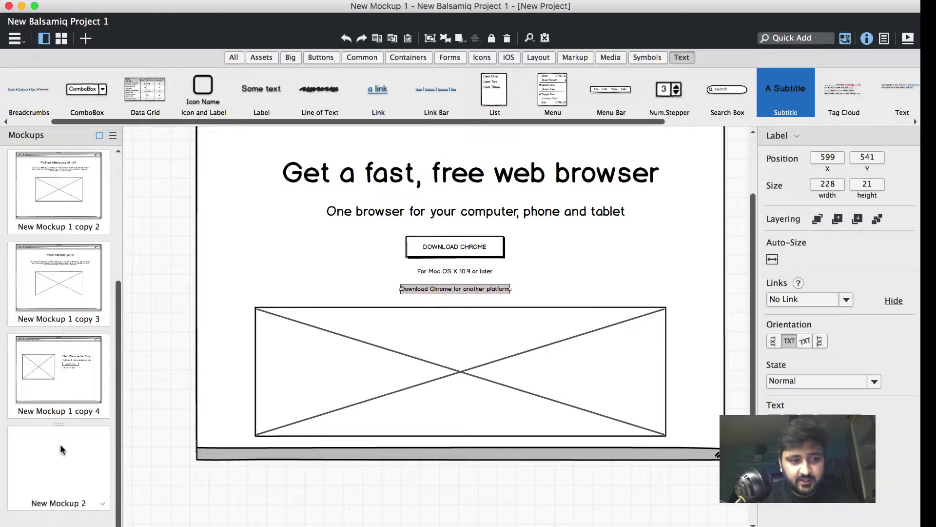
click(60, 444)
click(60, 394)
key(super+v)
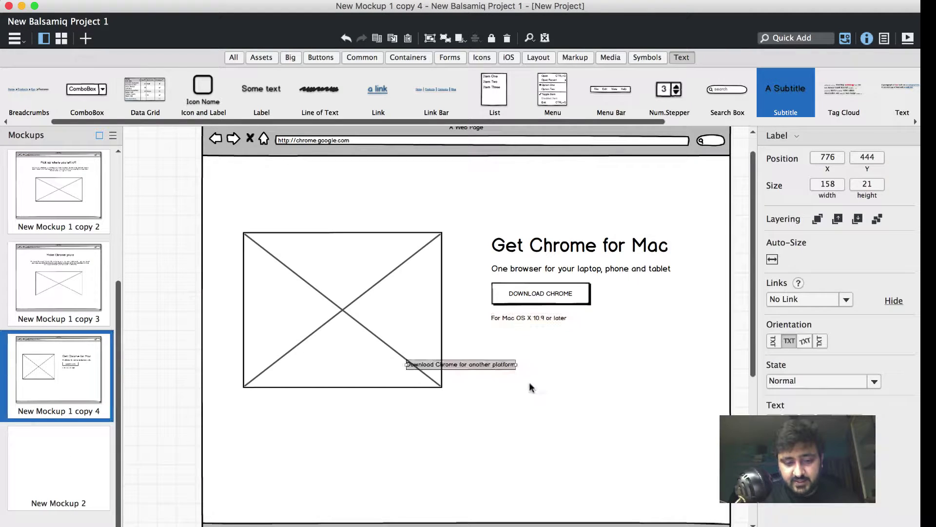
drag(470, 370, 556, 346)
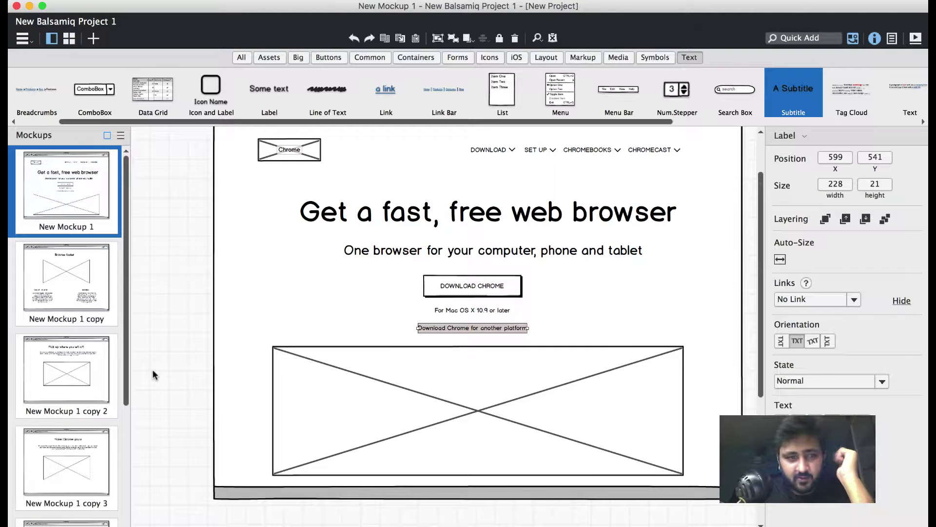
Quick-add an H.Rule via 'LINE' and stretch it across copy 4 below the hero section.
drag(128, 379, 124, 485)
click(82, 402)
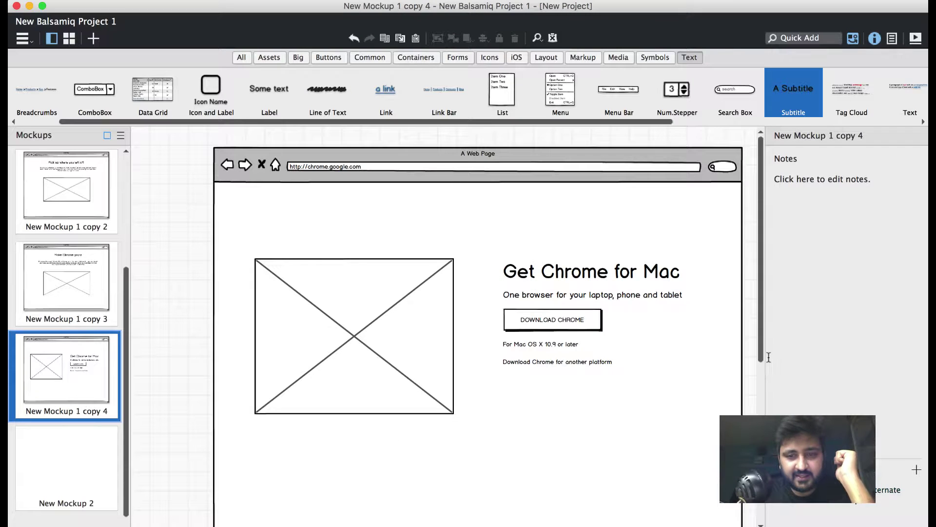
drag(761, 347, 762, 412)
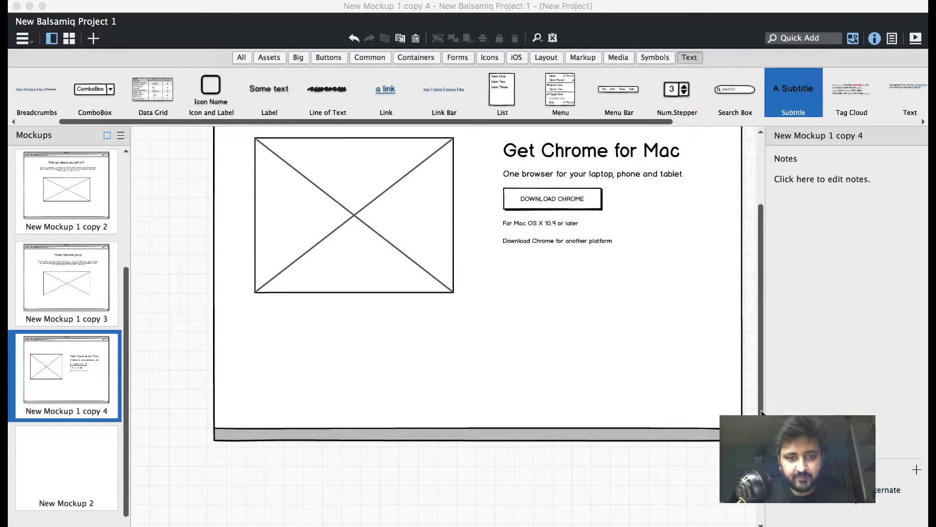
key(super+Tab)
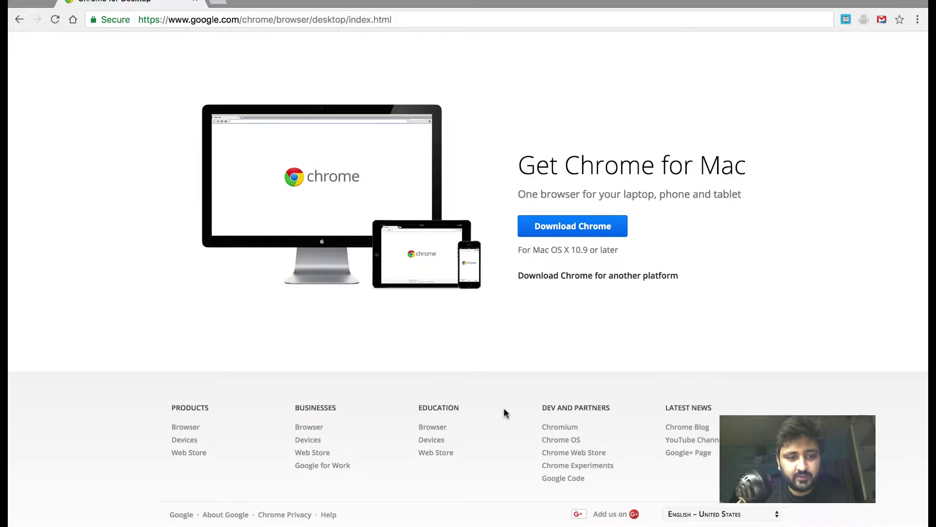
key(super+Tab)
click(817, 35)
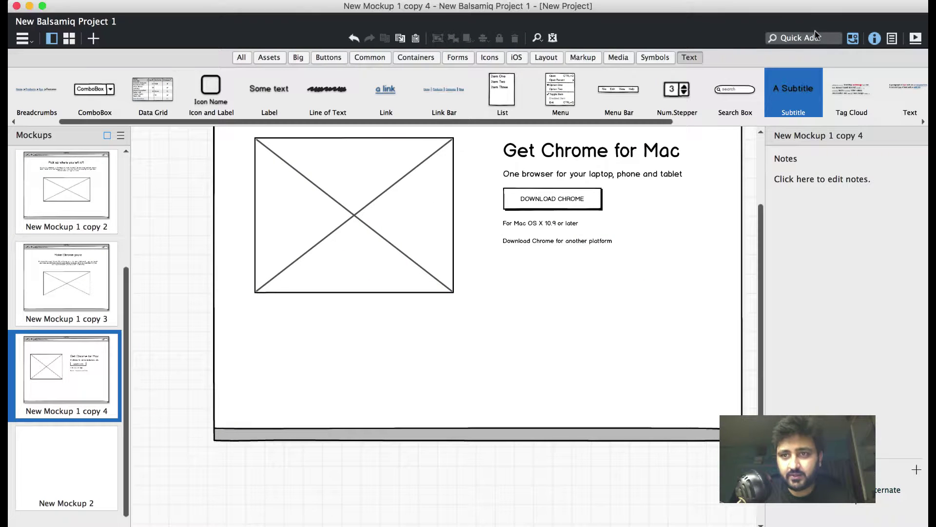
text(LINE)
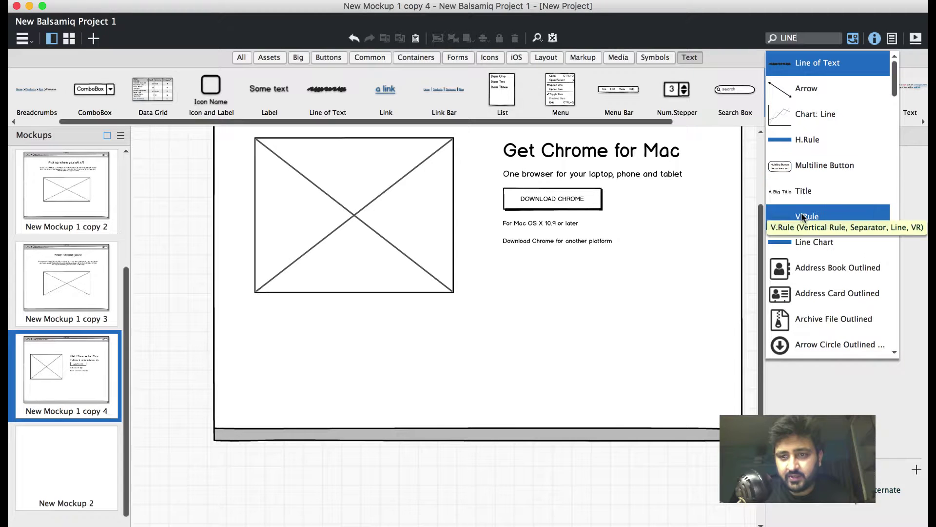
scroll(802, 216, down, 10)
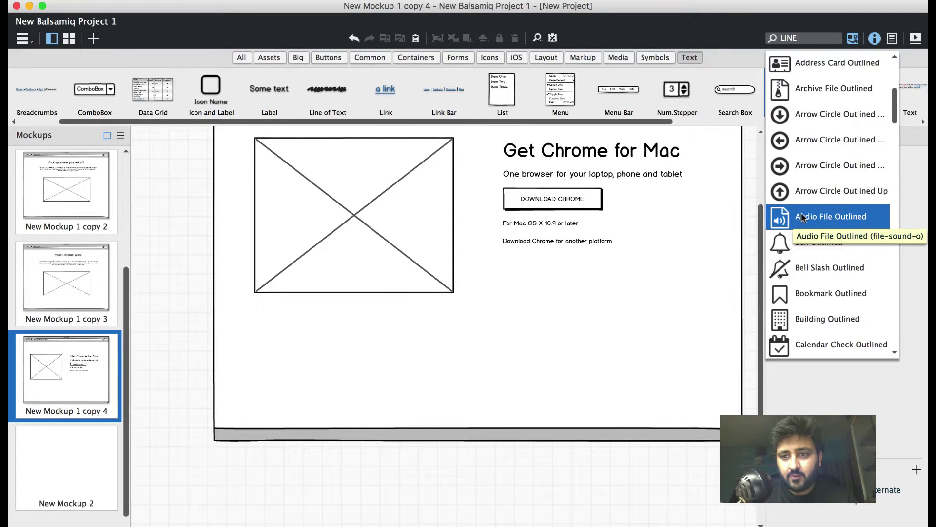
scroll(802, 216, up, 10)
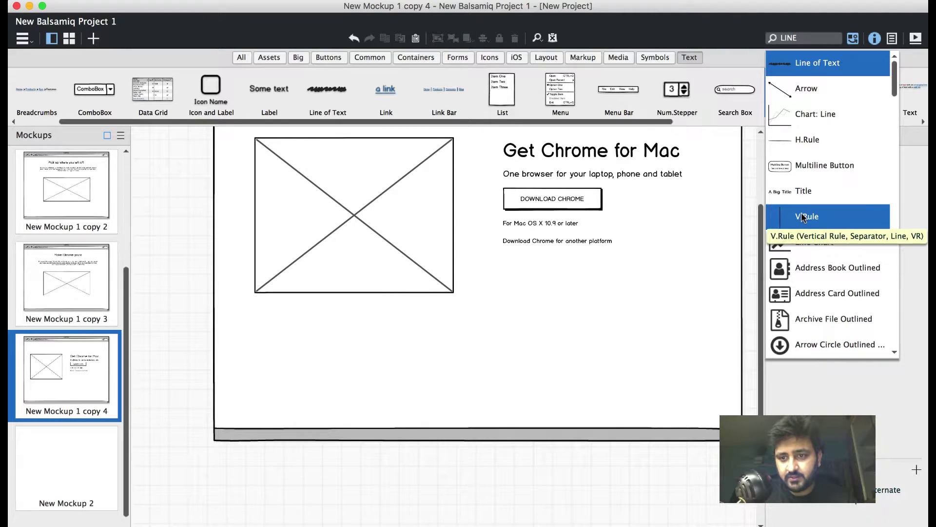
click(815, 142)
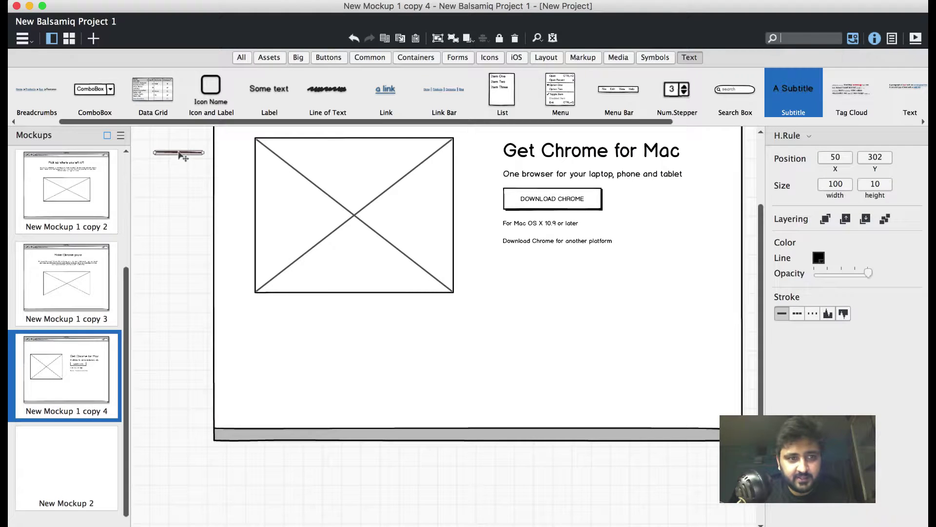
drag(182, 156, 739, 327)
click(629, 215)
Place a new text label below the footer divider with the text PROCUTS.
key(super+Tab)
key(super+Tab)
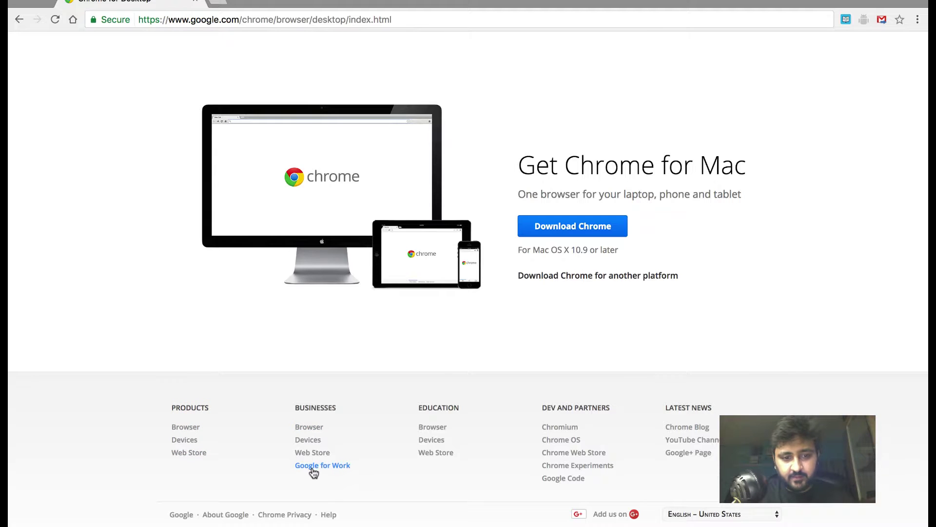
key(super+Tab)
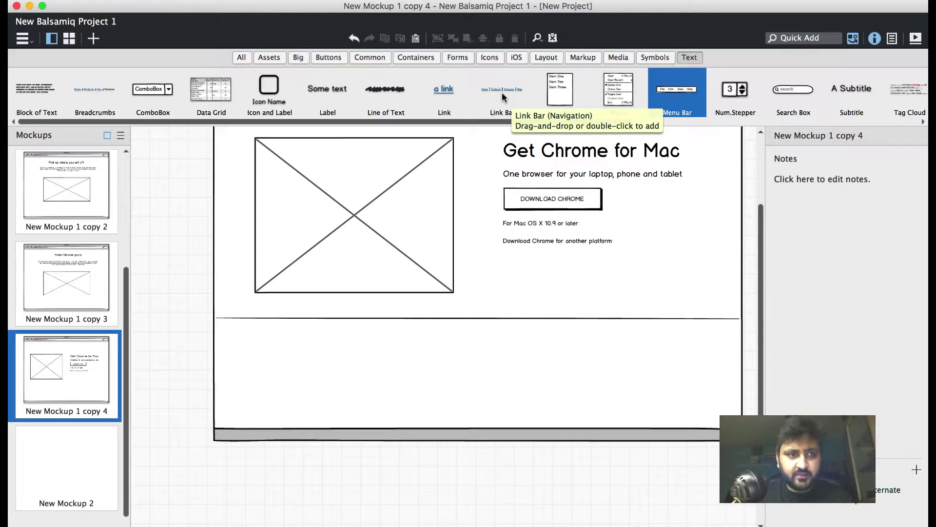
drag(324, 93, 245, 325)
key(ctrl+Right)
key(ctrl+Left)
text(pro)
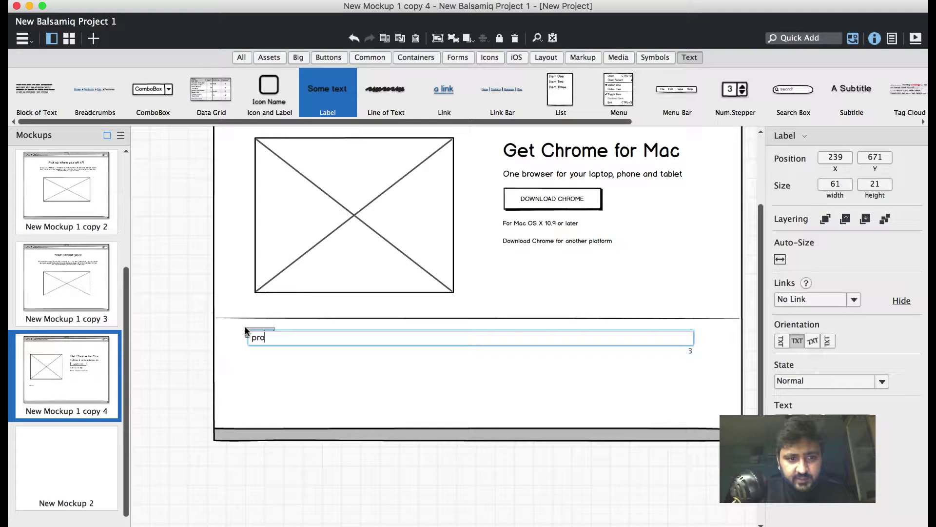
key(BackSpace)
key(BackSpace)
key(BackSpace)
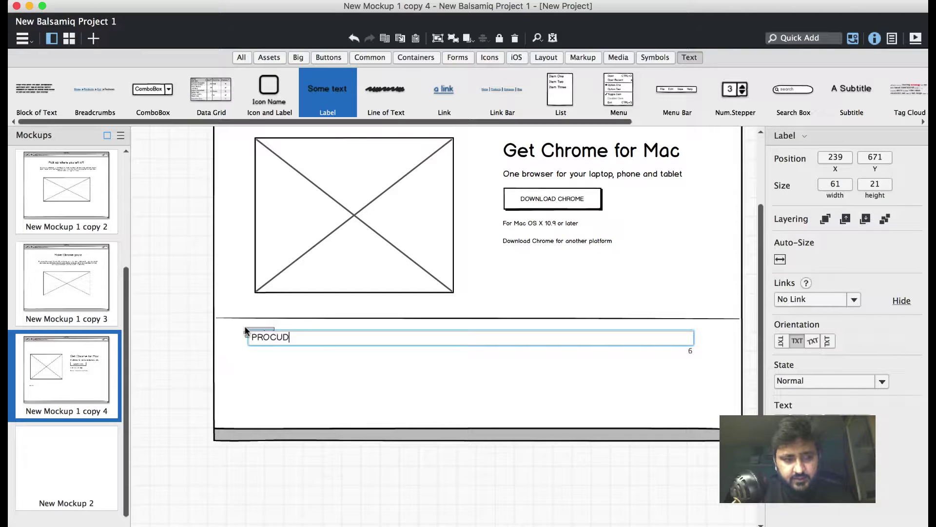
text(PROCUTS)
click(268, 393)
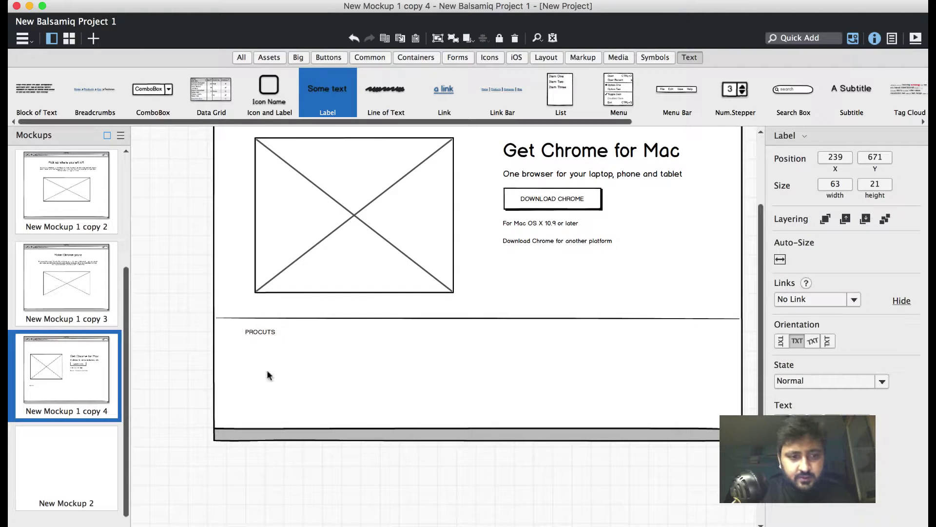
Correct the label's typo so it reads PRODUCTS.
click(264, 333)
double_click(263, 333)
click(270, 337)
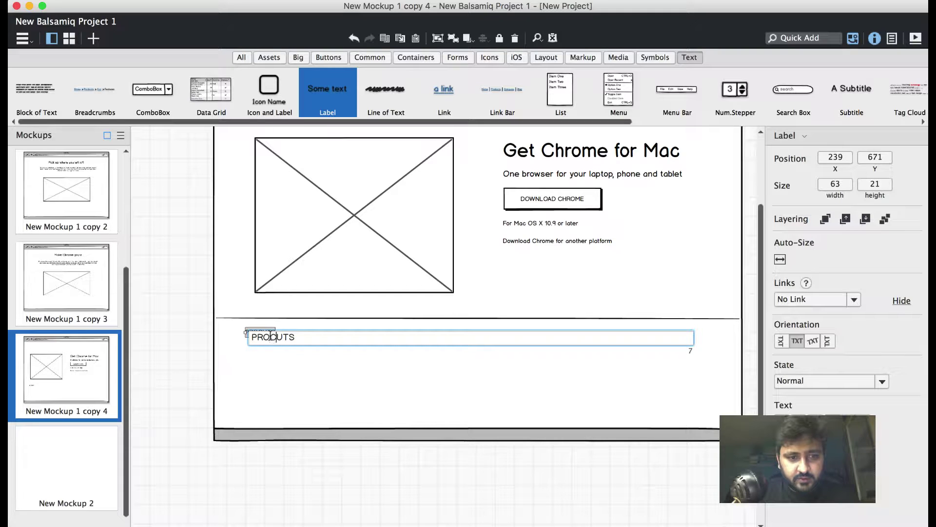
key(BackSpace)
text(DC)
key(BackSpace)
key(Right)
text(C)
key(Return)
Duplicate the PRODUCTS label to its right for the next column heading.
click(270, 341)
click(275, 335)
drag(270, 335, 343, 339)
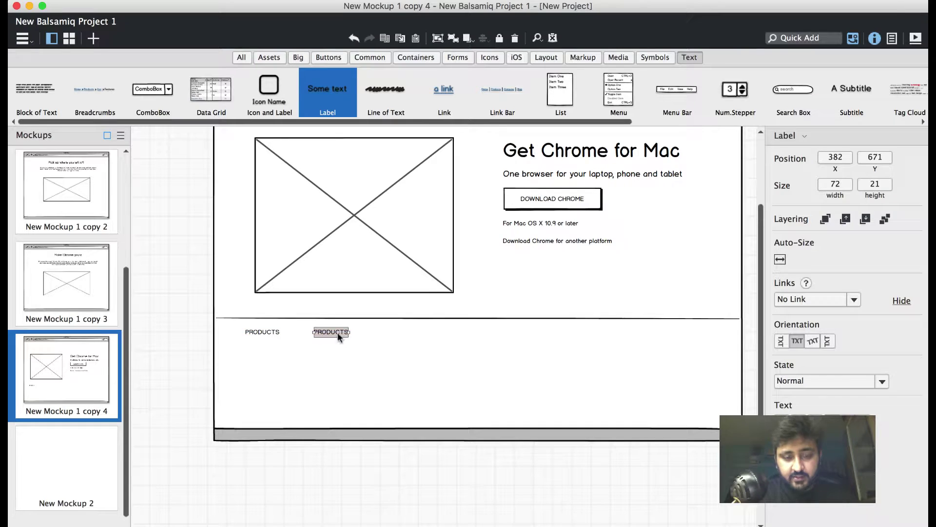
double_click(339, 337)
key(super+Tab)
Rename the duplicated label to BUSINESSES, matching the Chrome footer.
drag(293, 405, 351, 406)
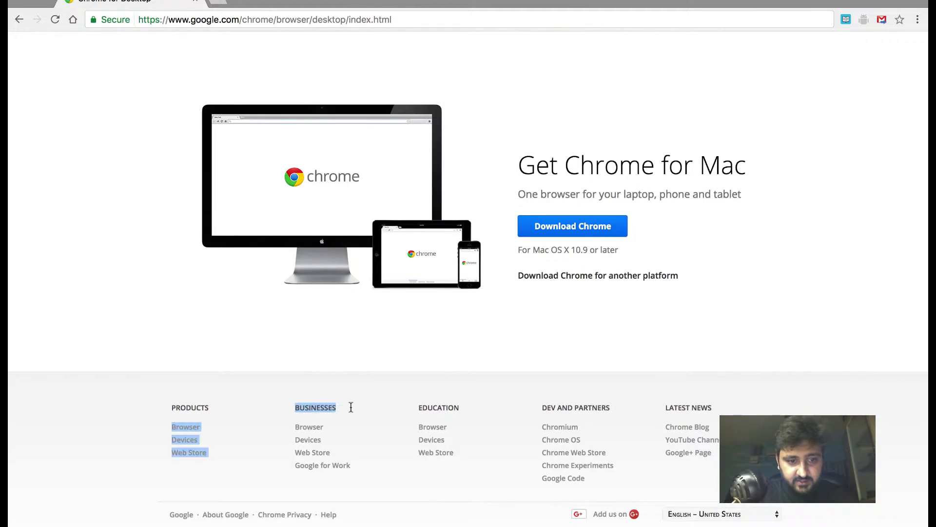
click(294, 391)
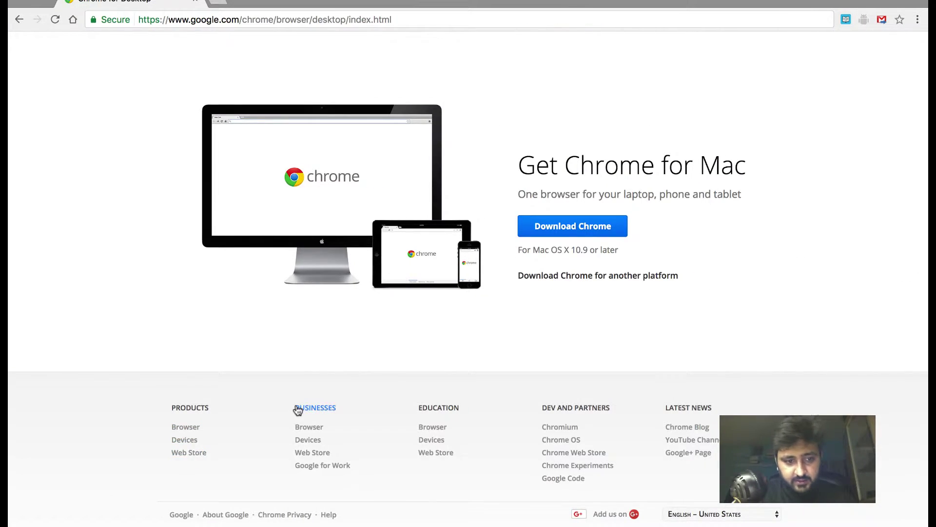
double_click(301, 406)
key(super+c)
key(super+Tab)
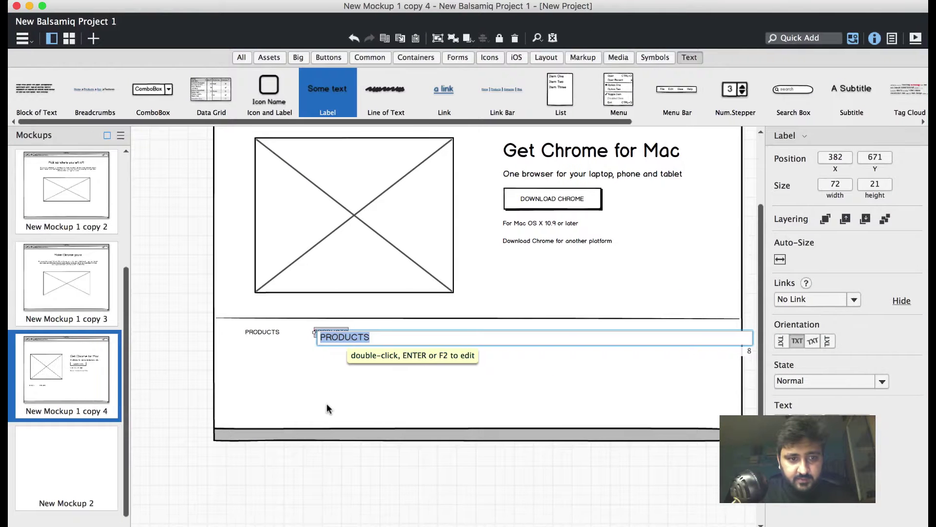
text(BUSI)
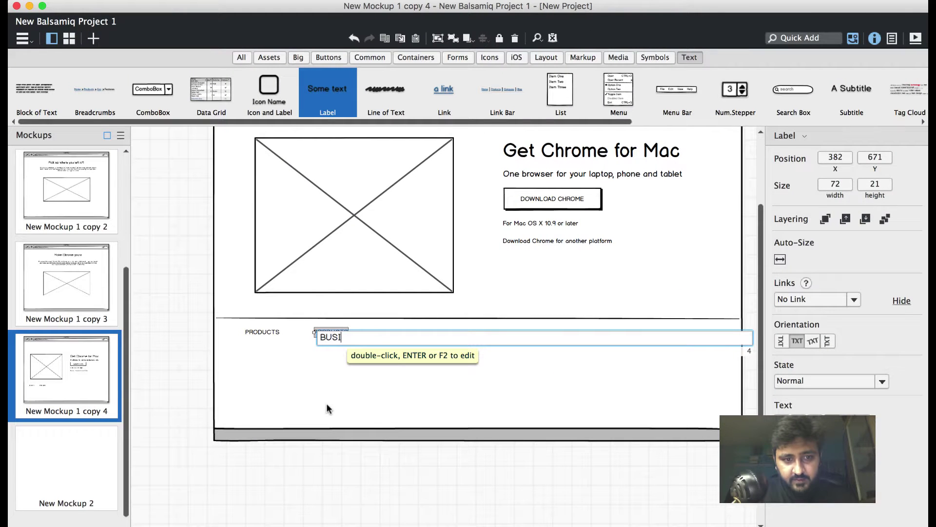
text(NESSES)
key(Return)
Duplicate the BUSINESSES label to the right and rename it EDUCATION.
key(super+Tab)
key(super+Tab)
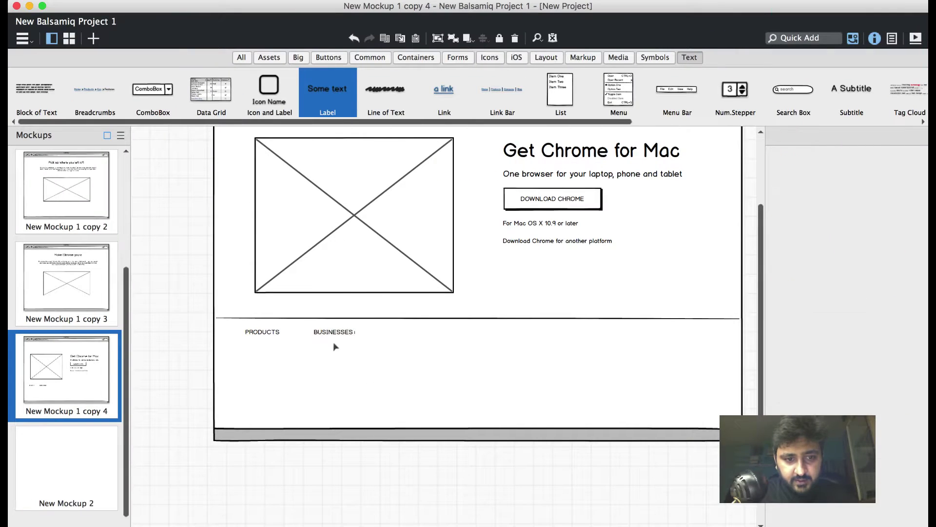
click(324, 334)
drag(324, 334, 403, 332)
key(super+Tab)
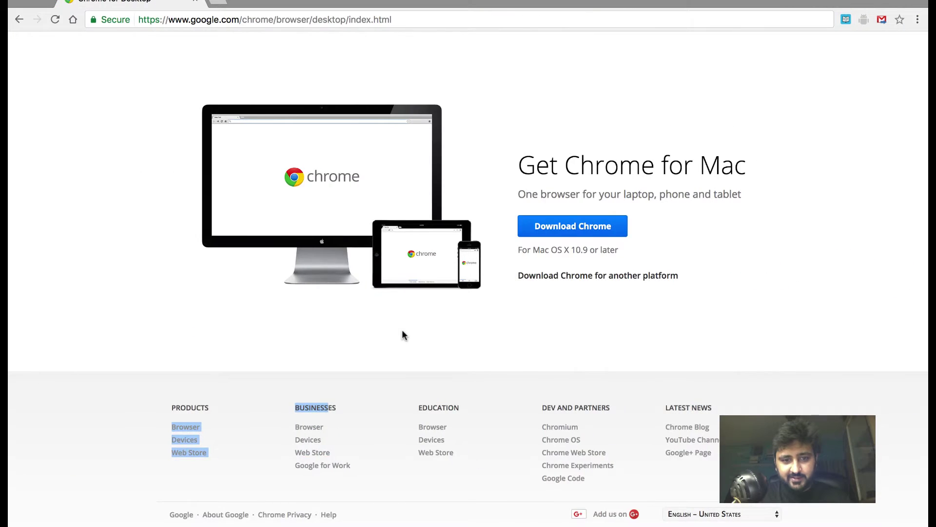
key(super+Tab)
double_click(402, 332)
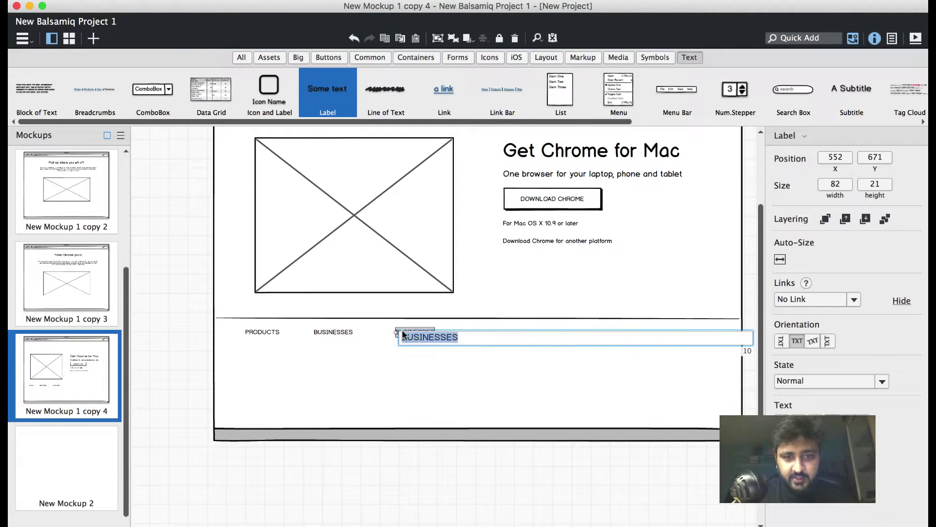
key(BackSpace)
text(EDUCATION)
key(Return)
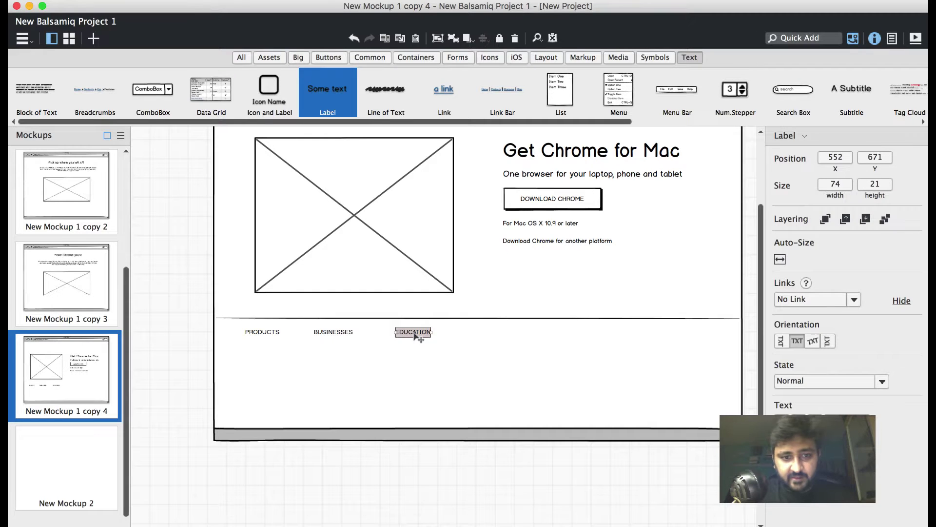
Duplicate the EDUCATION label to the right and rename it DEV & PARTNERS.
key(super+Tab)
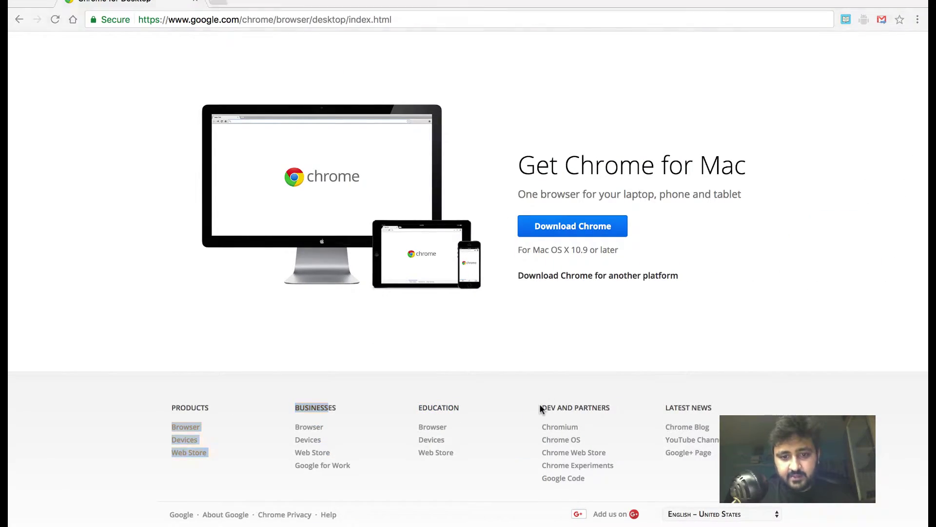
key(super+Tab)
drag(407, 338, 470, 337)
double_click(469, 336)
text(DEV)
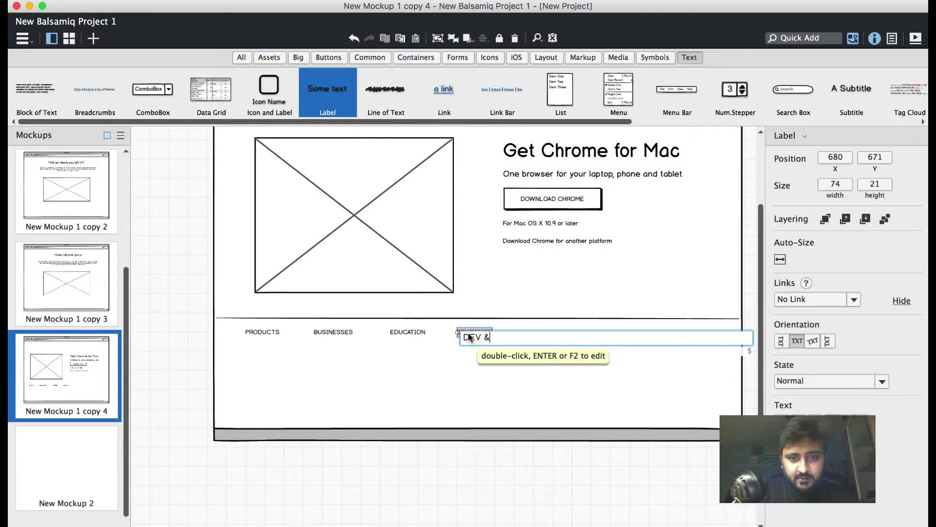
text( & PARNTE)
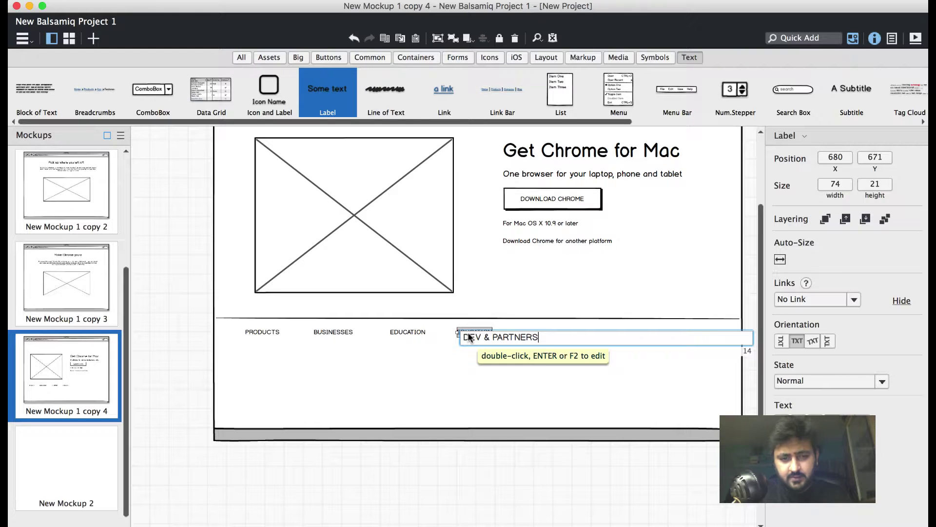
key(Return)
Duplicate the DEV & PARTNERS label to the right and rename it LATEST NEWS.
key(super+Tab)
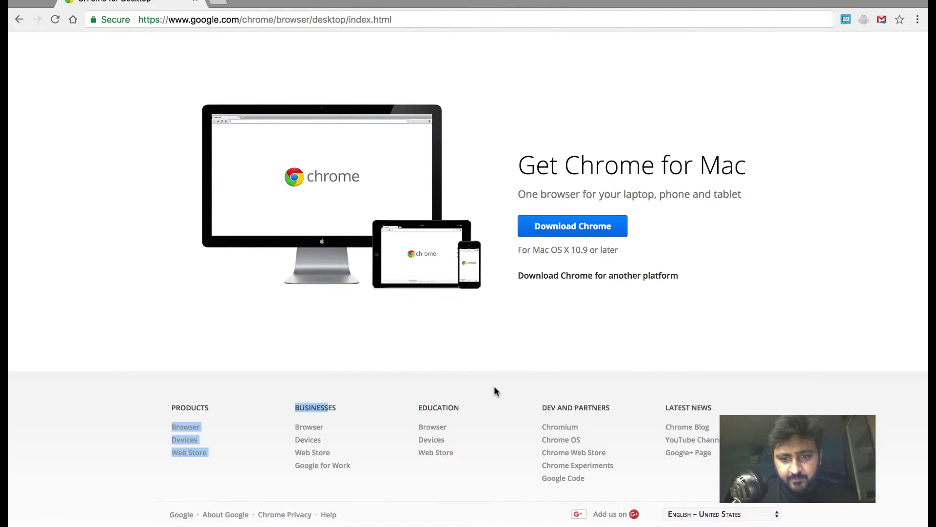
key(super+Tab)
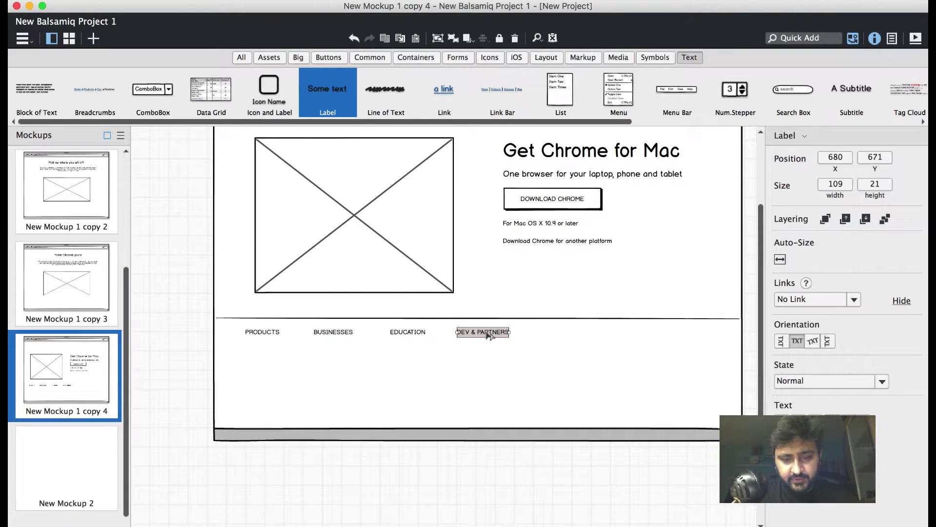
drag(490, 335, 575, 335)
double_click(574, 332)
text(LATEST NEWS)
key(Return)
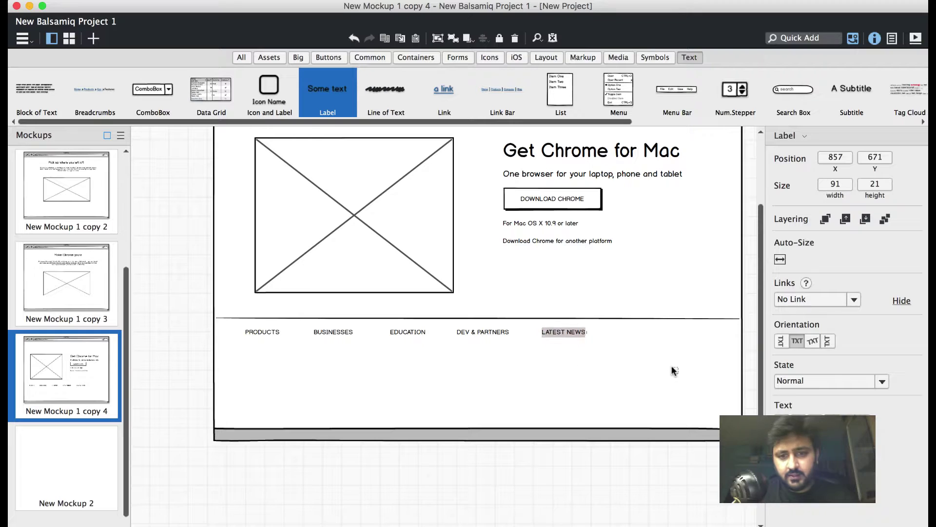
Shift all five footer headings slightly to the right together.
click(675, 370)
drag(663, 381, 200, 324)
mouse_move(555, 334)
mouse_down()
mouse_move(566, 334)
mouse_move(555, 335)
mouse_up()
key(ctrl+Right)
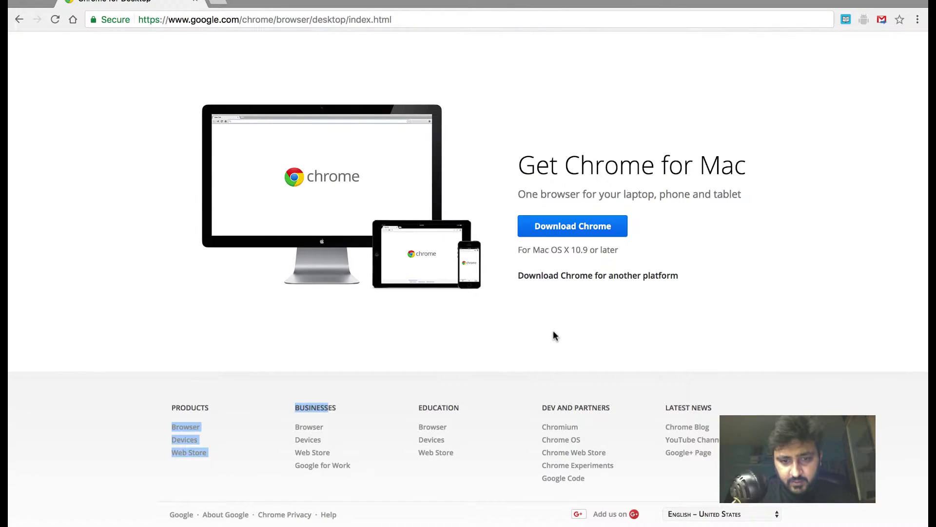
key(ctrl+Left)
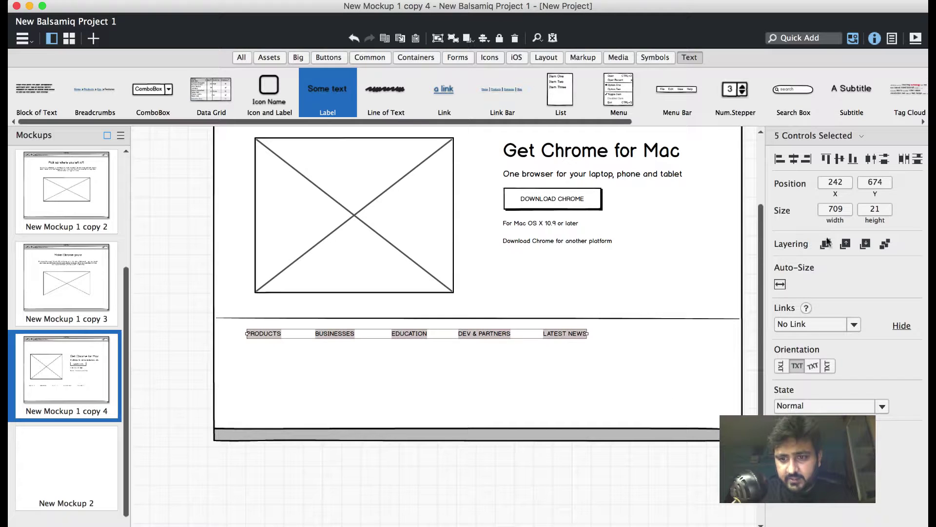
Nudge LATEST NEWS and DEV & PARTNERS further right.
click(429, 378)
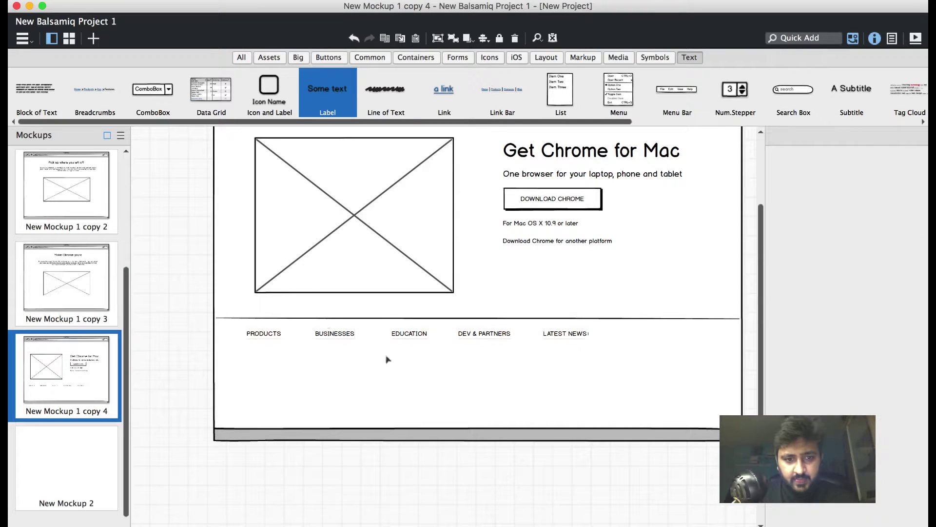
click(331, 336)
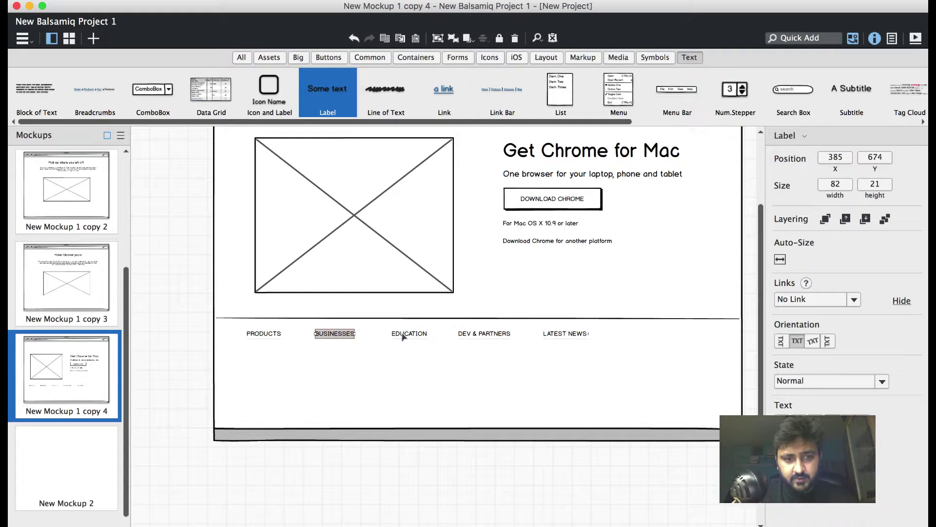
click(575, 336)
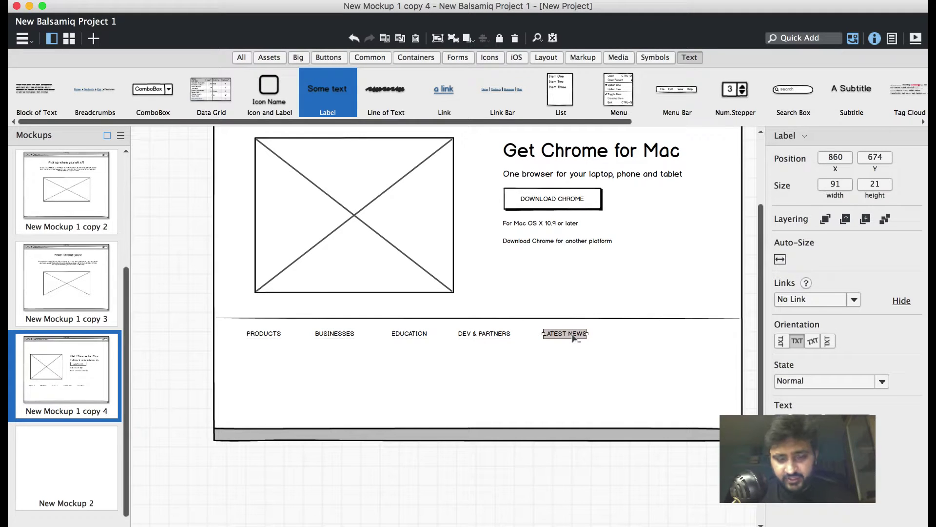
key(shift+Right)
key(shift+Right)
key(shift+Right)
key(shift+Right)
key(shift+Right)
key(shift+Right)
key(shift+Right)
key(shift+Right)
key(shift+Right)
key(shift+Right)
key(shift+Right)
key(shift+Right)
key(shift+Right)
key(shift+Right)
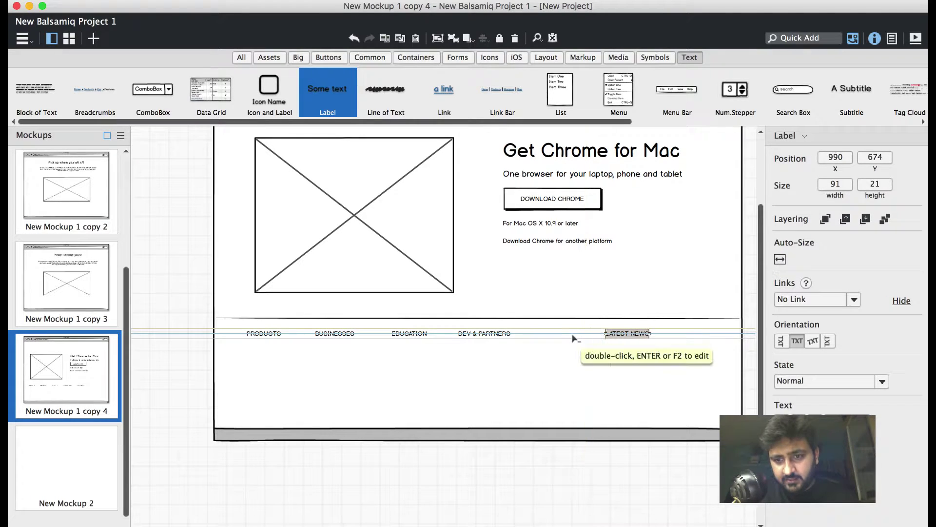
key(shift+Right)
key(shift+Right)
key(shift+Right)
key(shift+Right)
key(shift+Right)
key(shift+Right)
key(shift+Right)
key(shift+Right)
key(shift+Right)
click(498, 336)
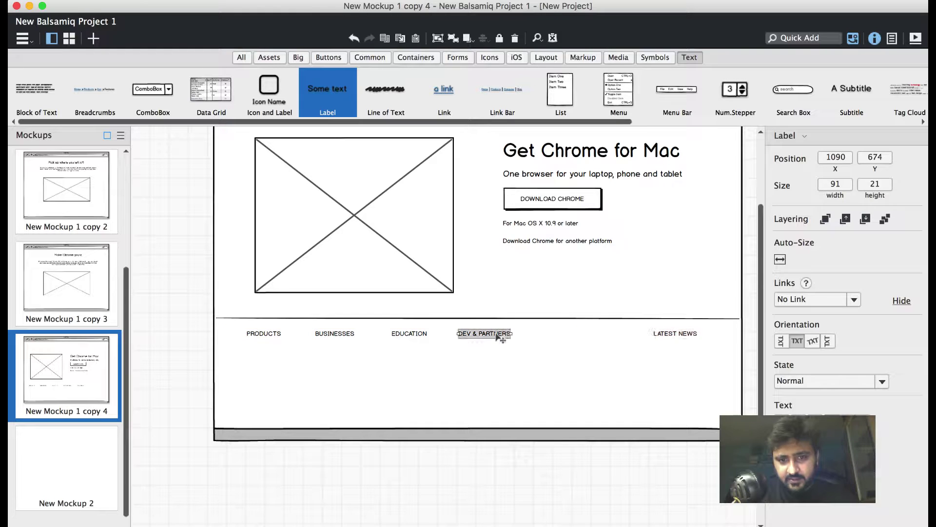
key(shift+Right)
key(shift+Right)
key(shift+Right)
key(shift+Right)
key(shift+Right)
key(shift+Right)
key(shift+Right)
key(shift+Right)
key(shift+Right)
key(shift+Right)
key(shift+Right)
key(shift+Right)
key(shift+Right)
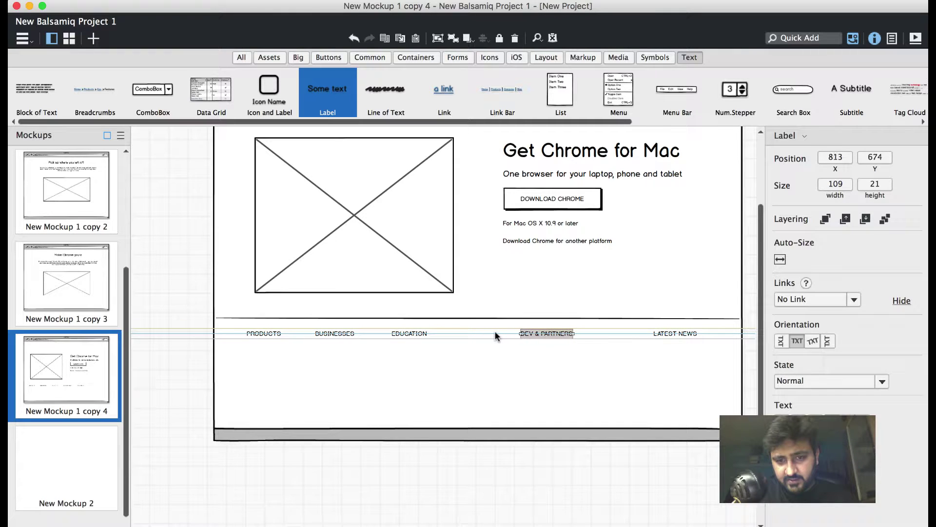
key(shift+Right)
key(shift+Right)
key(shift+Right)
key(shift+Right)
key(shift+Right)
key(shift+Right)
key(shift+Right)
key(shift+Right)
key(shift+Right)
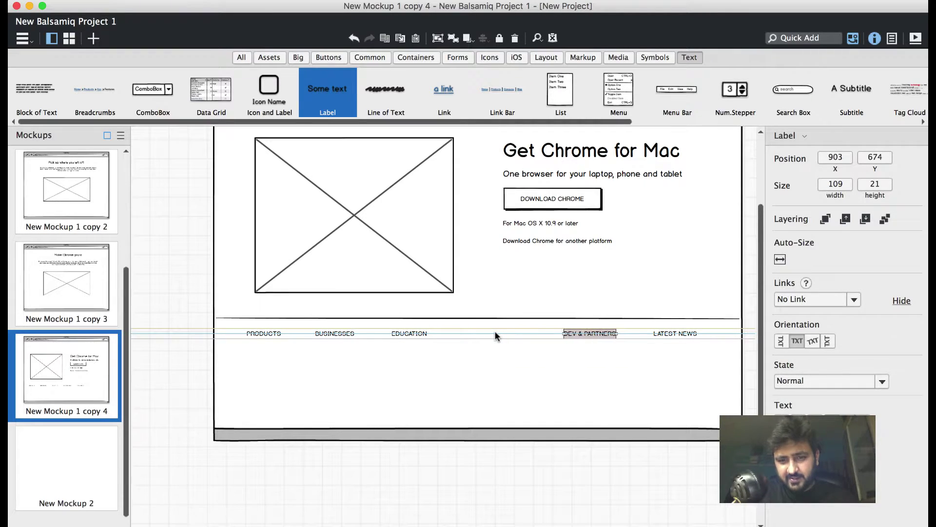
Nudge EDUCATION and BUSINESSES right and DEV & PARTNERS slightly left for even spacing.
click(414, 334)
key(shift+Right)
key(shift+Right)
key(shift+Right)
key(shift+Right)
key(shift+Right)
key(shift+Right)
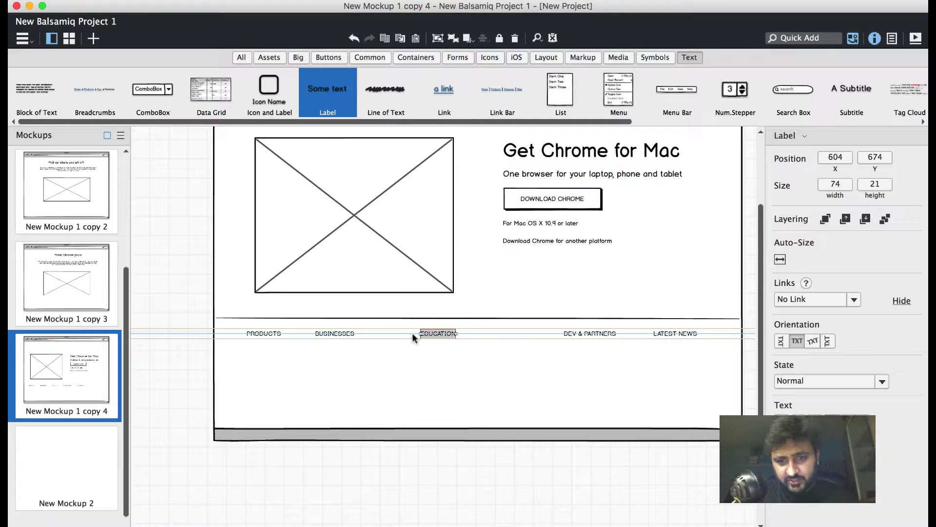
key(shift+Right)
key(shift+Right)
key(shift+Right)
key(shift+Right)
key(shift+Right)
key(Escape)
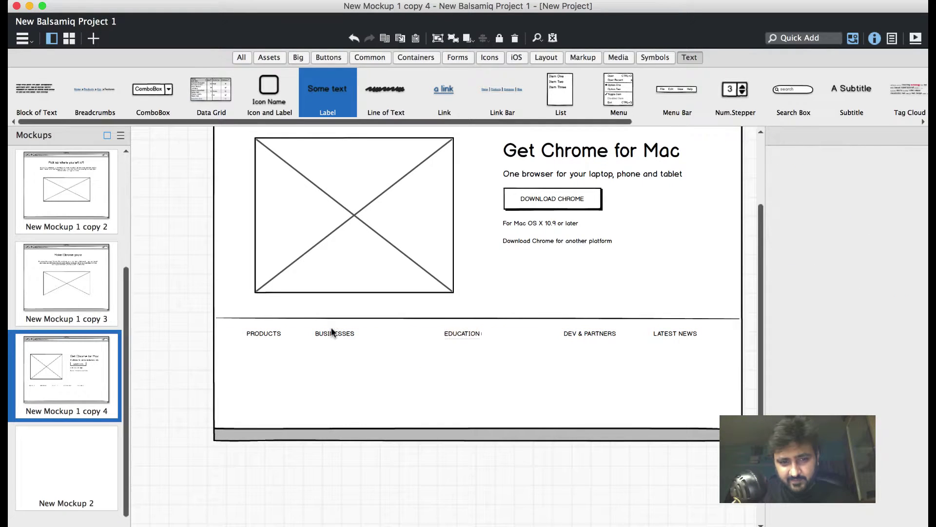
click(323, 335)
key(shift+Right)
key(shift+Right)
key(shift+Right)
key(shift+Right)
key(shift+Right)
key(shift+Right)
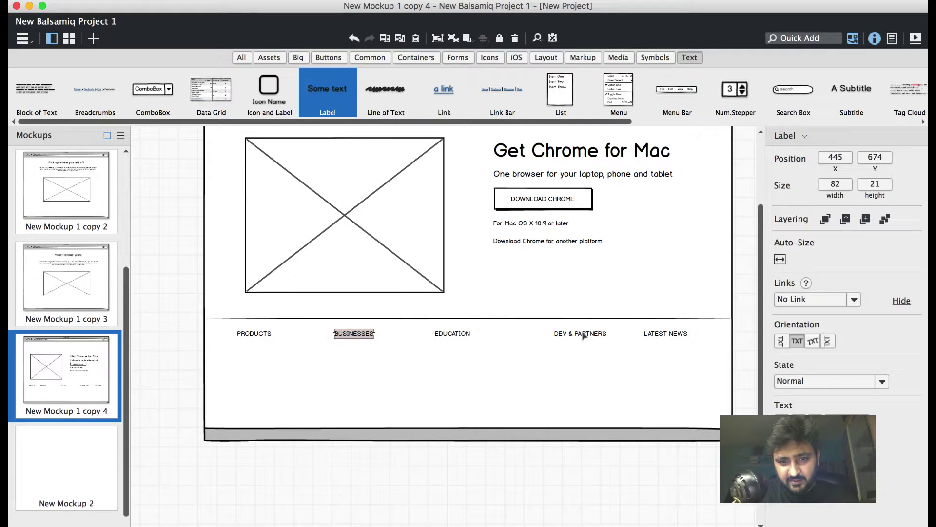
drag(585, 337, 576, 337)
click(664, 333)
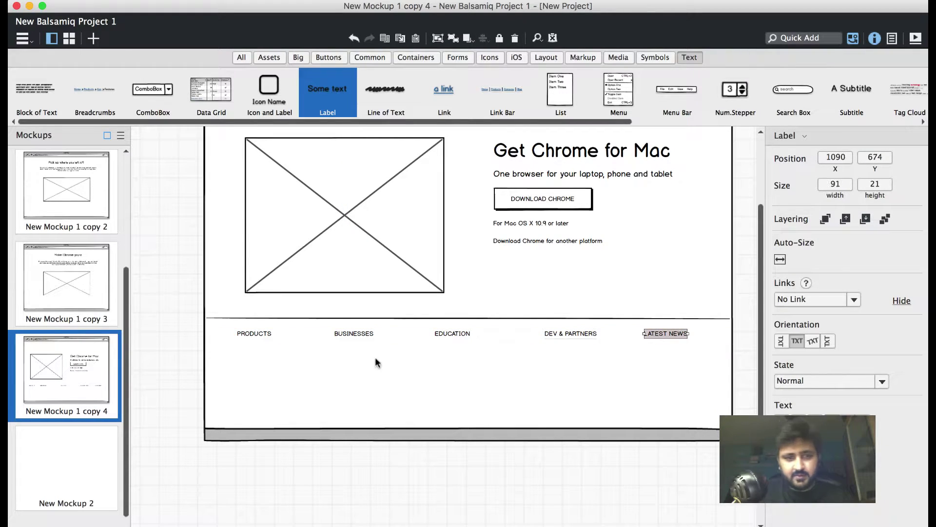
click(331, 379)
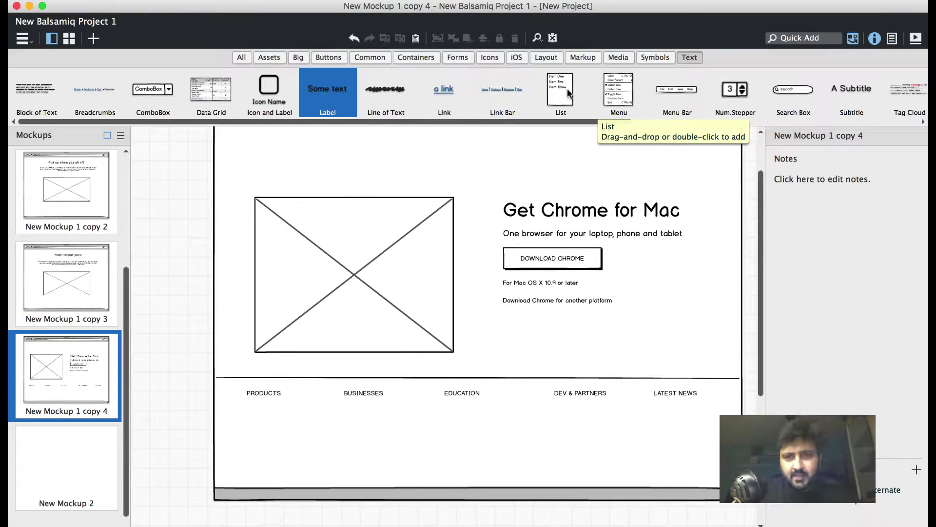
Add a list under PRODUCTS filled with Browser, Devices and Web Store from the Chrome footer.
drag(567, 93, 239, 411)
double_click(239, 411)
key(super+Tab)
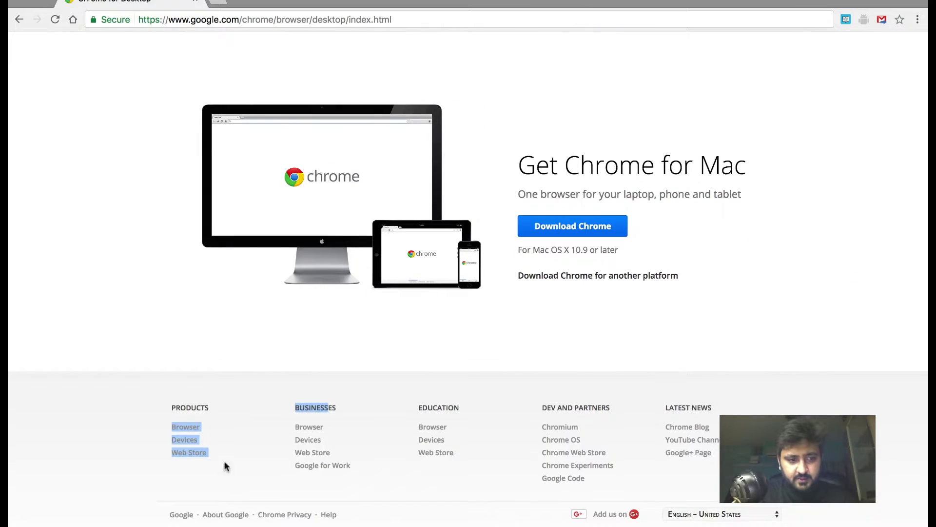
click(209, 459)
drag(207, 453, 165, 427)
key(super+c)
key(super+Tab)
key(super+v)
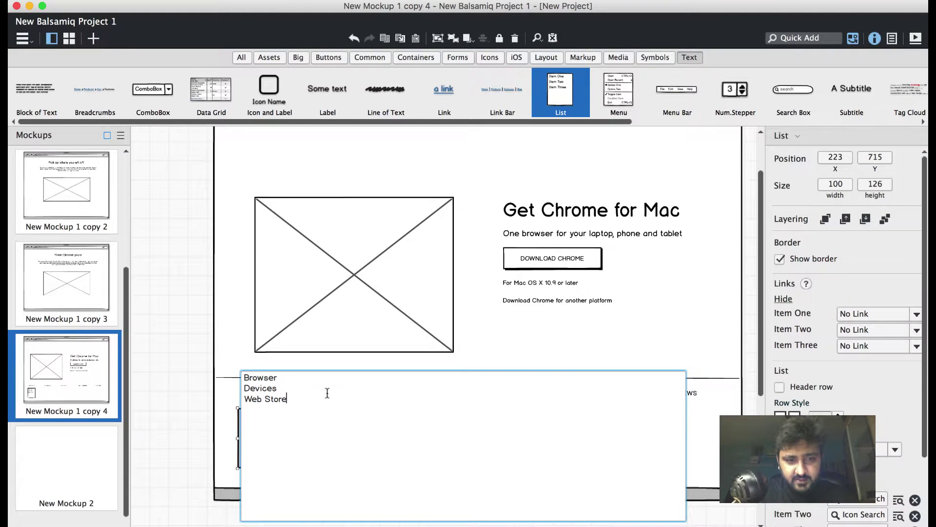
click(225, 394)
click(225, 394)
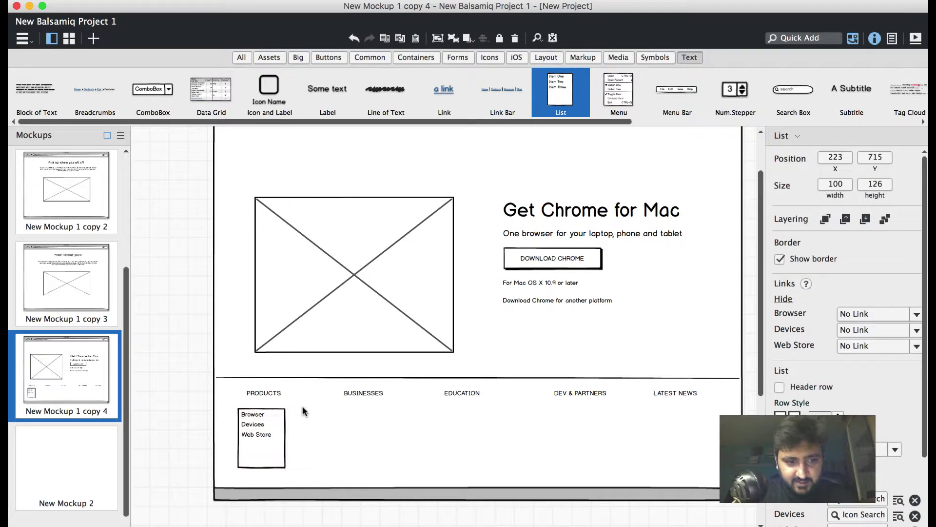
Remove the Products list's border.
click(253, 453)
click(784, 262)
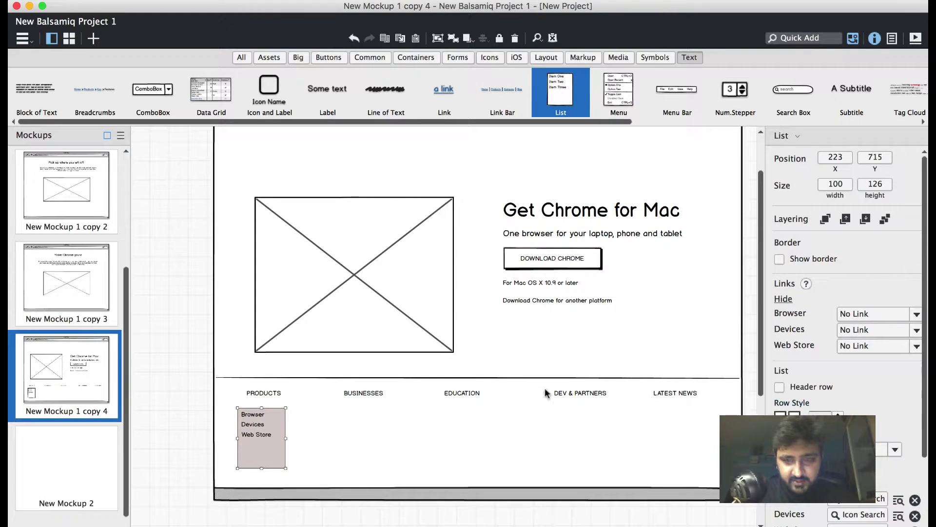
click(357, 479)
click(251, 432)
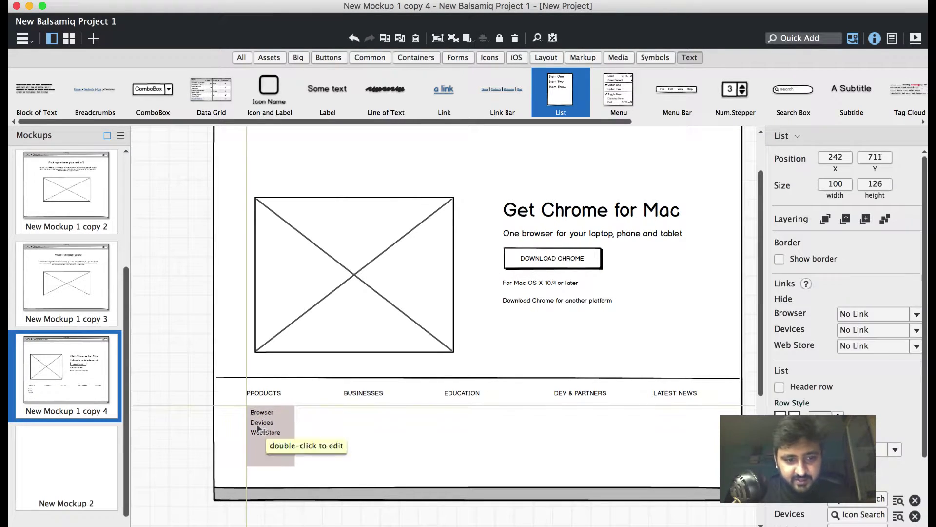
click(330, 439)
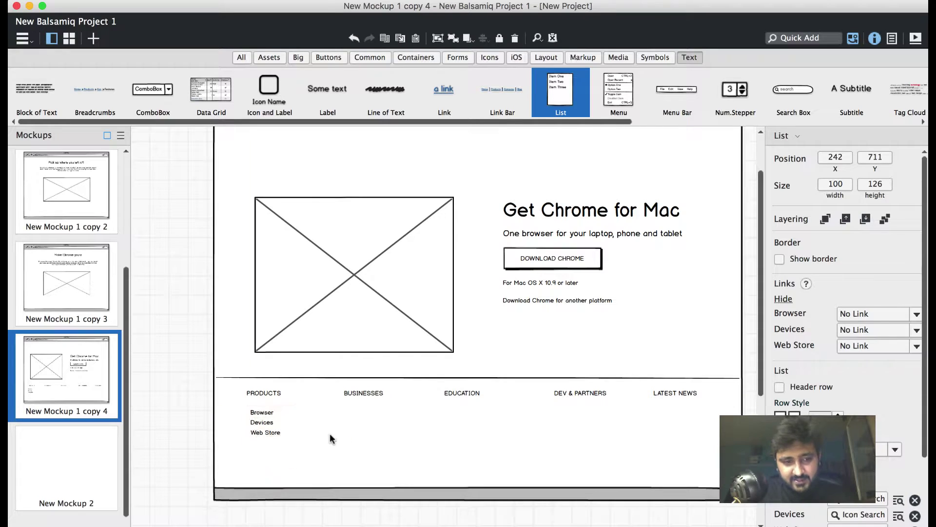
click(259, 429)
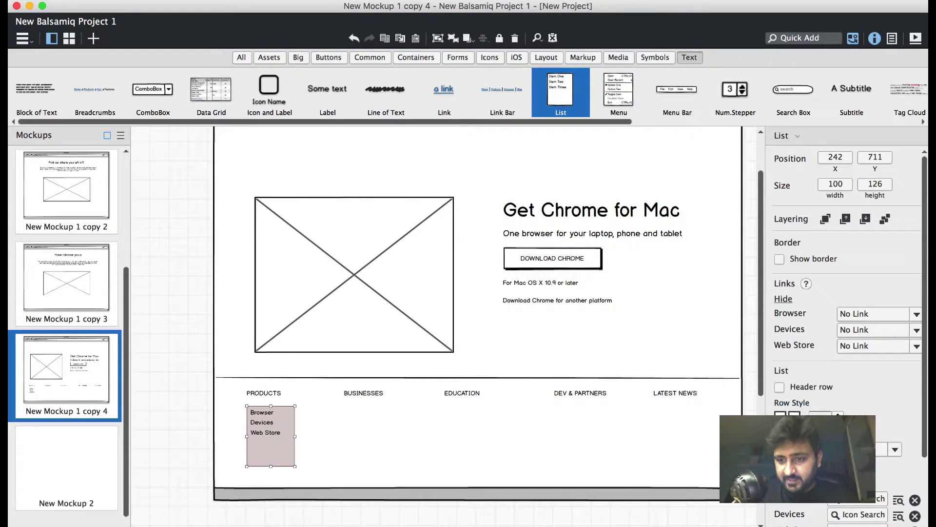
Enlarge the list text beyond size 15 and nudge the list left under PRODUCTS.
scroll(847, 303, down, 5)
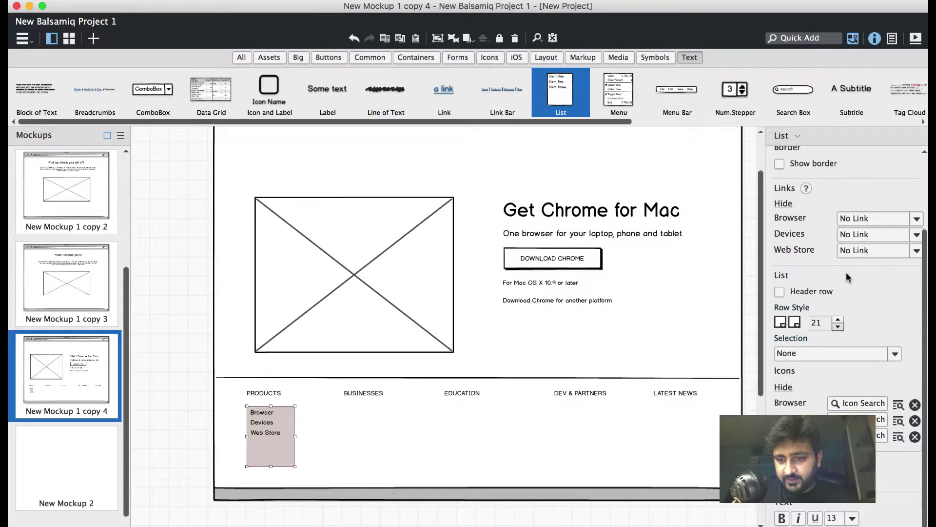
click(853, 519)
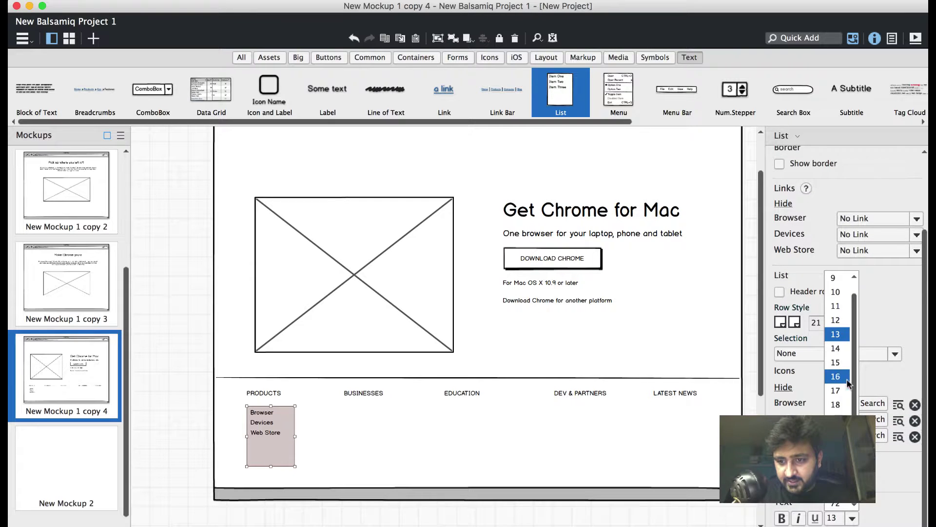
click(844, 359)
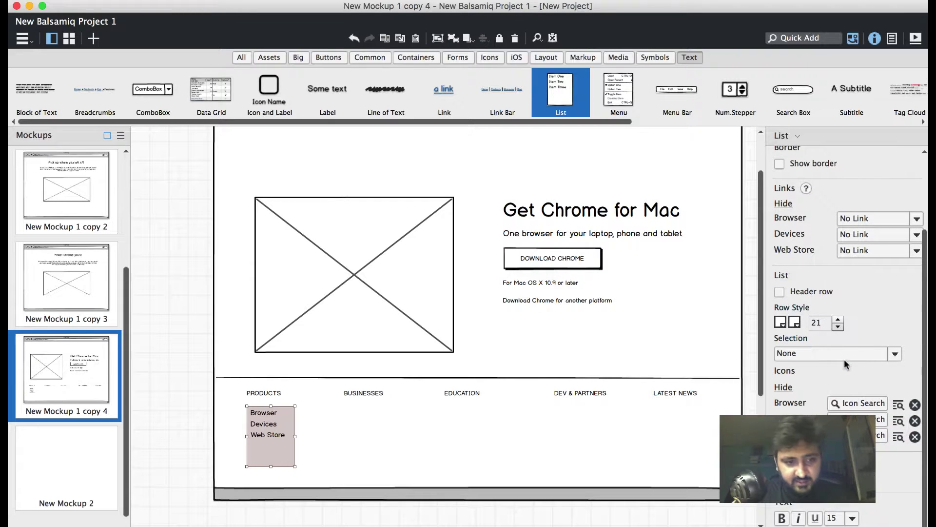
click(852, 518)
click(845, 390)
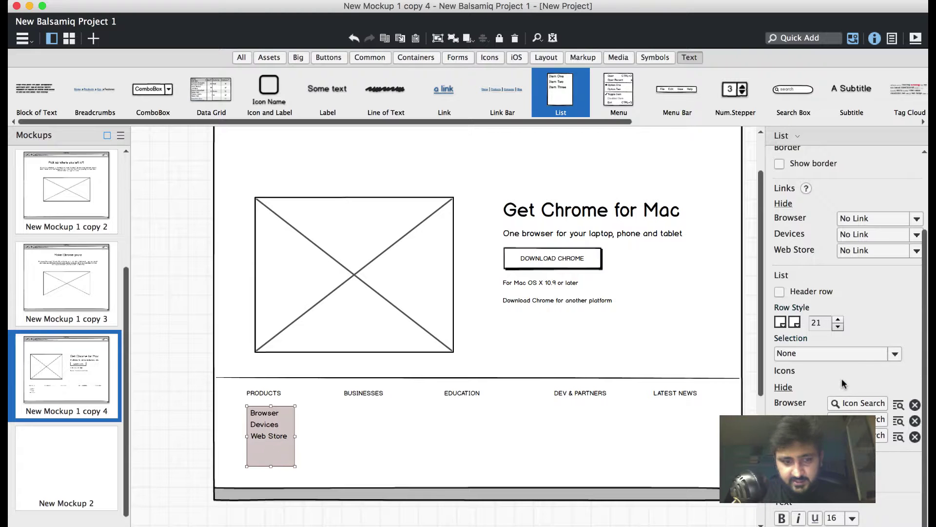
click(411, 456)
mouse_move(285, 429)
mouse_down()
mouse_move(386, 435)
mouse_move(320, 448)
mouse_move(296, 428)
mouse_up()
key(super+c)
click(336, 437)
Fill the list copy under BUSINESSES with the four Businesses links.
click(259, 441)
key(ctrl+Right)
key(ctrl+Left)
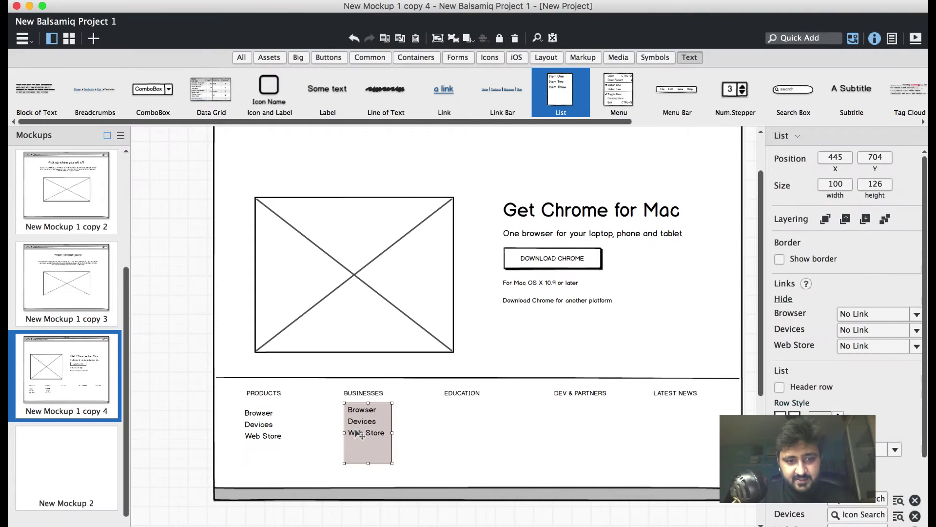
double_click(355, 432)
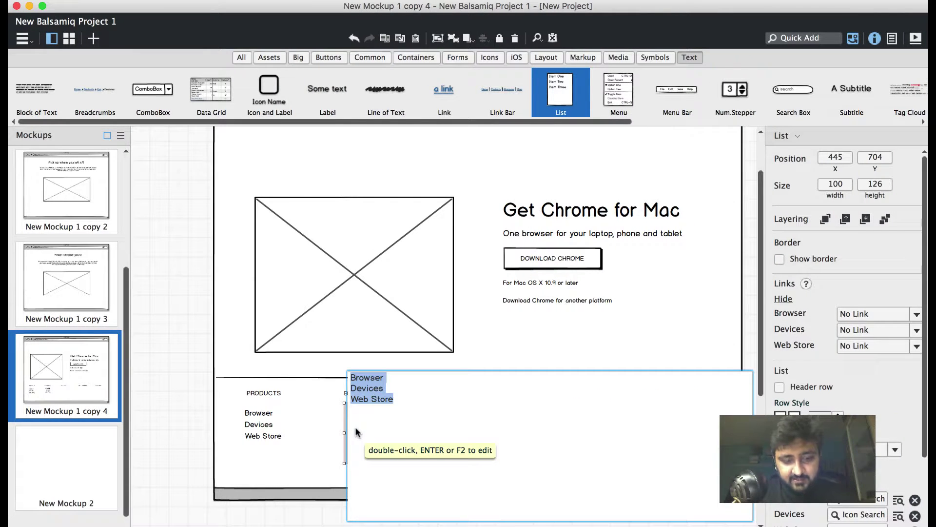
key(super+v)
click(307, 432)
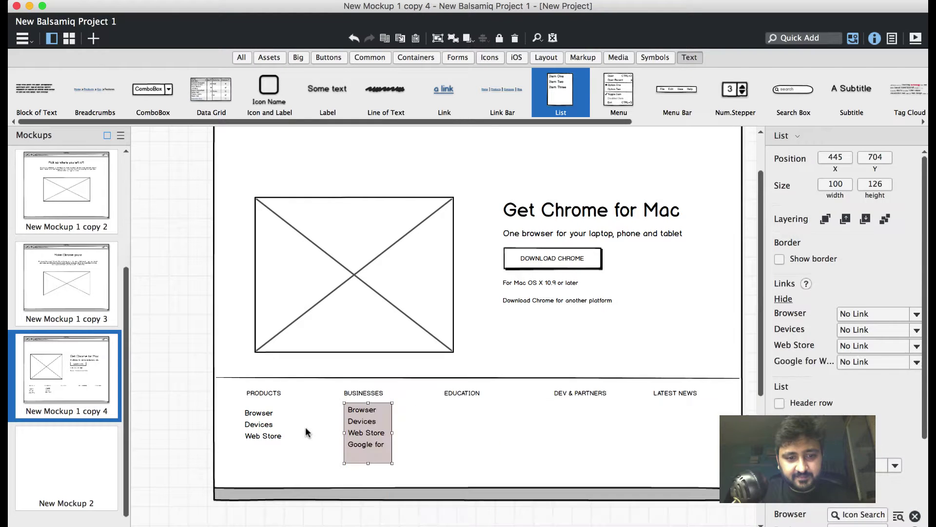
click(475, 422)
click(366, 436)
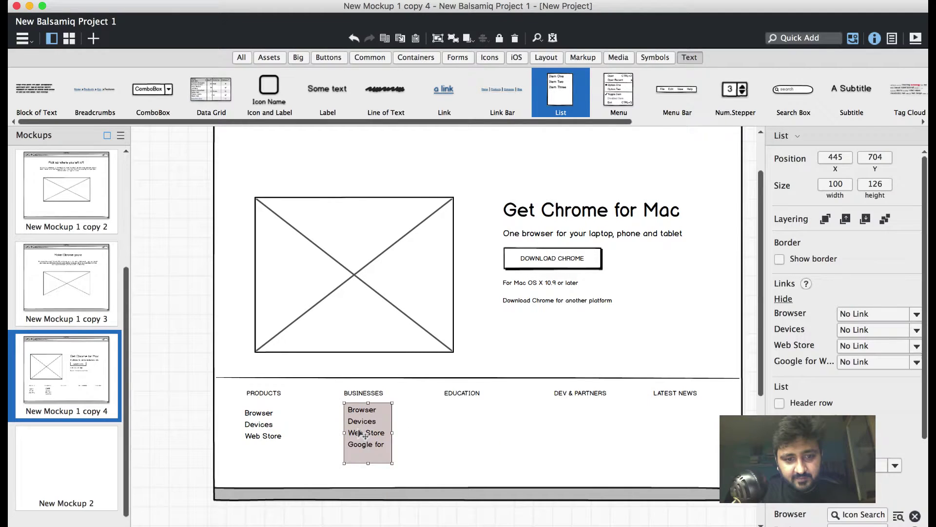
Copy the three Education links from Chrome into a list copy under EDUCATION.
key(super+Tab)
click(462, 456)
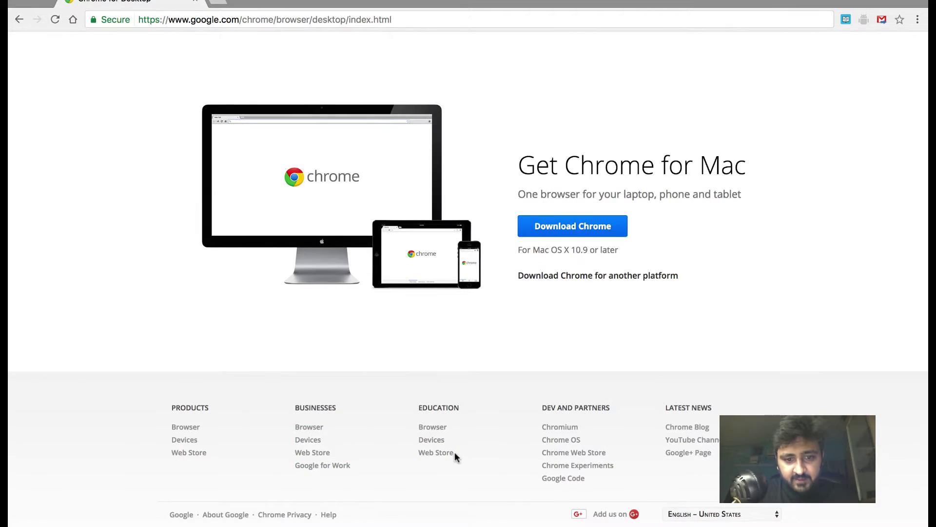
drag(454, 452, 418, 428)
drag(482, 453, 474, 426)
key(ctrl+c)
key(super+Tab)
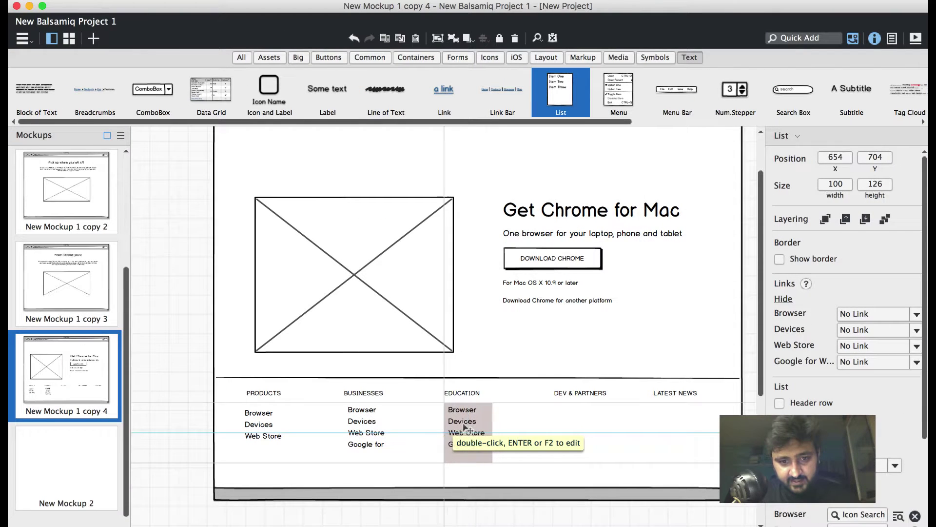
drag(465, 427, 463, 426)
double_click(464, 426)
key(ctrl+v)
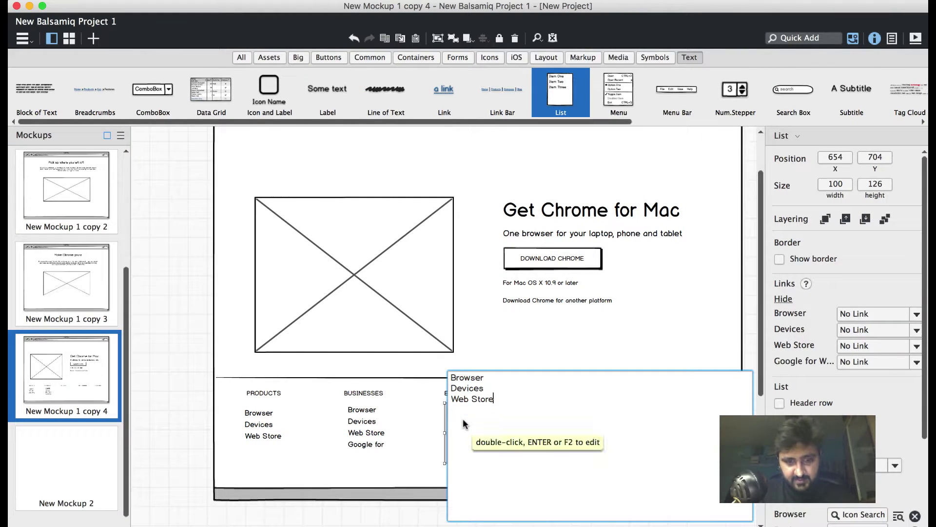
click(402, 428)
Duplicate the list under DEV & PARTNERS and paste its five links, starting Chromium, Chrome OS.
key(ctrl+Right)
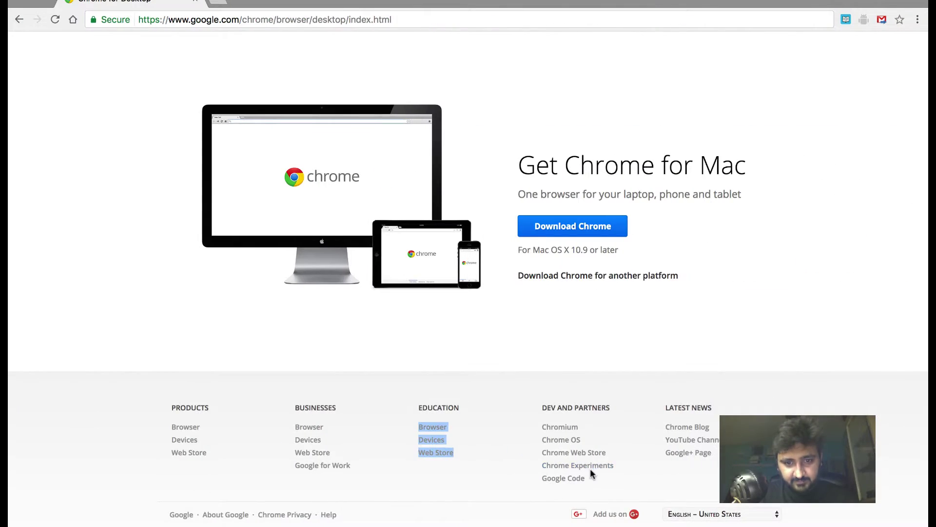
click(609, 481)
drag(585, 479, 545, 429)
key(super+c)
key(ctrl+Left)
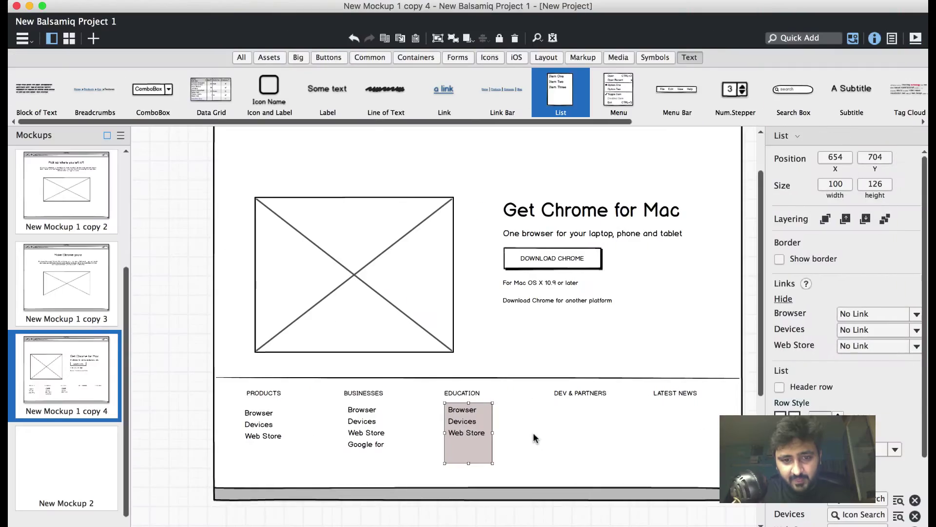
drag(468, 428, 577, 425)
double_click(577, 426)
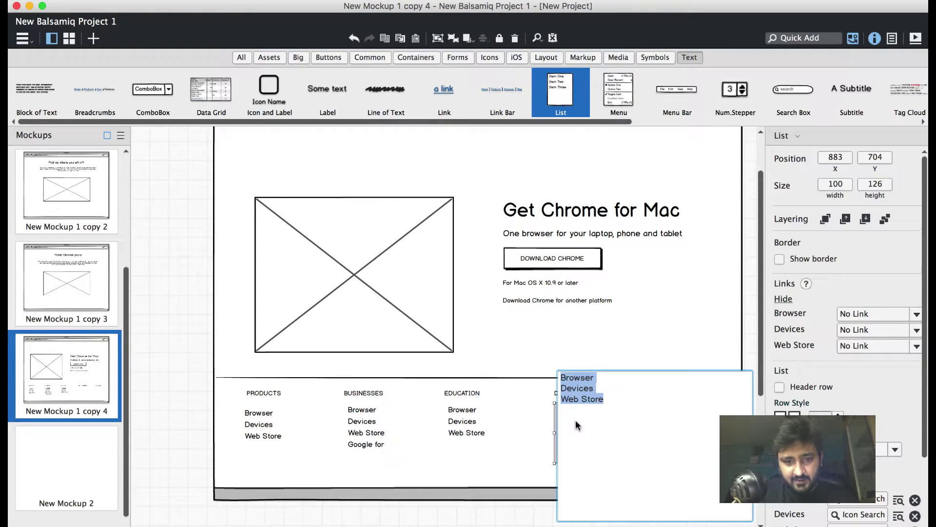
key(super+v)
Finish the Dev & Partners list and copy the Latest News links from the Chrome footer.
click(500, 430)
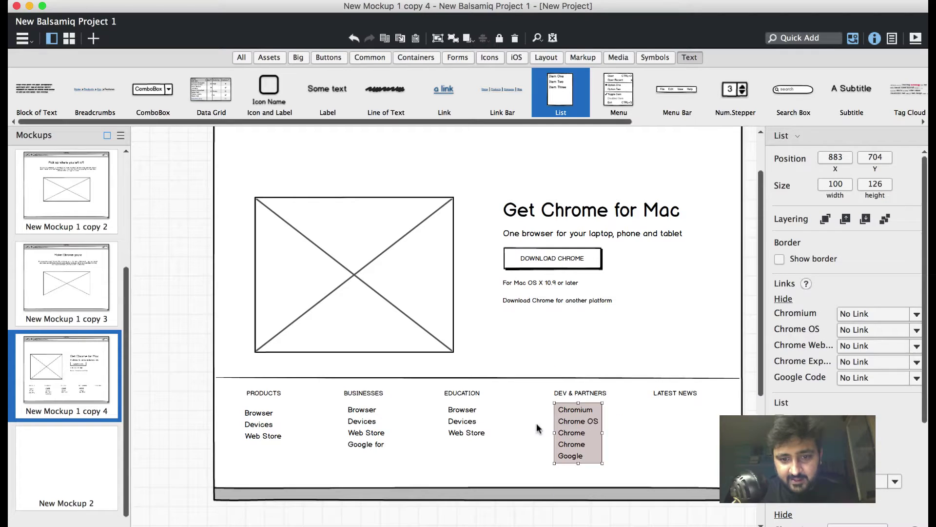
key(ctrl+Right)
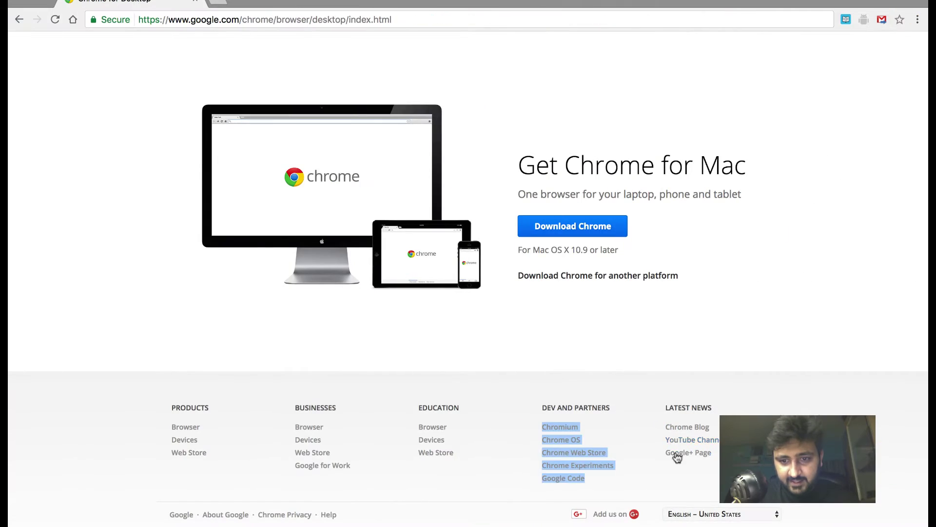
click(676, 456)
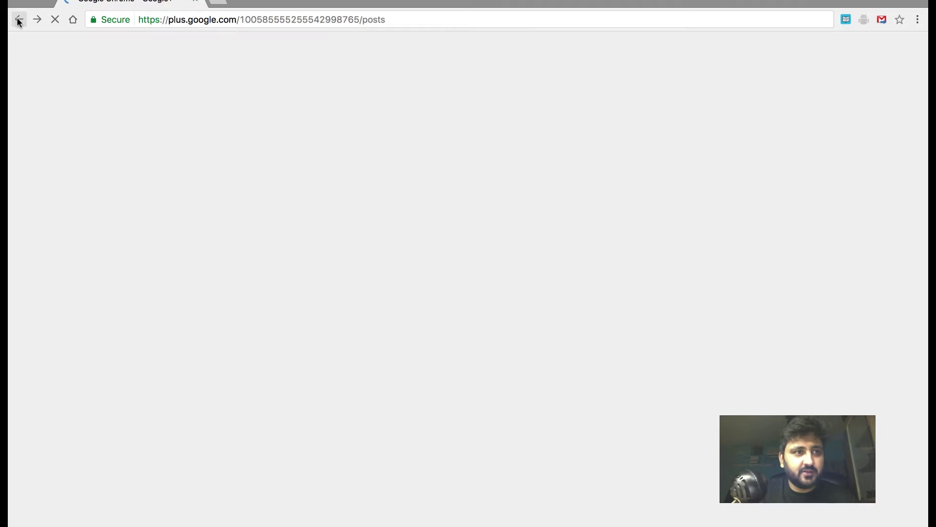
click(18, 19)
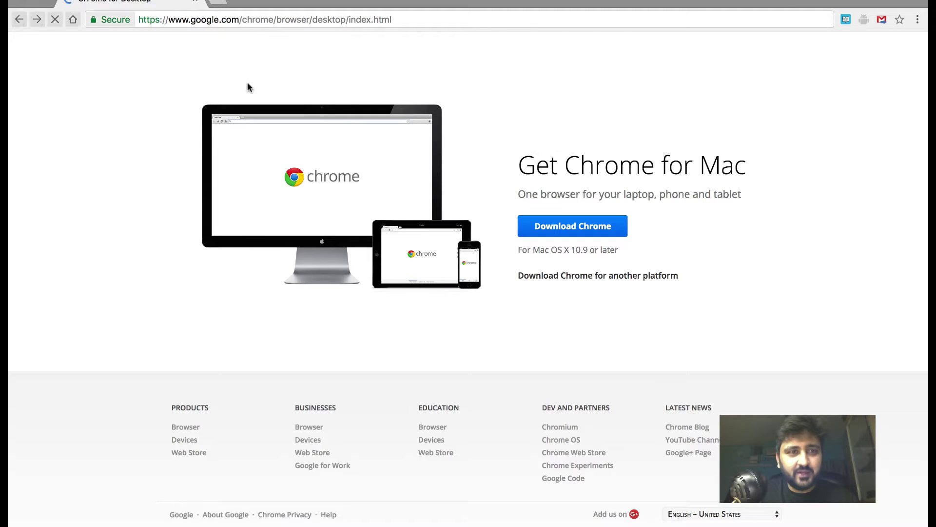
drag(713, 454, 666, 429)
key(super+c)
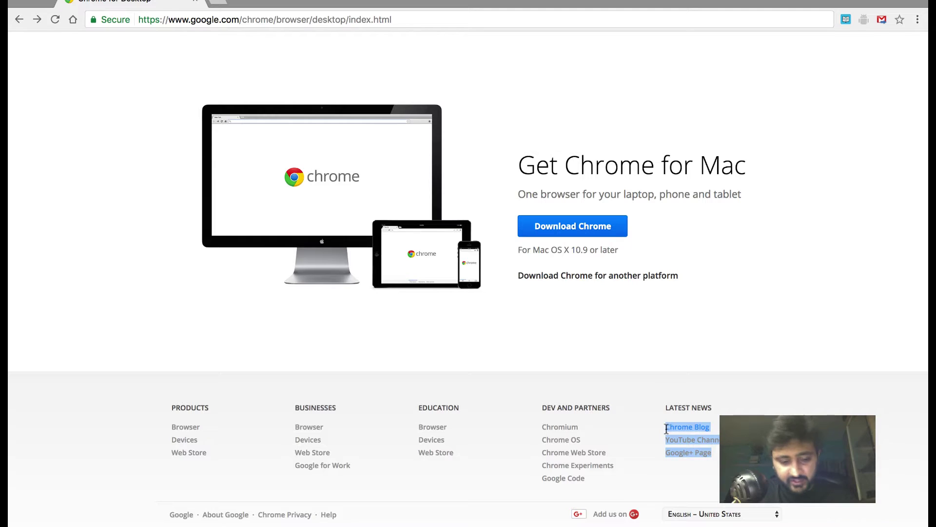
Duplicate the list under LATEST NEWS with Chrome Blog, YouTube Channel, Google+ Page, aligned.
key(ctrl+Left)
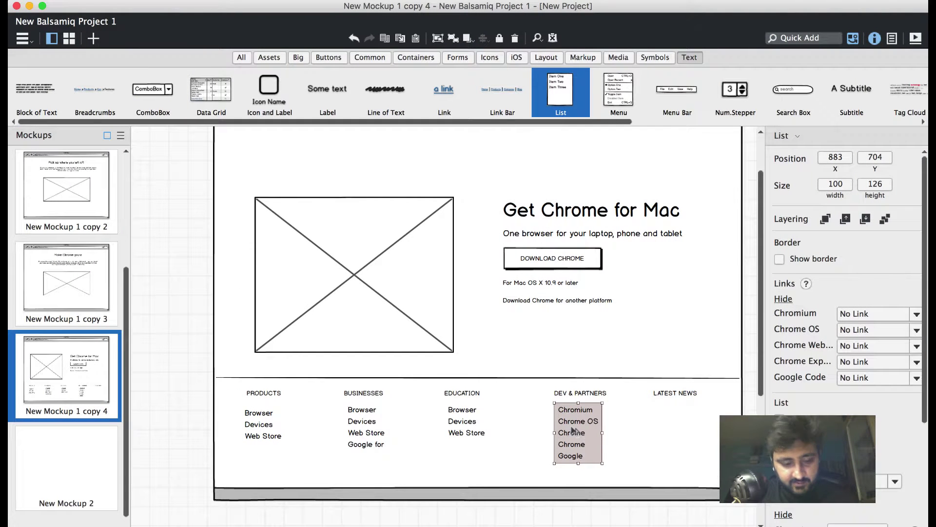
drag(573, 431, 676, 425)
double_click(676, 426)
key(super+v)
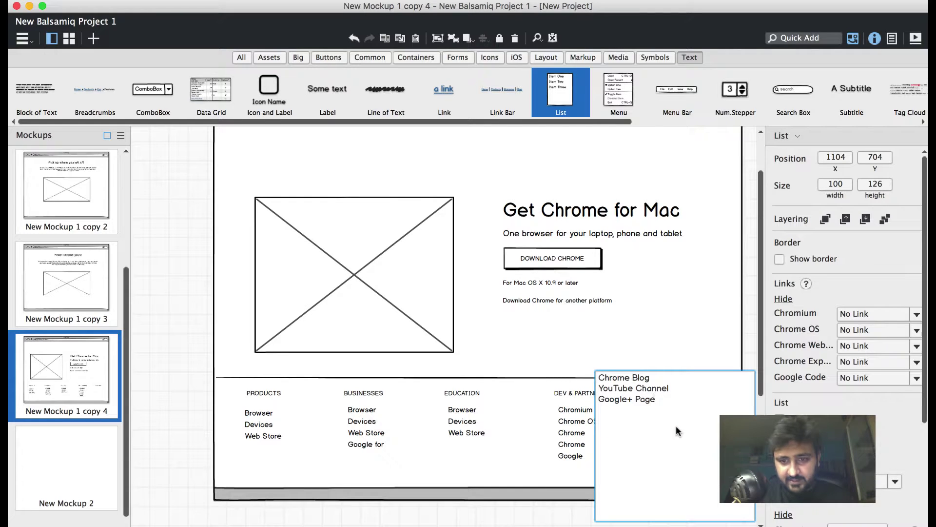
click(500, 435)
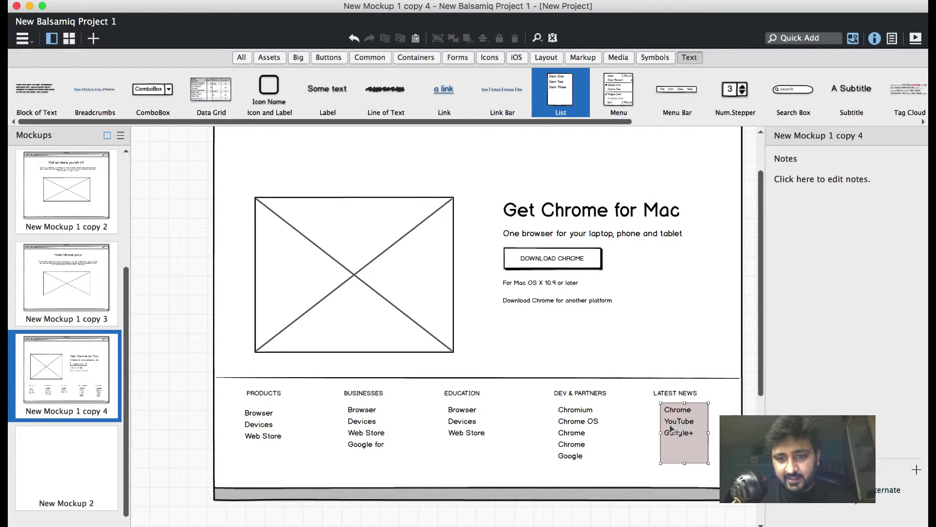
drag(676, 430, 670, 430)
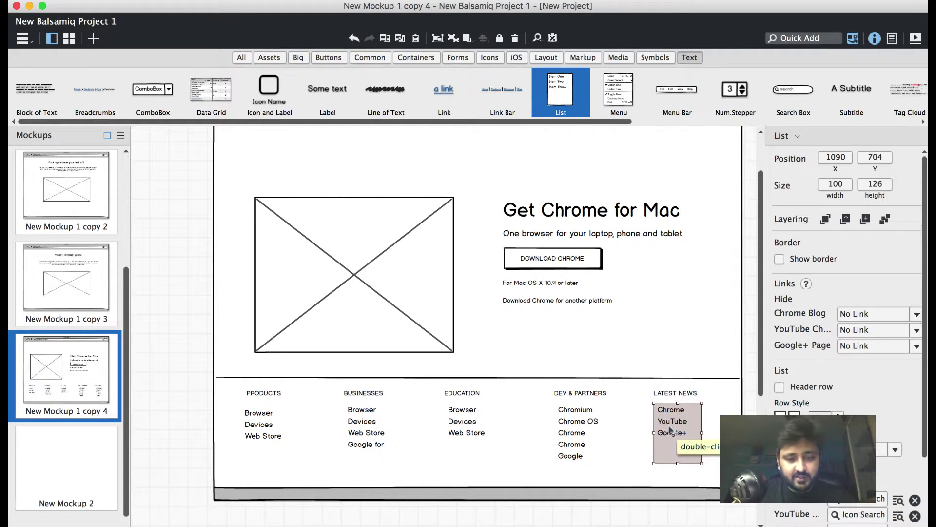
key(super+Tab)
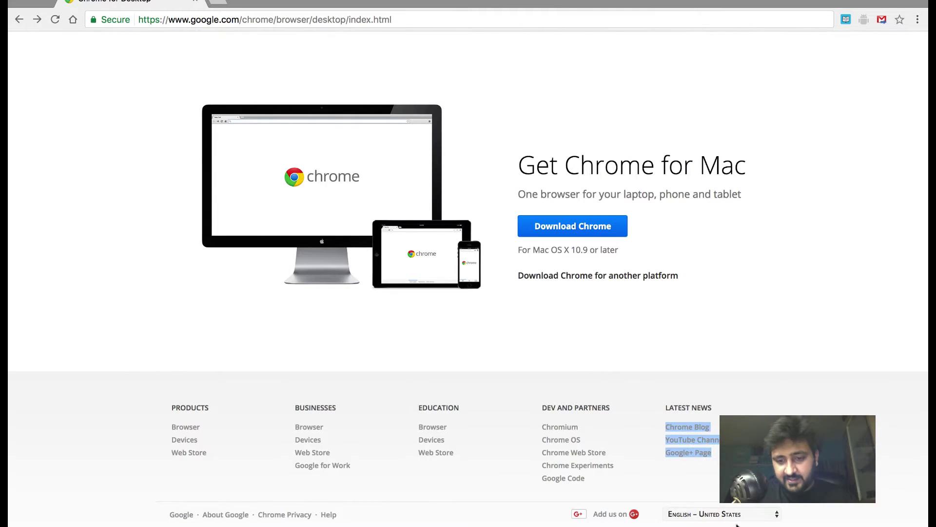
key(super+Tab)
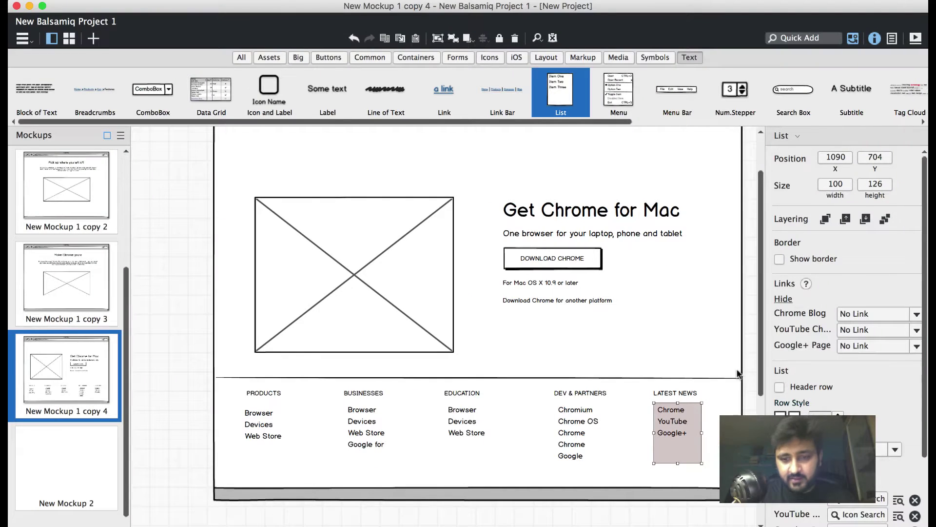
click(639, 347)
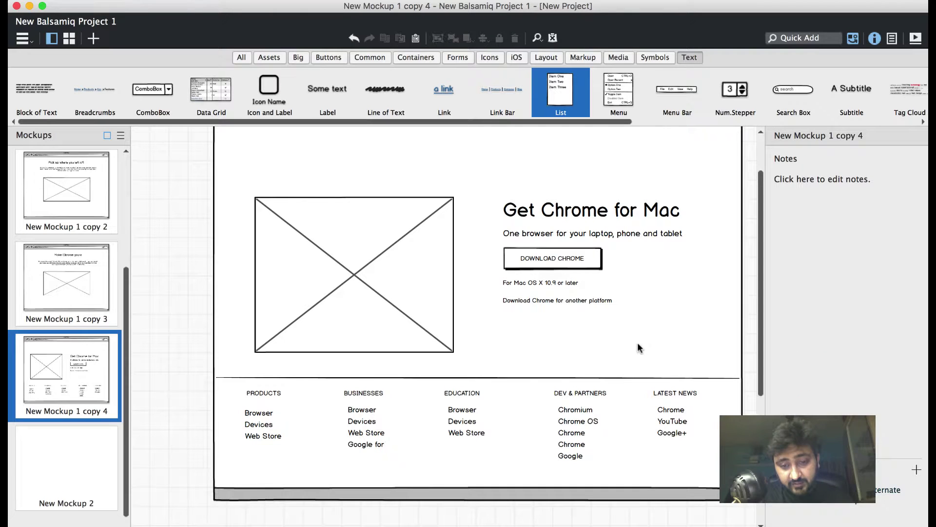
Duplicate the footer divider down near the mockup's bottom edge.
click(585, 378)
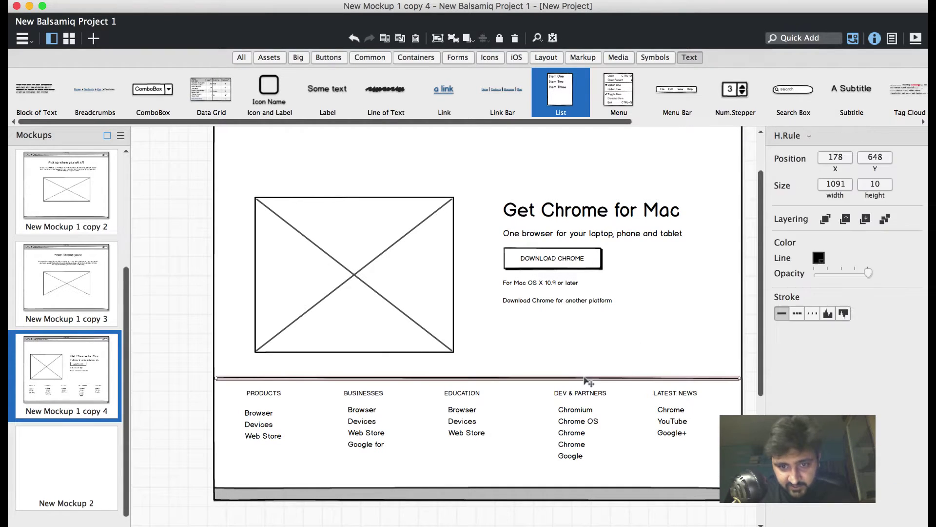
drag(585, 379, 587, 466)
key(super+Tab)
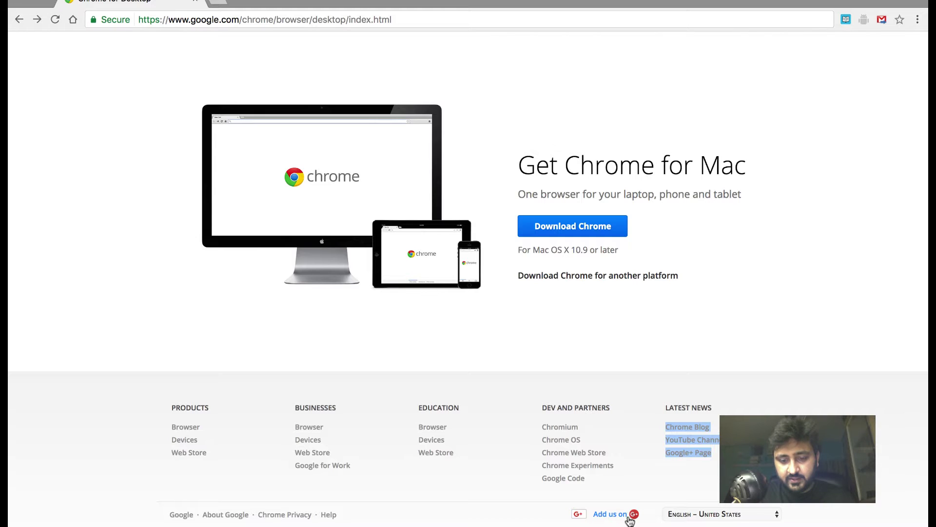
Check Chrome's language selector (English – United States) and add a text label below the lower divider.
click(709, 515)
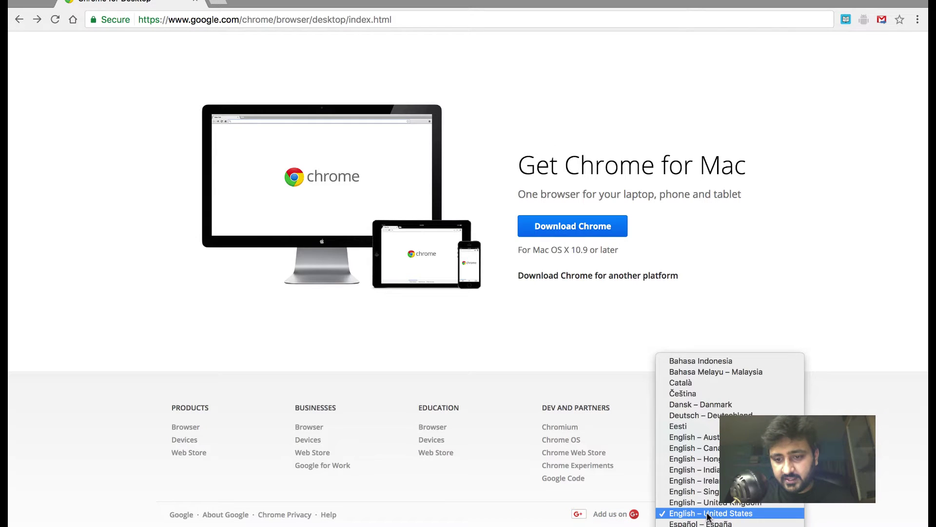
click(709, 514)
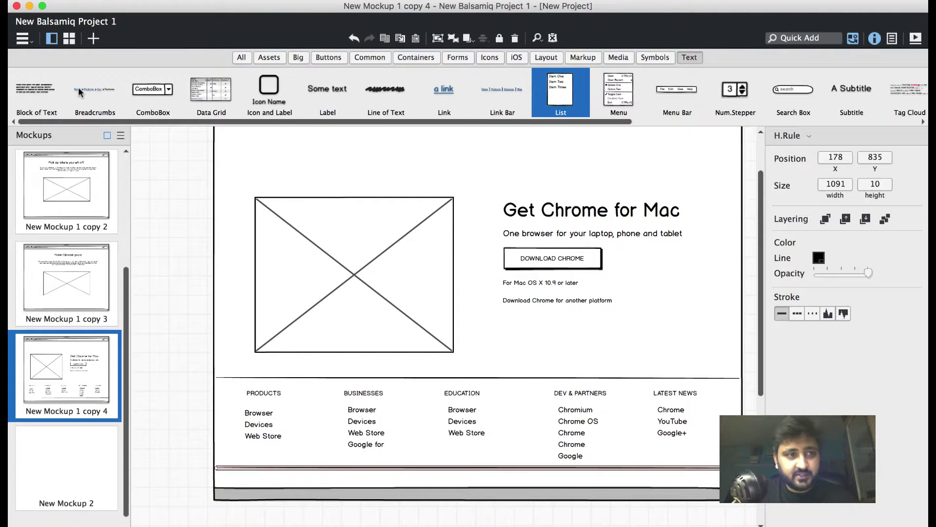
drag(335, 89, 239, 472)
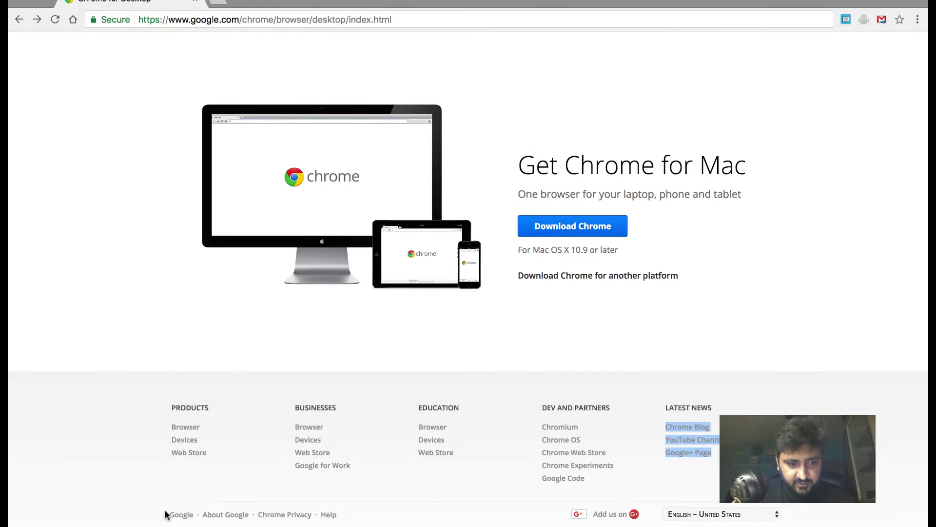
Fill the bottom label with 'Google About Google Chrome Privacy Help' and nudge it into place.
drag(166, 514, 343, 514)
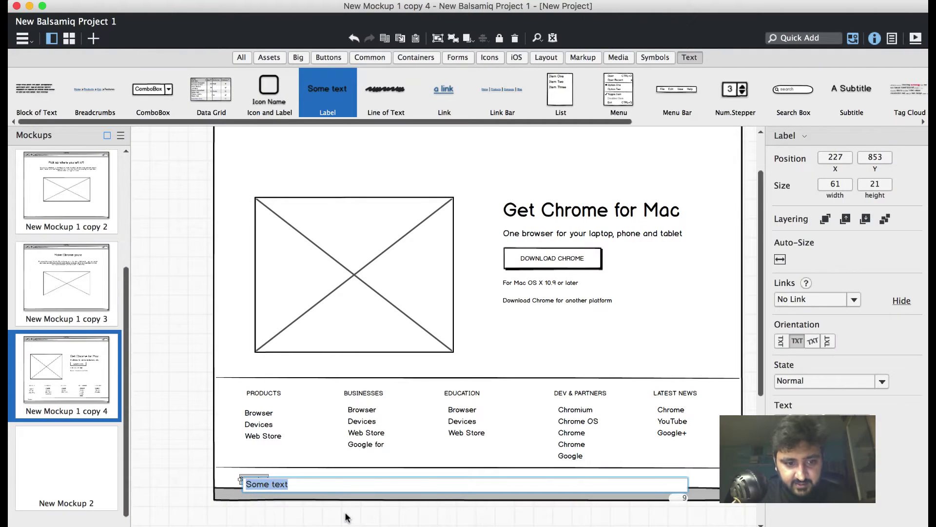
text(Google · About Google · Chrome Privacy · Help)
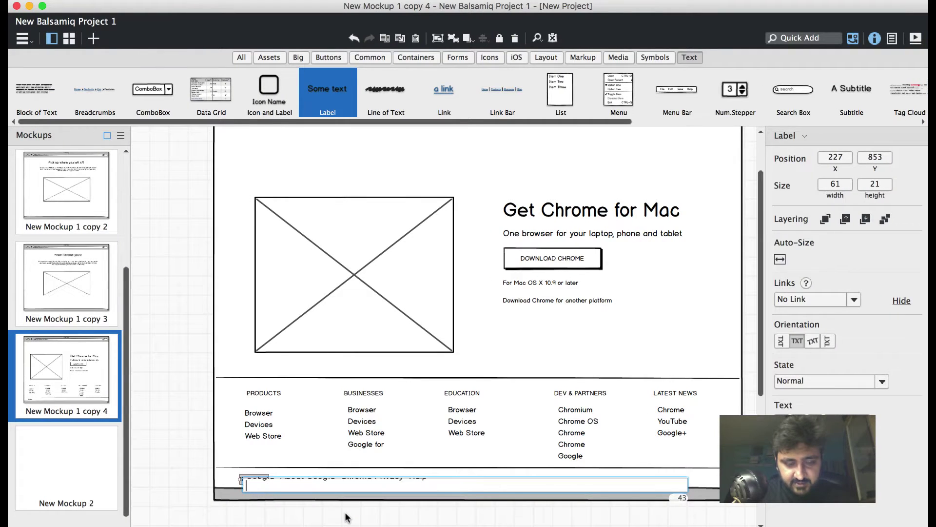
key(Return)
click(209, 466)
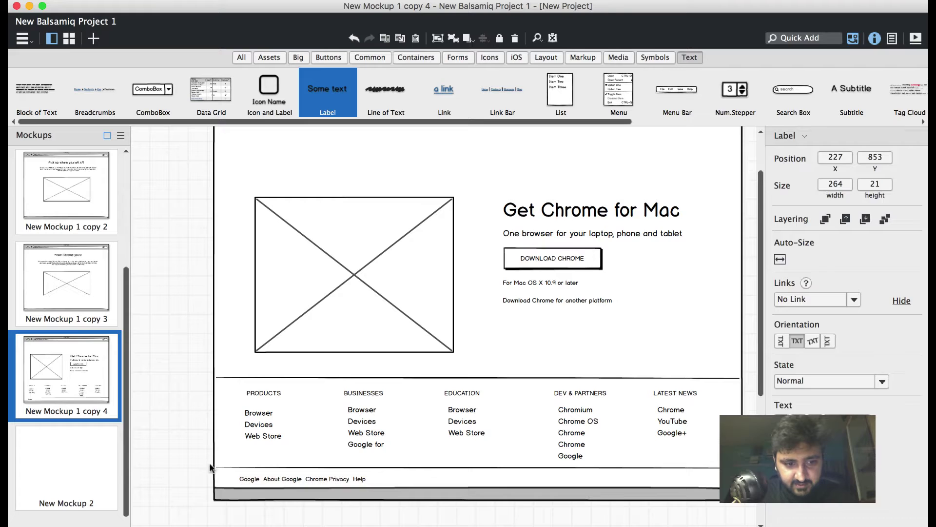
click(278, 480)
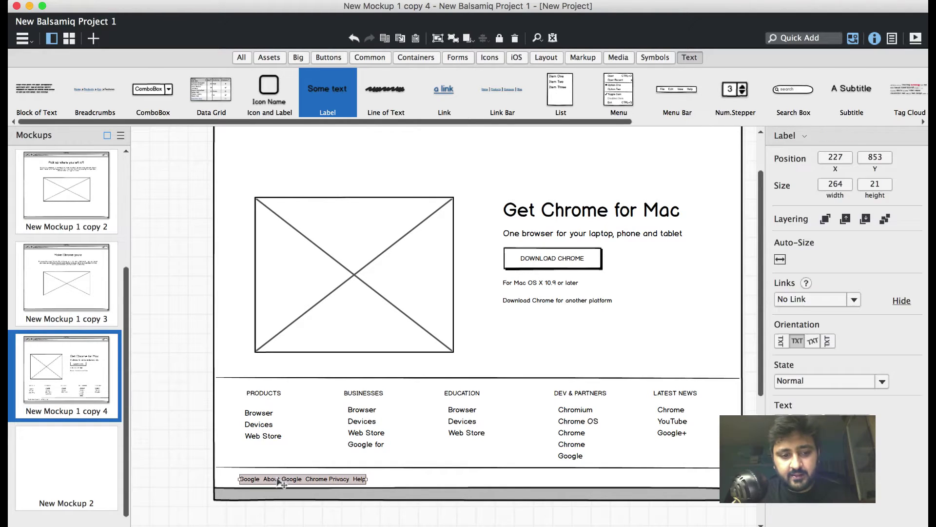
key(Left)
key(Left)
key(shift+Left)
key(shift+Left)
key(shift+Right)
key(ctrl+Right)
Quick-add a Google Plus icon, move it into the footer and size it 24×24.
click(547, 513)
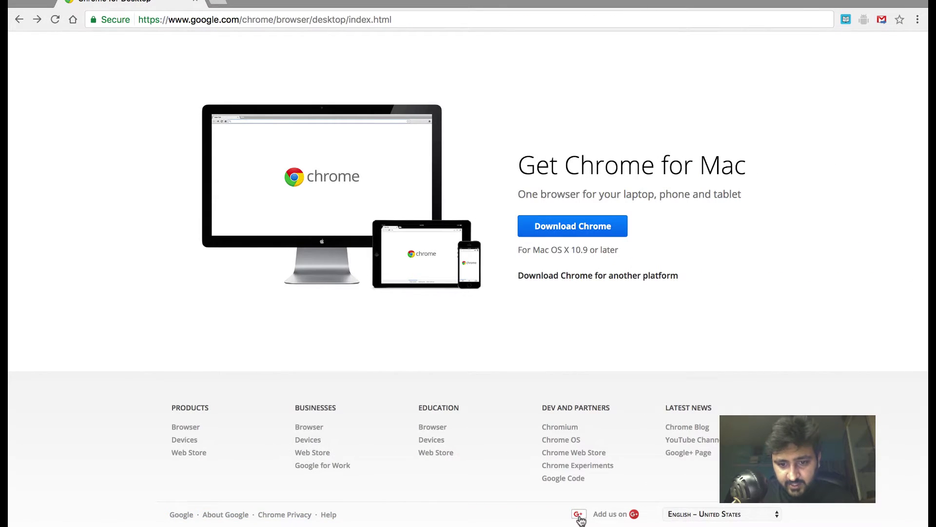
key(ctrl+Left)
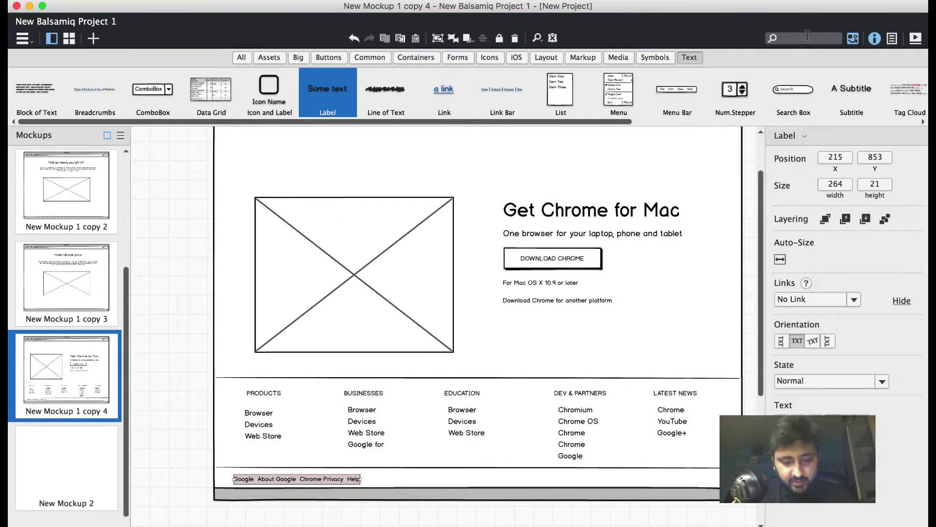
click(807, 38)
text(GOO)
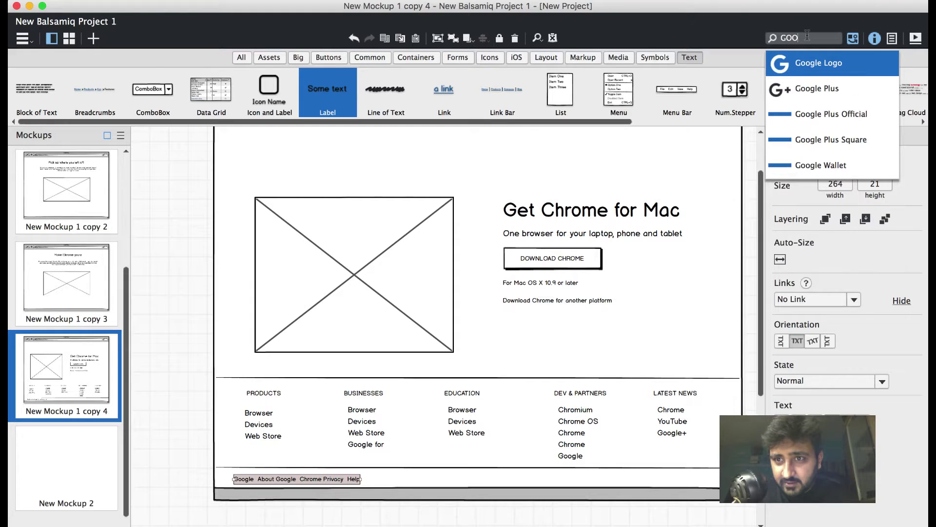
click(792, 88)
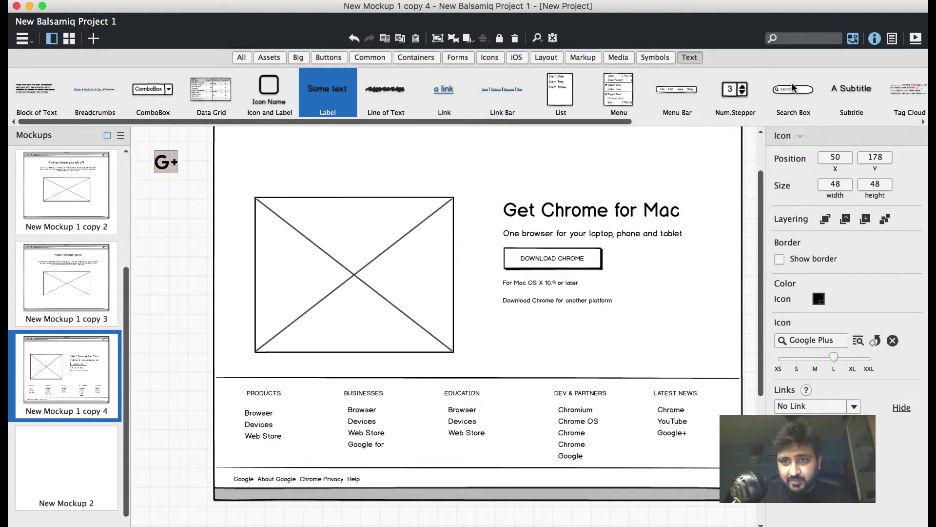
drag(169, 167, 526, 481)
drag(835, 359, 801, 361)
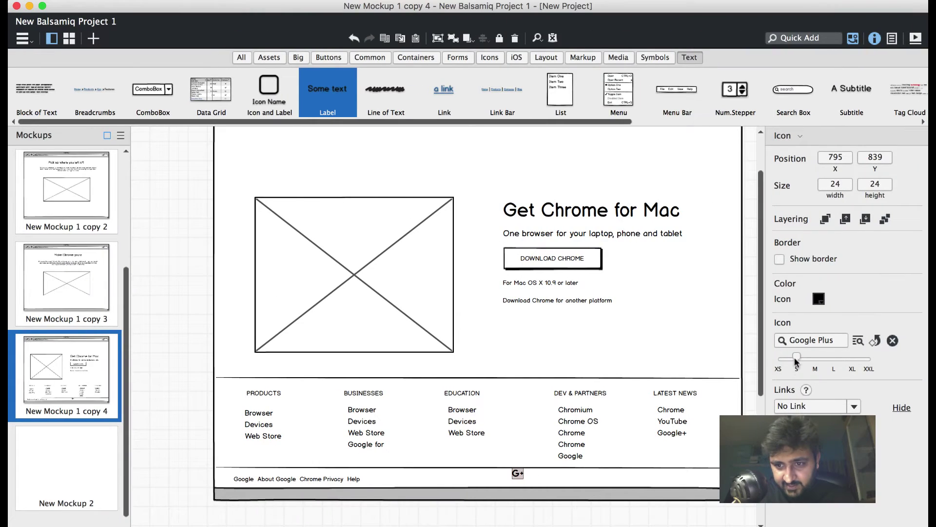
mouse_move(796, 361)
mouse_down()
mouse_move(771, 356)
mouse_move(803, 362)
mouse_up()
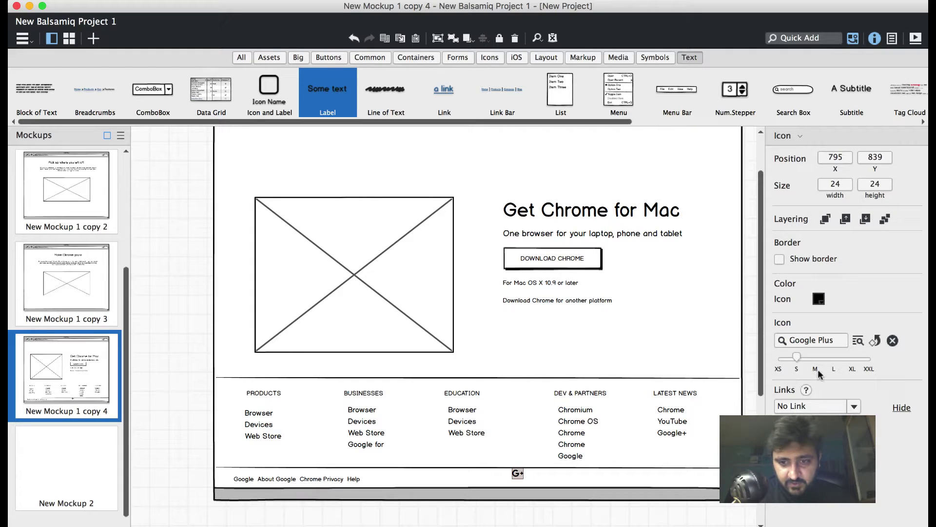
Align the G+ icon on the bottom links row and widen the Dev & Partners list to 137.
click(578, 481)
drag(513, 475, 517, 480)
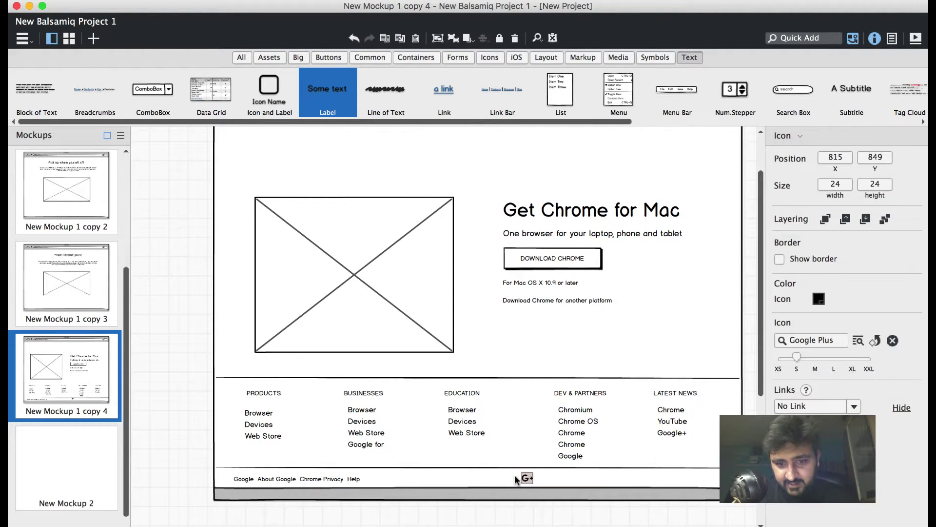
key(shift+Right)
key(shift+Right)
key(shift+Right)
key(shift+Right)
key(shift+Right)
key(shift+Right)
key(shift+Right)
key(shift+Right)
key(super+Tab)
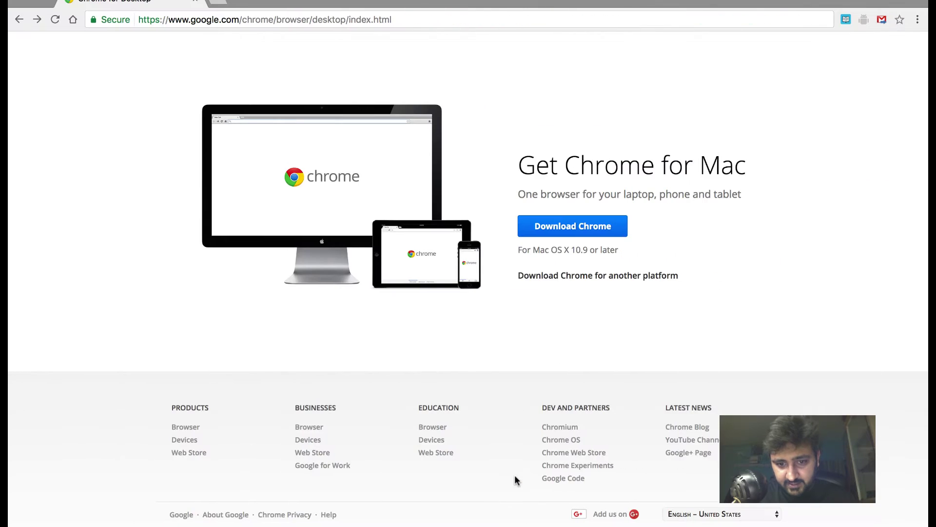
key(super+Tab)
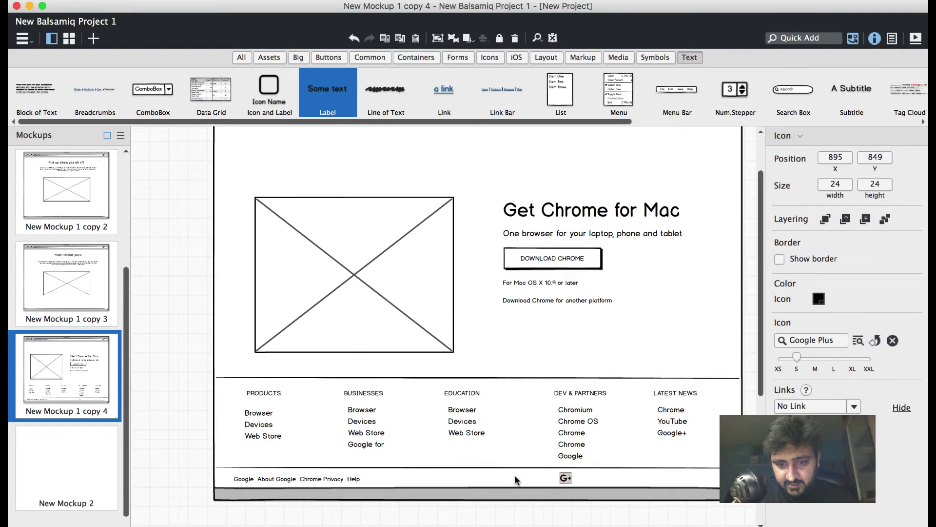
key(shift+Right)
key(shift+Right)
key(shift+Right)
key(shift+Right)
key(shift+Right)
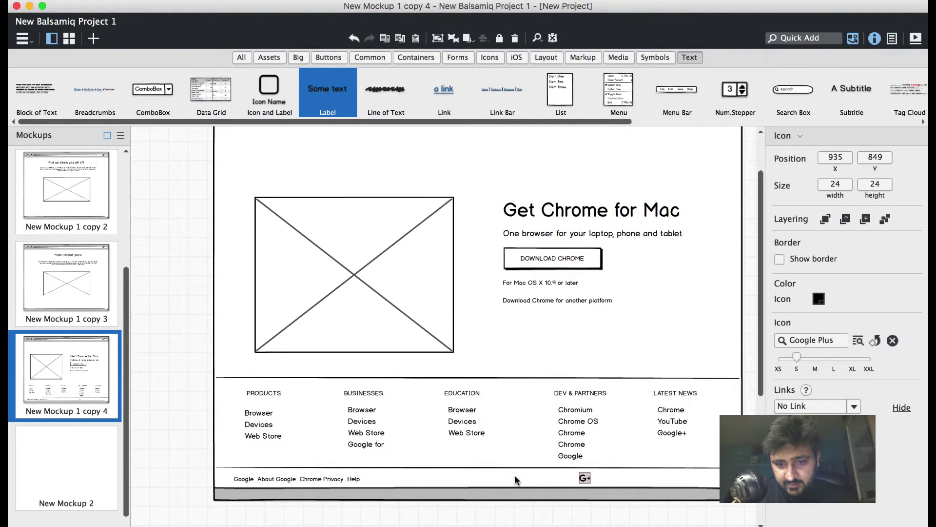
click(565, 444)
drag(604, 435, 621, 436)
Look up the 'Add us on' footer text on the Chrome reference page.
key(super+Tab)
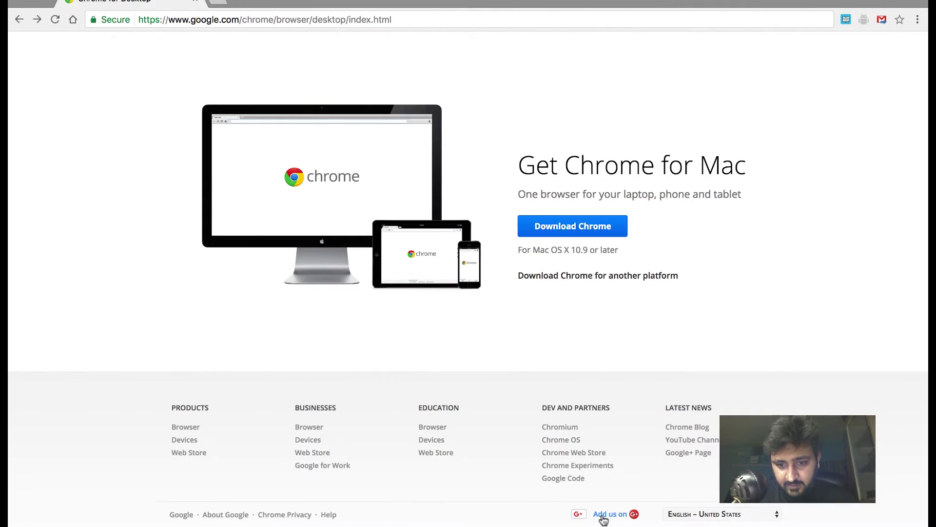
drag(591, 519, 683, 516)
click(650, 515)
triple_click(639, 515)
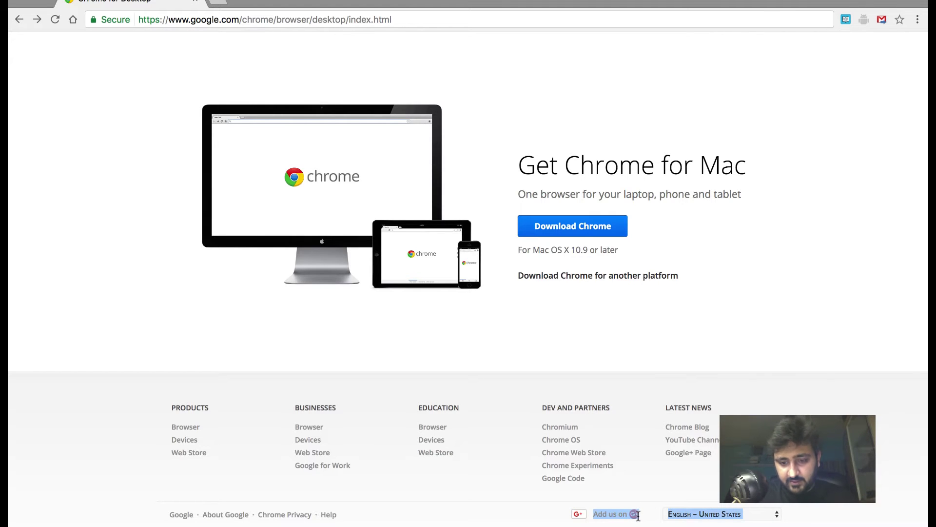
click(644, 523)
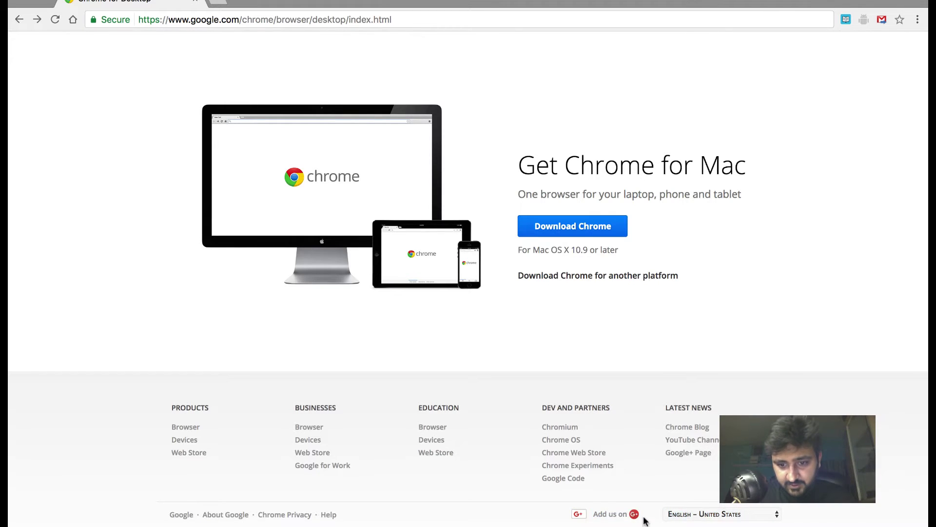
triple_click(605, 515)
click(638, 515)
triple_click(636, 514)
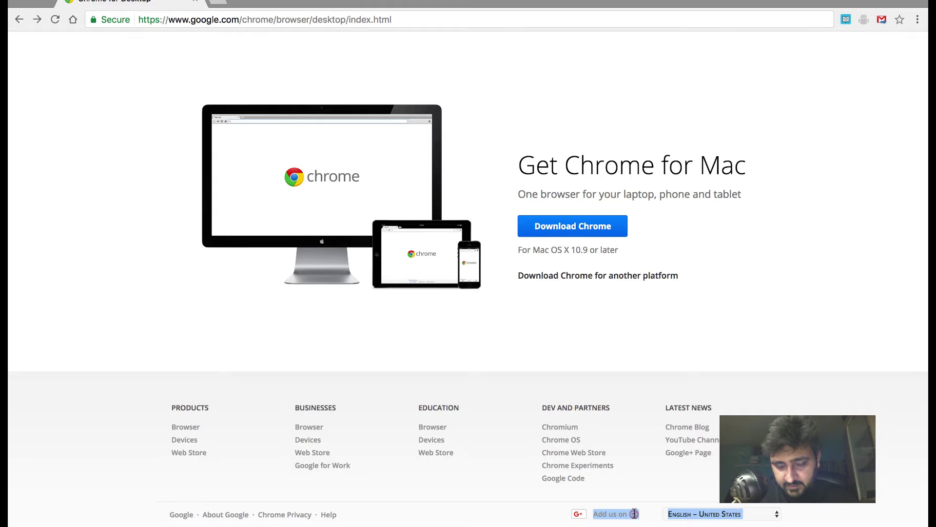
key(super+Tab)
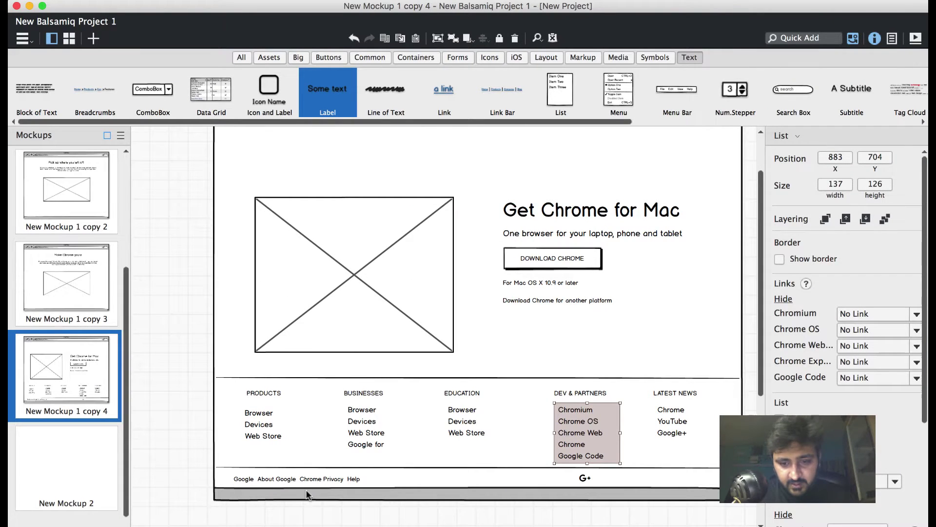
Place a label reading 'Add us on' beside the G+ icon in the footer.
click(267, 479)
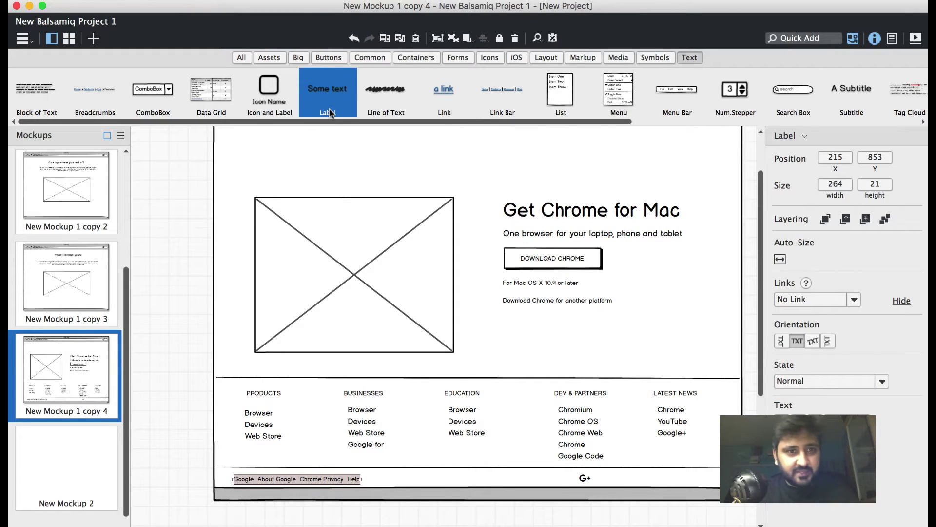
drag(330, 113, 593, 472)
text(Add us on)
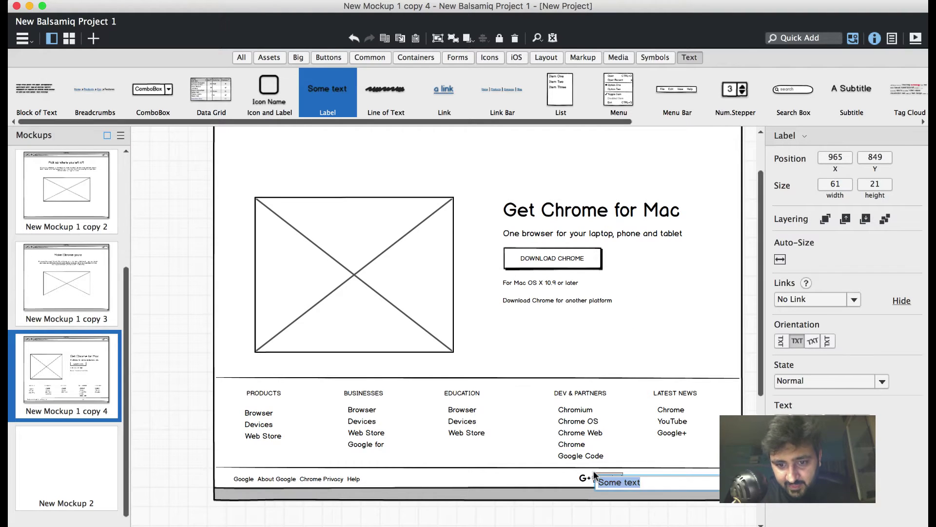
key(Return)
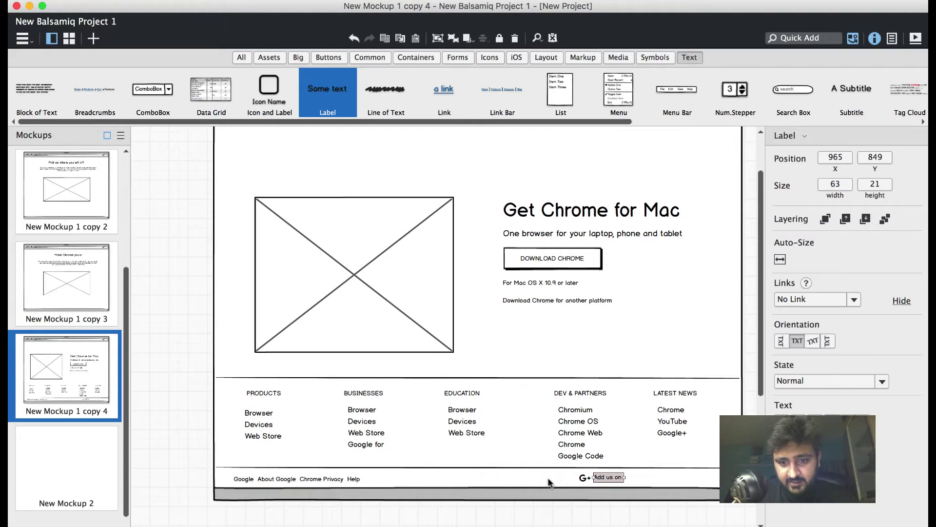
click(643, 470)
click(824, 38)
text(GOO)
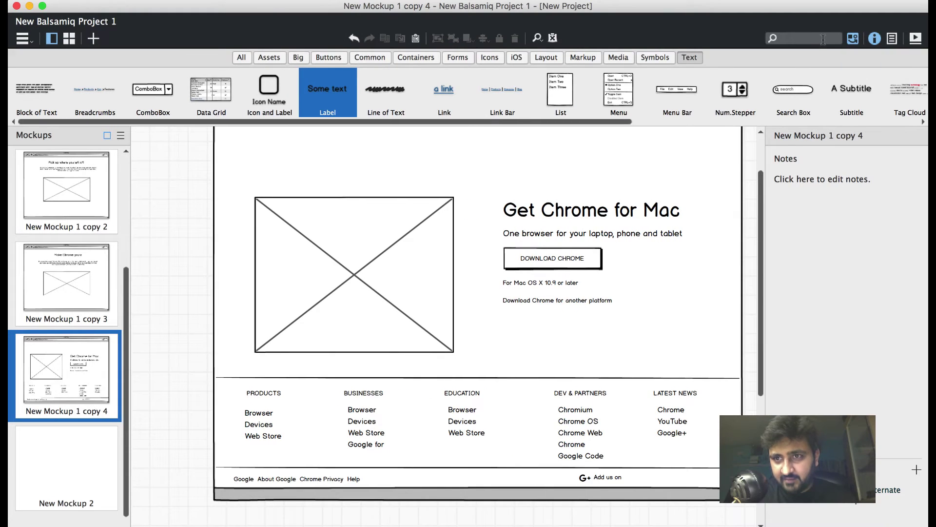
Add the Google Plus Official icon after 'Add us on', shrink it to 24×24 and align it.
text(GOOGLE)
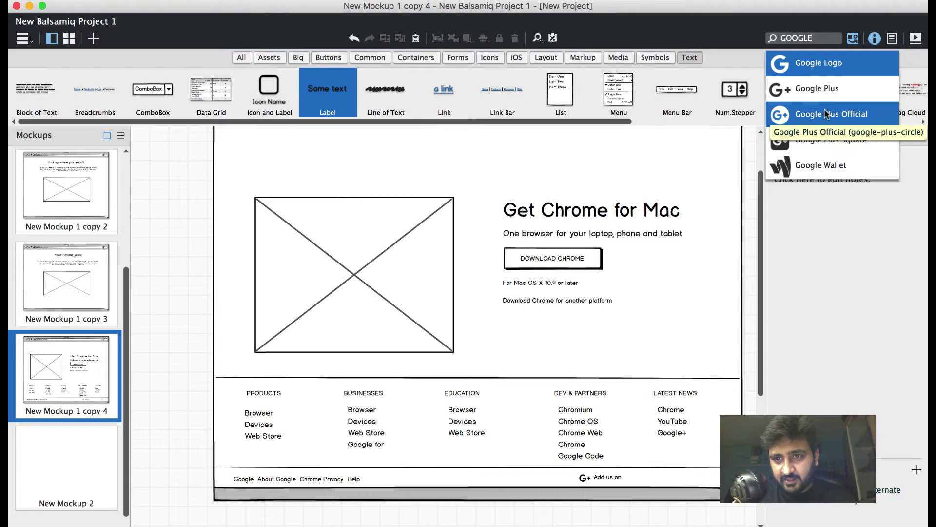
click(826, 113)
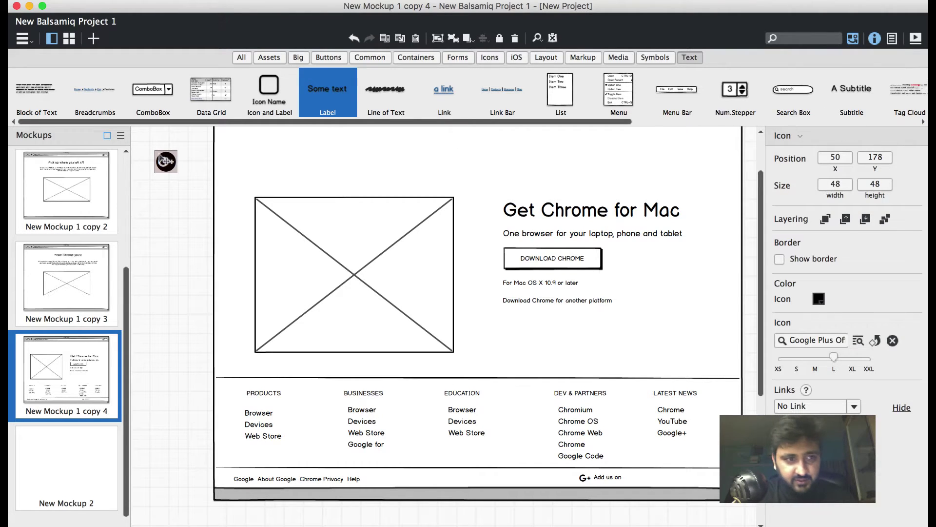
drag(691, 490, 637, 478)
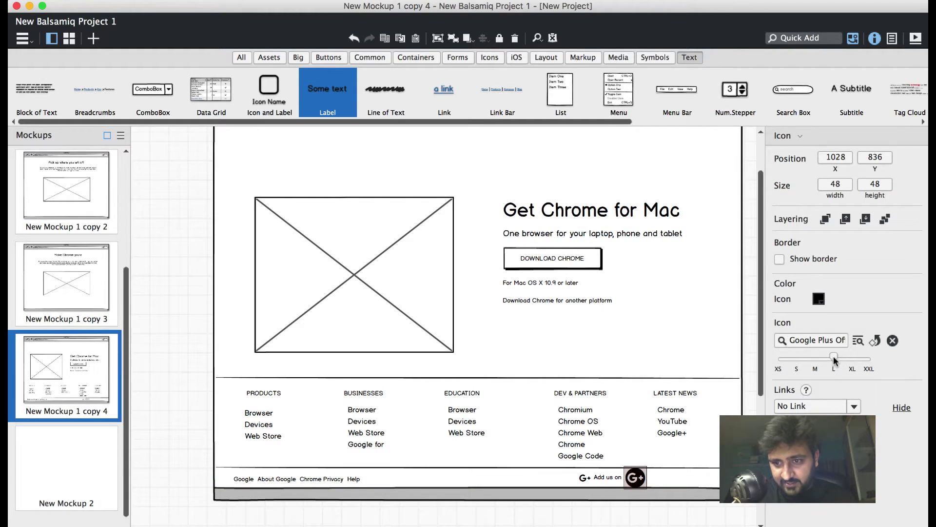
drag(834, 358, 804, 360)
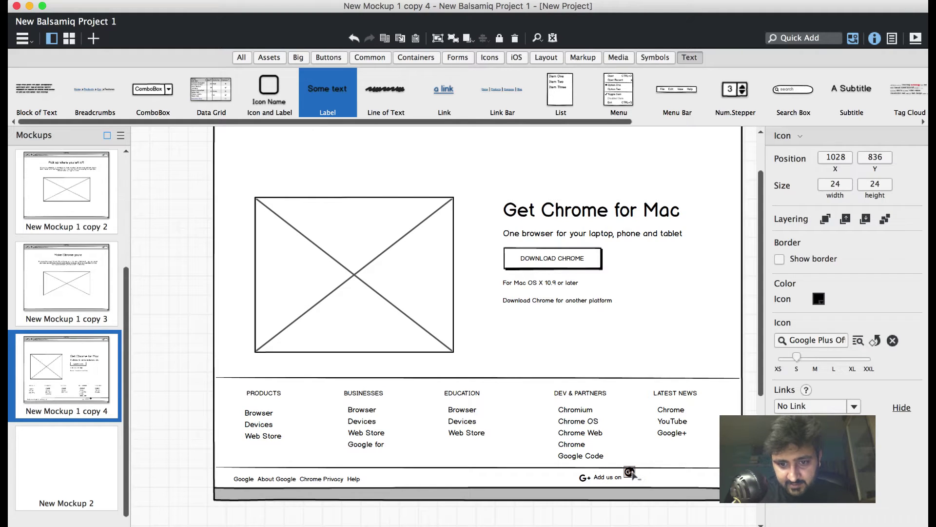
drag(633, 472, 633, 478)
Compare the mockup footer against the Chrome reference page.
click(671, 332)
key(super+Tab)
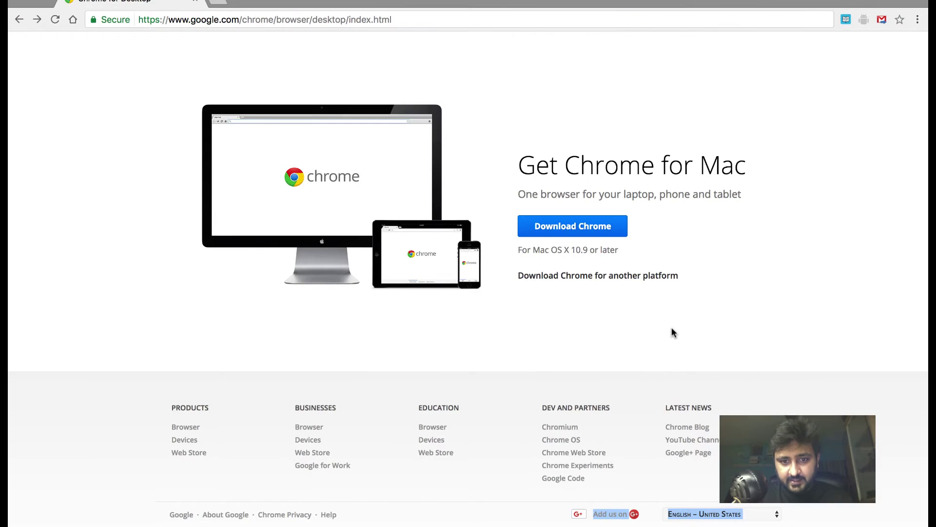
key(super+Tab)
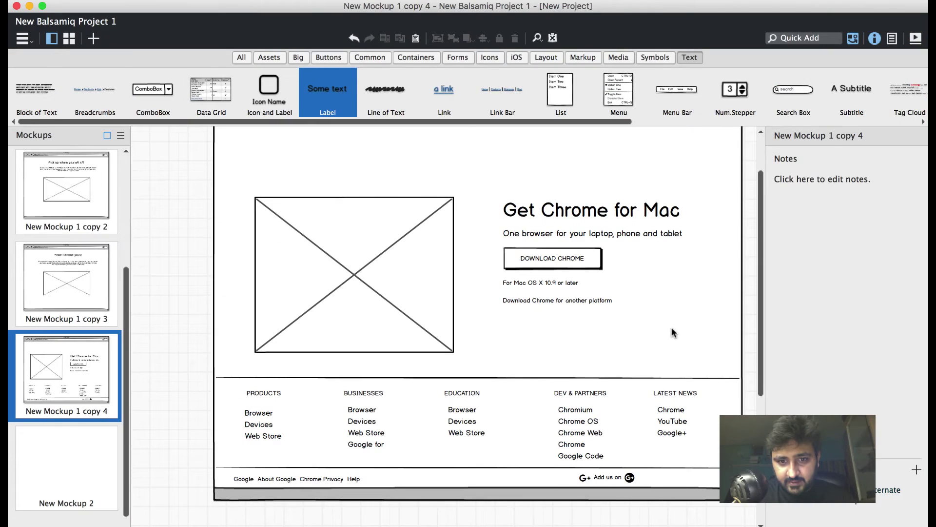
key(super+Tab)
click(726, 521)
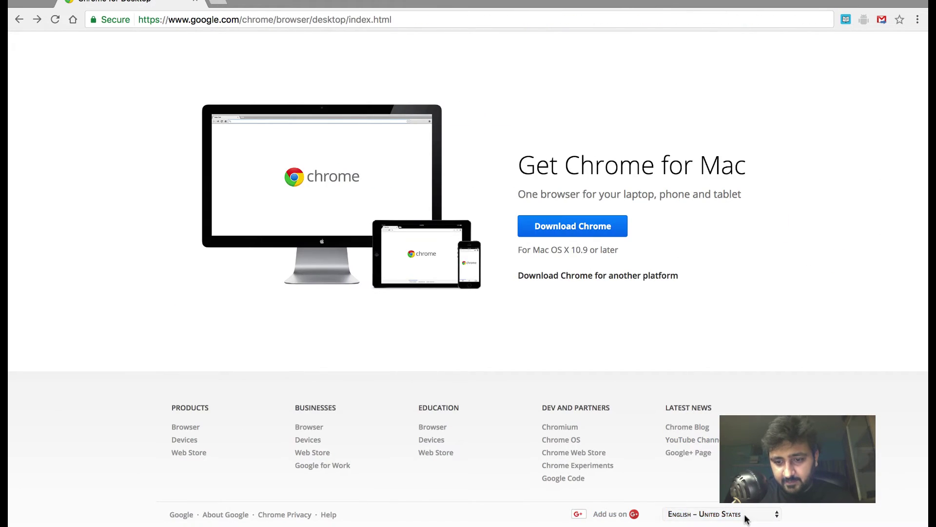
key(super+Tab)
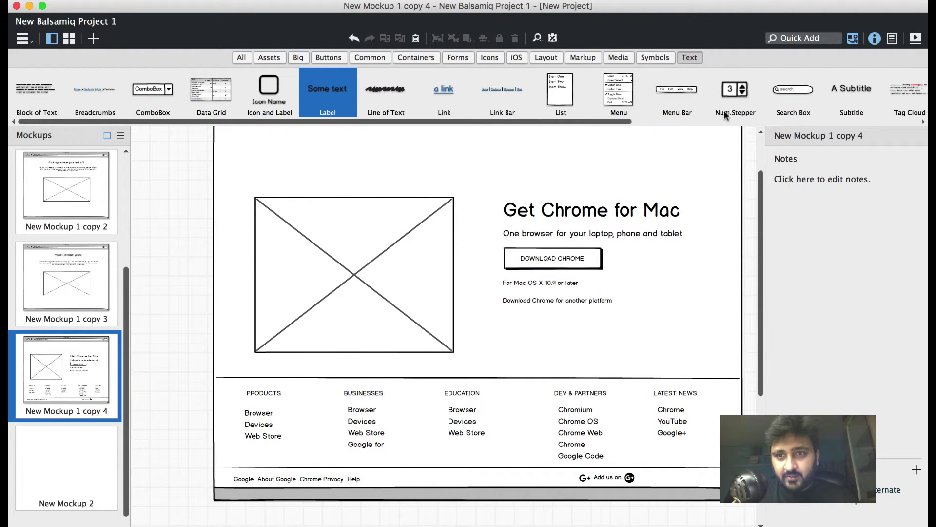
Quick-add a ComboBox via 'DROP', place it after the G+ icon and widen it to 158.
click(814, 39)
text(DR)
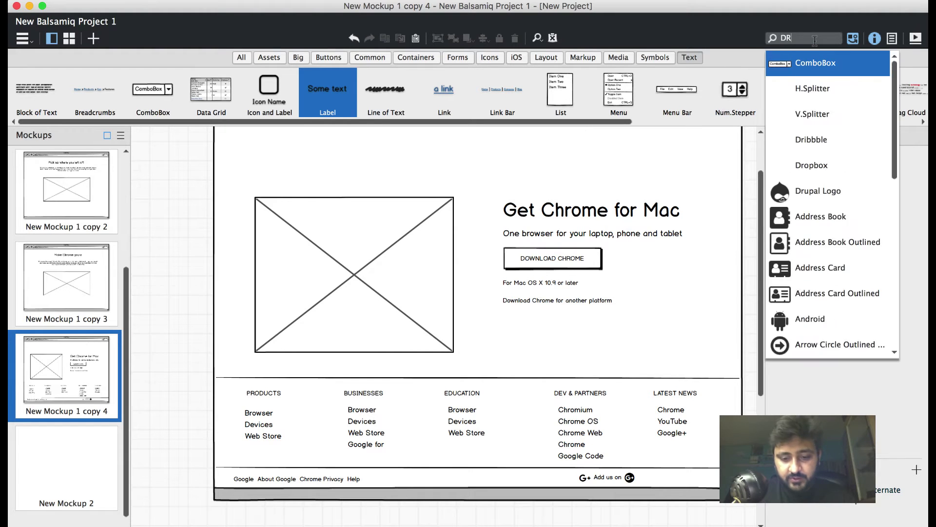
text(OP)
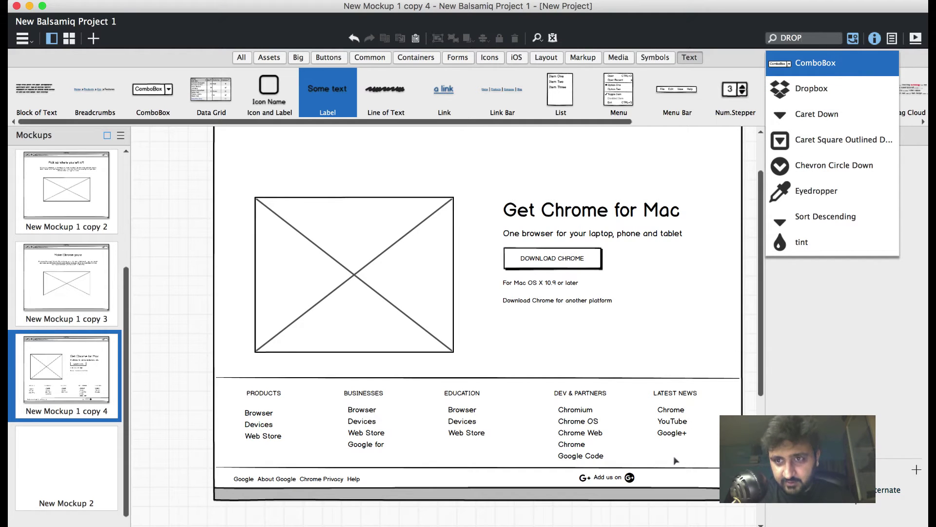
click(804, 69)
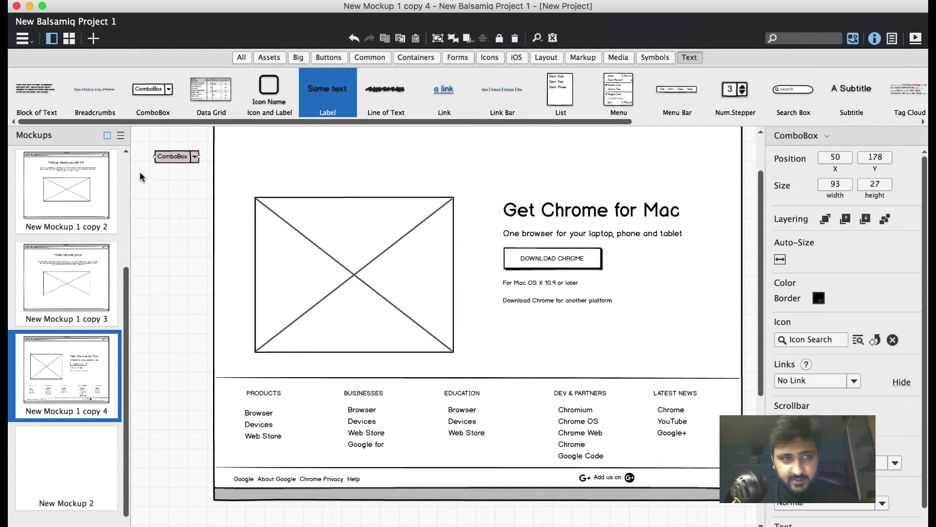
drag(184, 160, 670, 478)
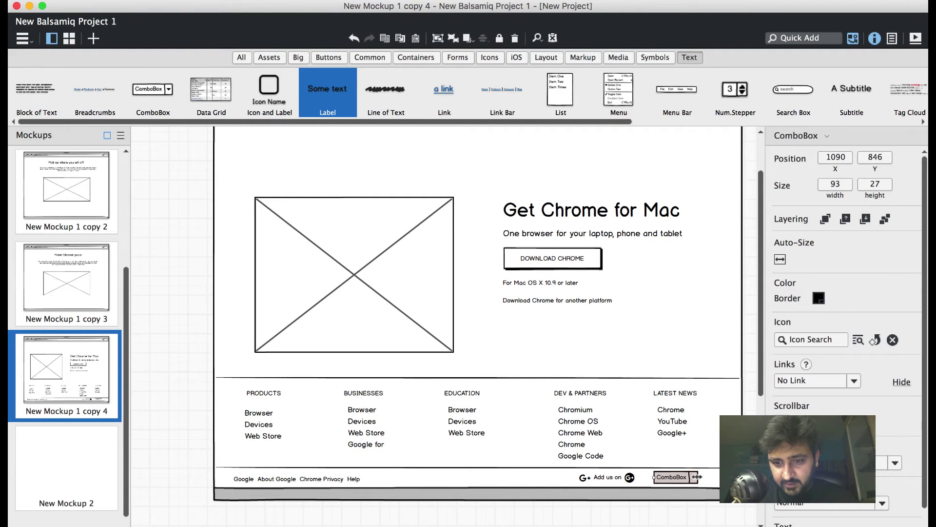
drag(697, 477, 730, 477)
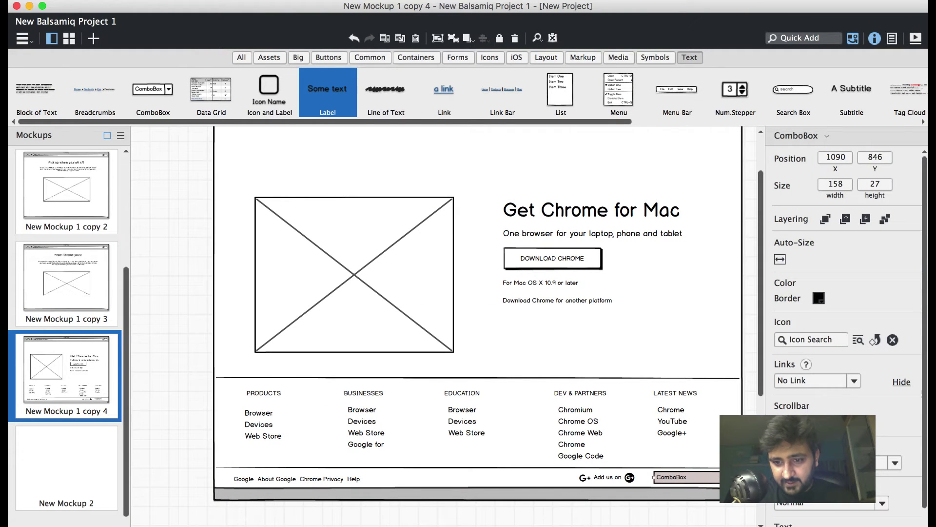
Make the footer combo box read 'English - United States' and widen it to 175.
scroll(838, 381, down, 2)
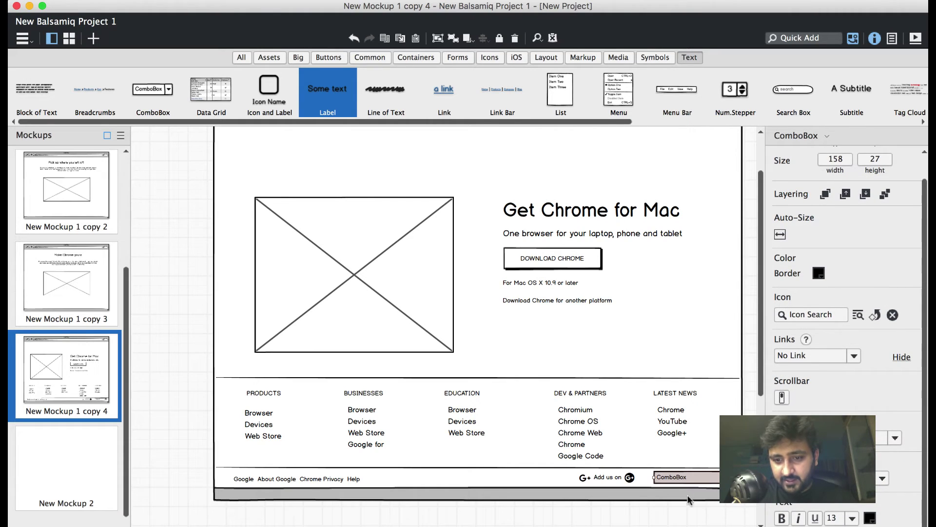
double_click(676, 475)
key(super+Tab)
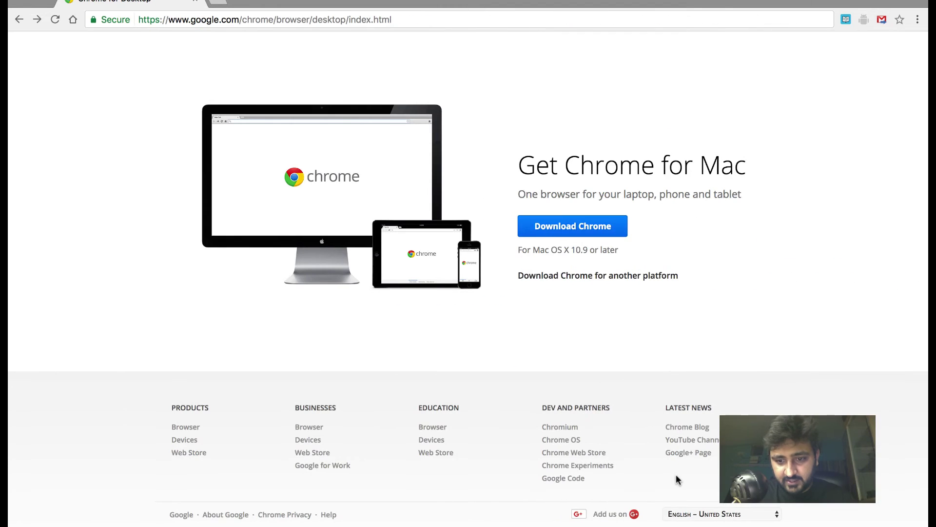
key(super+Tab)
text(Eng)
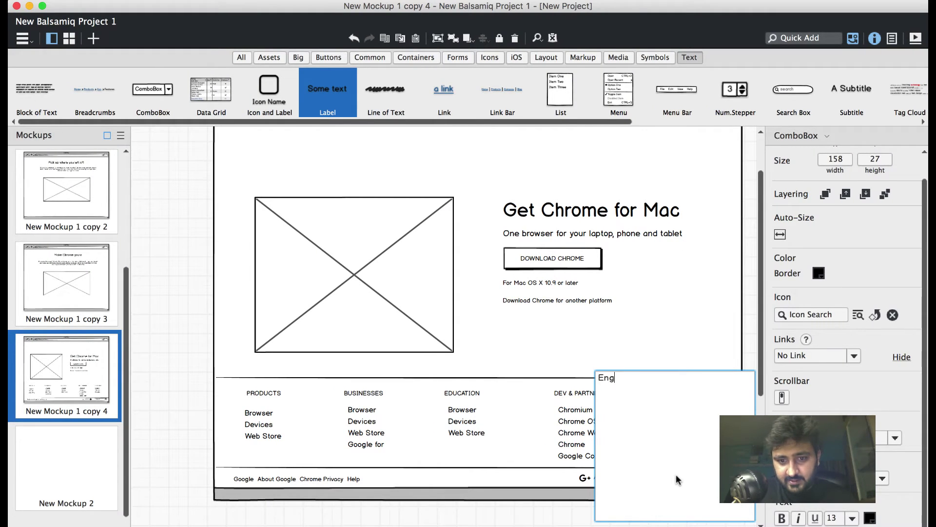
text(lish - United )
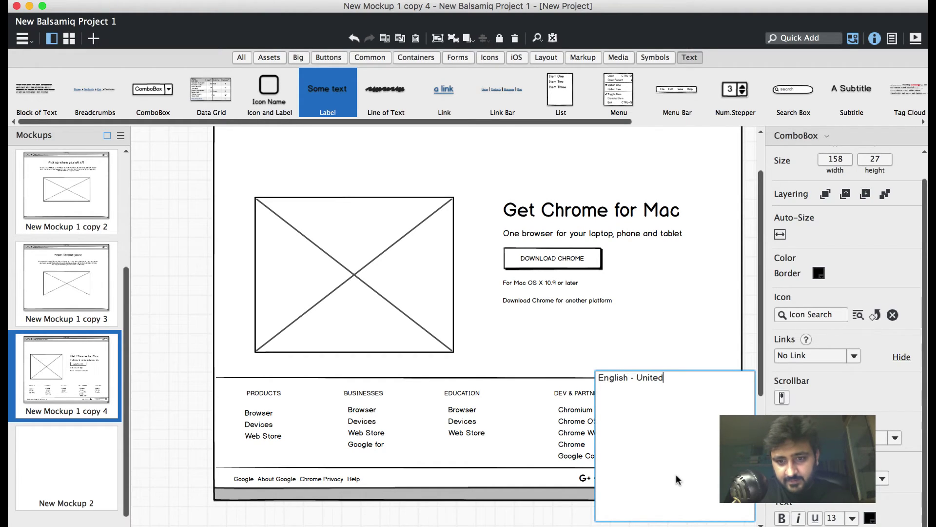
text(States)
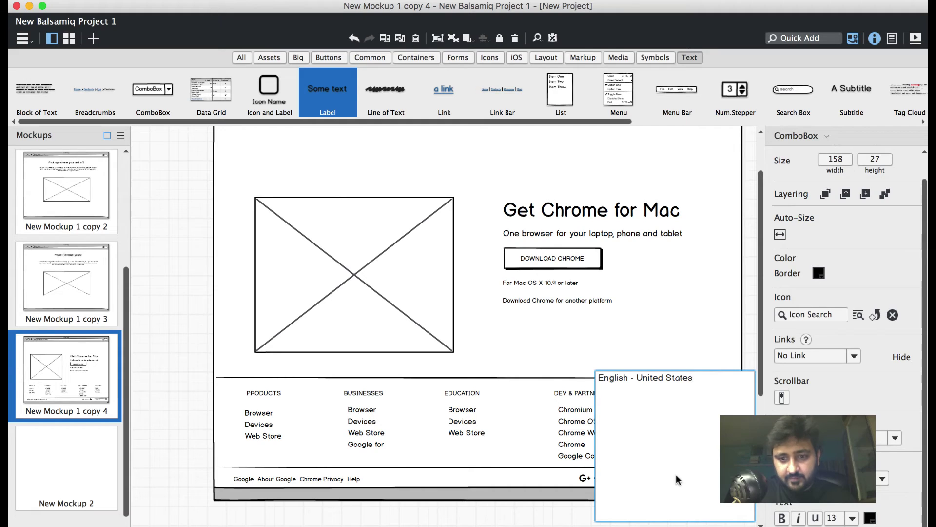
click(660, 347)
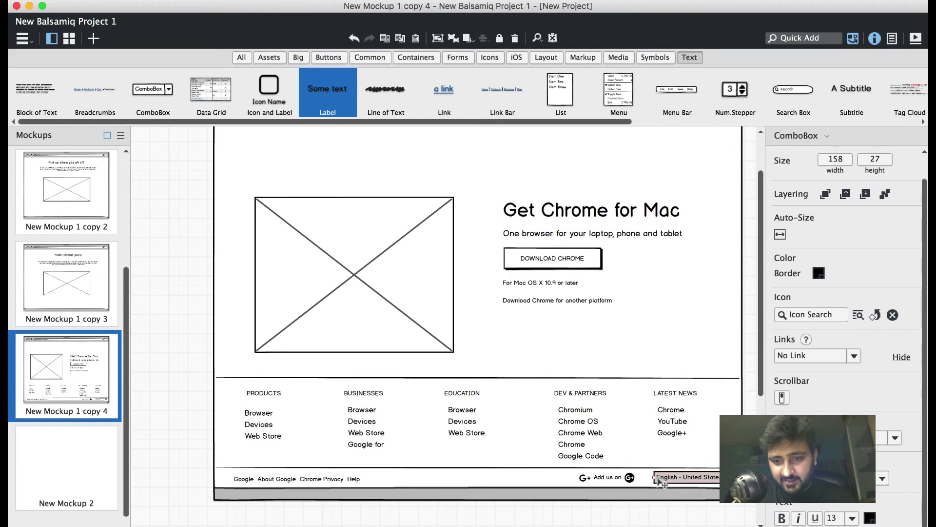
drag(651, 477, 644, 477)
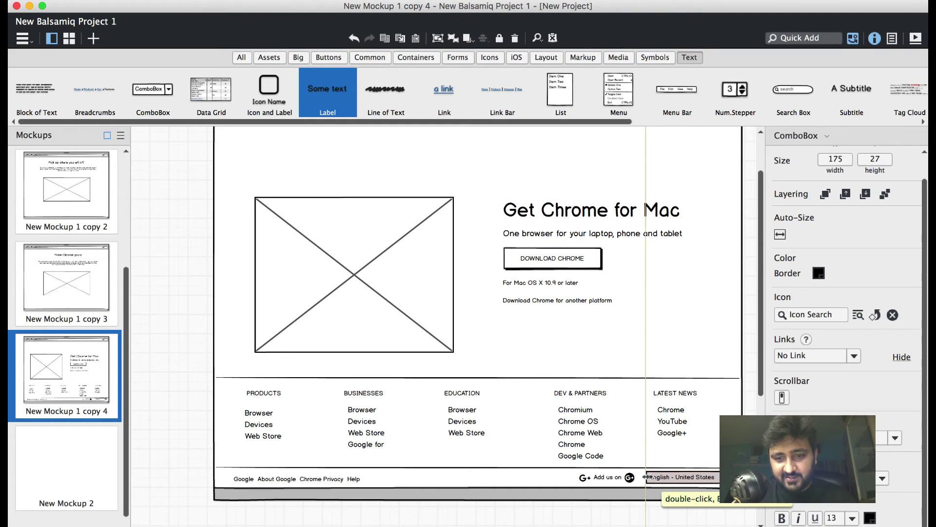
click(682, 350)
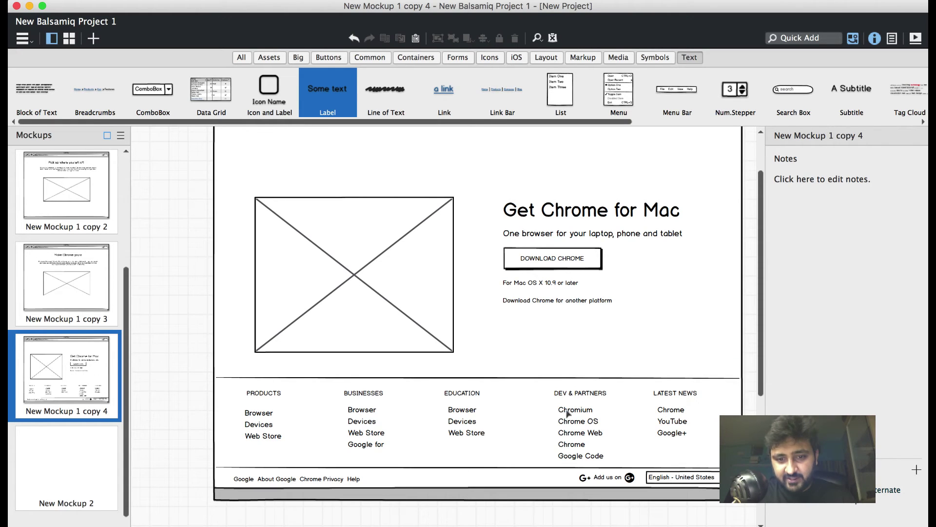
key(super+Tab)
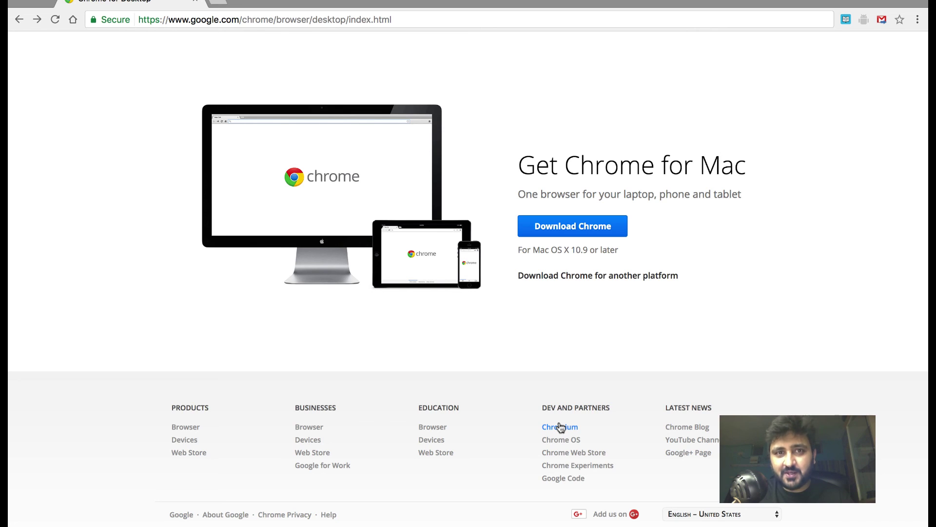
key(ctrl+Left)
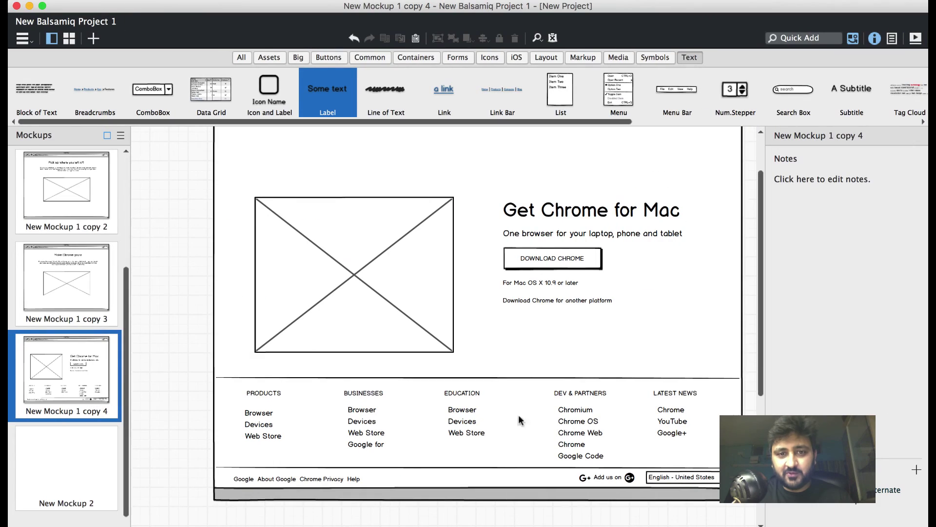